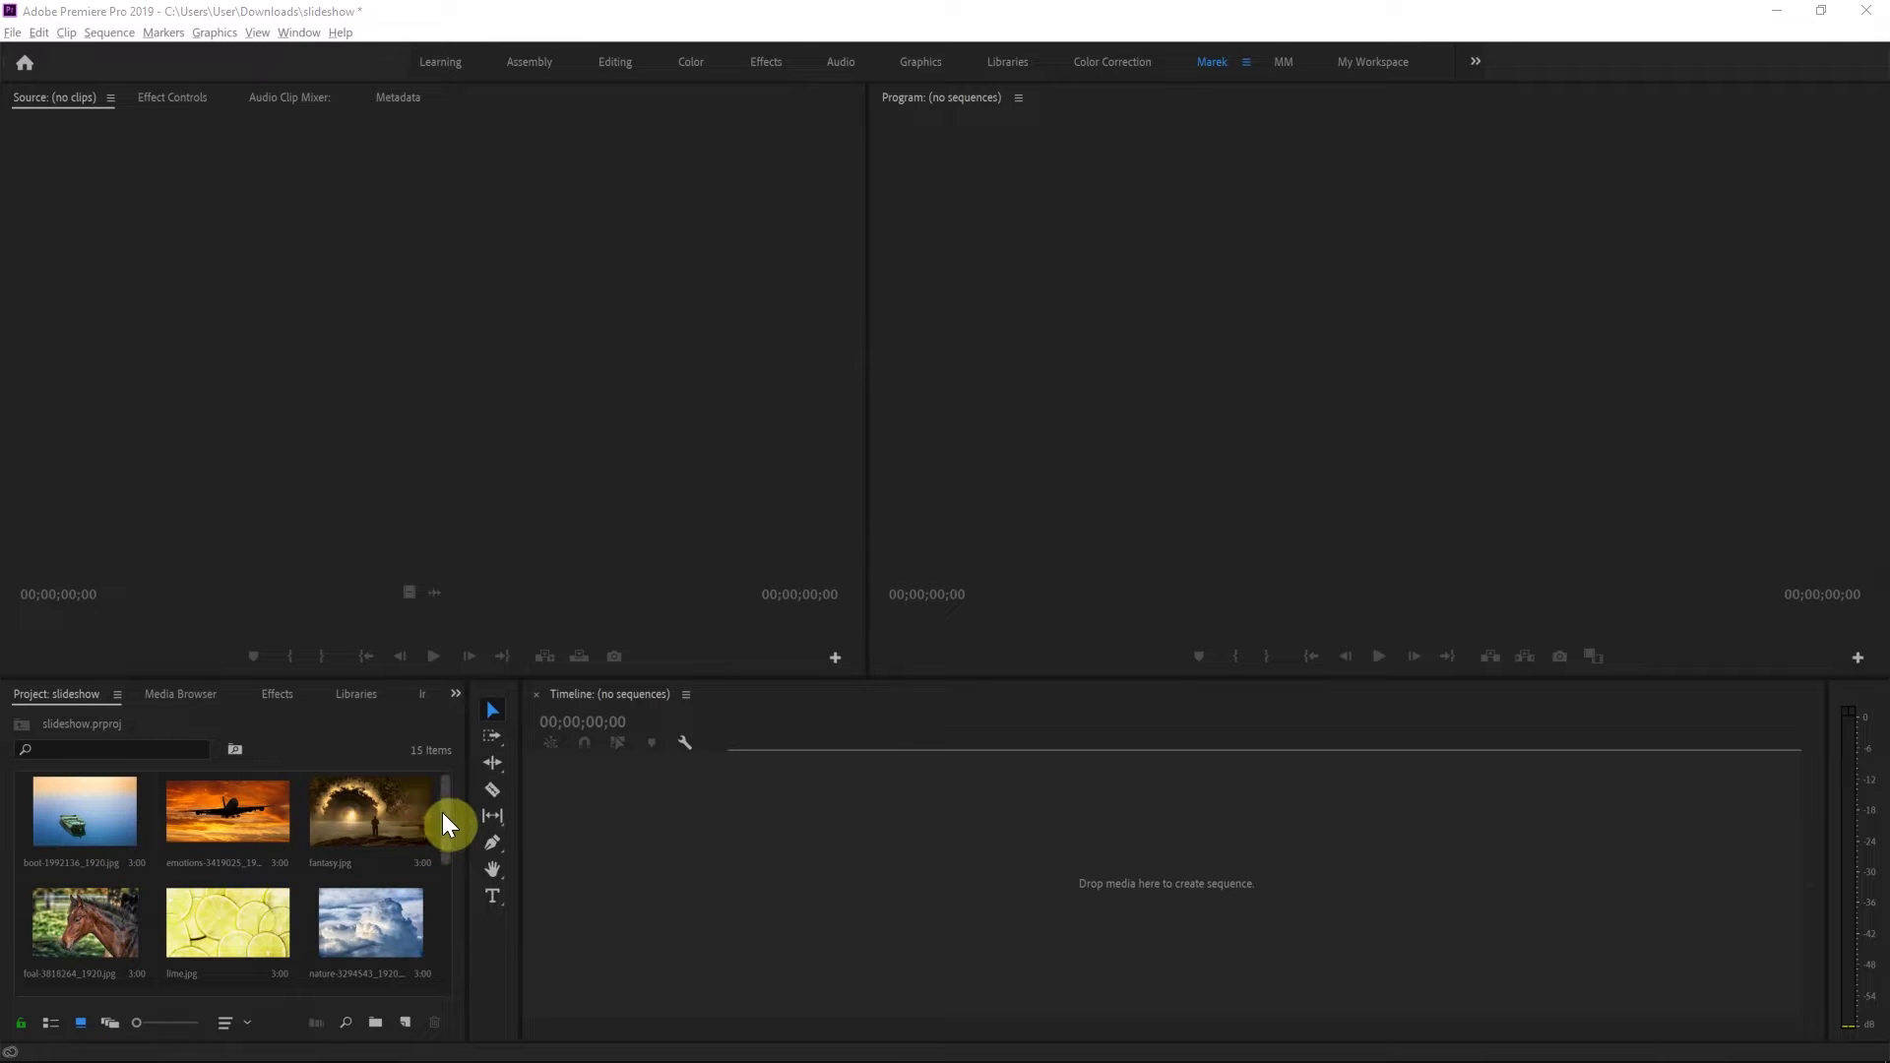
# - Resize the Project panel slightly taller so more of the 15 stills show
pyautogui.moveTo(441, 812)
pyautogui.mouseDown()
pyautogui.moveTo(427, 972)
pyautogui.moveTo(443, 778)
pyautogui.mouseUp()
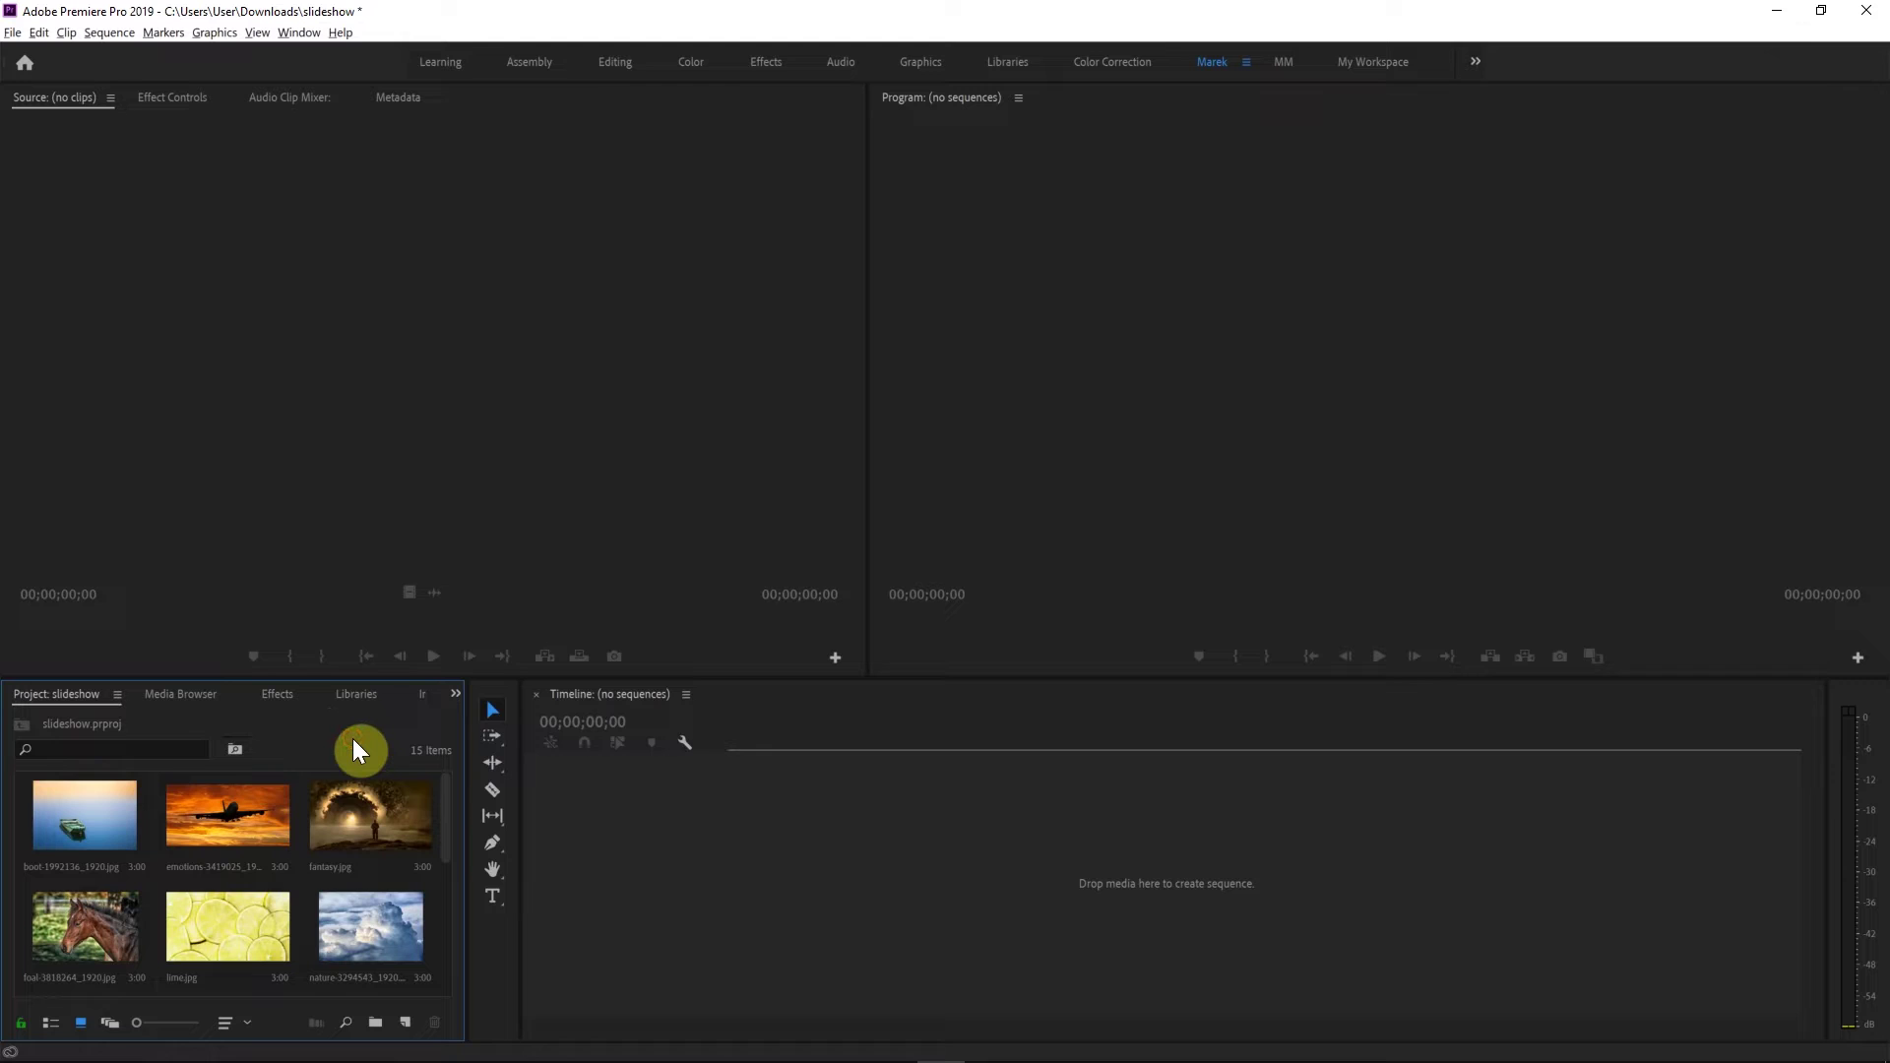
# - Reorder the stills with yellow.jpg first, lime.jpg second, and the rail image right after boot
pyautogui.press('`')
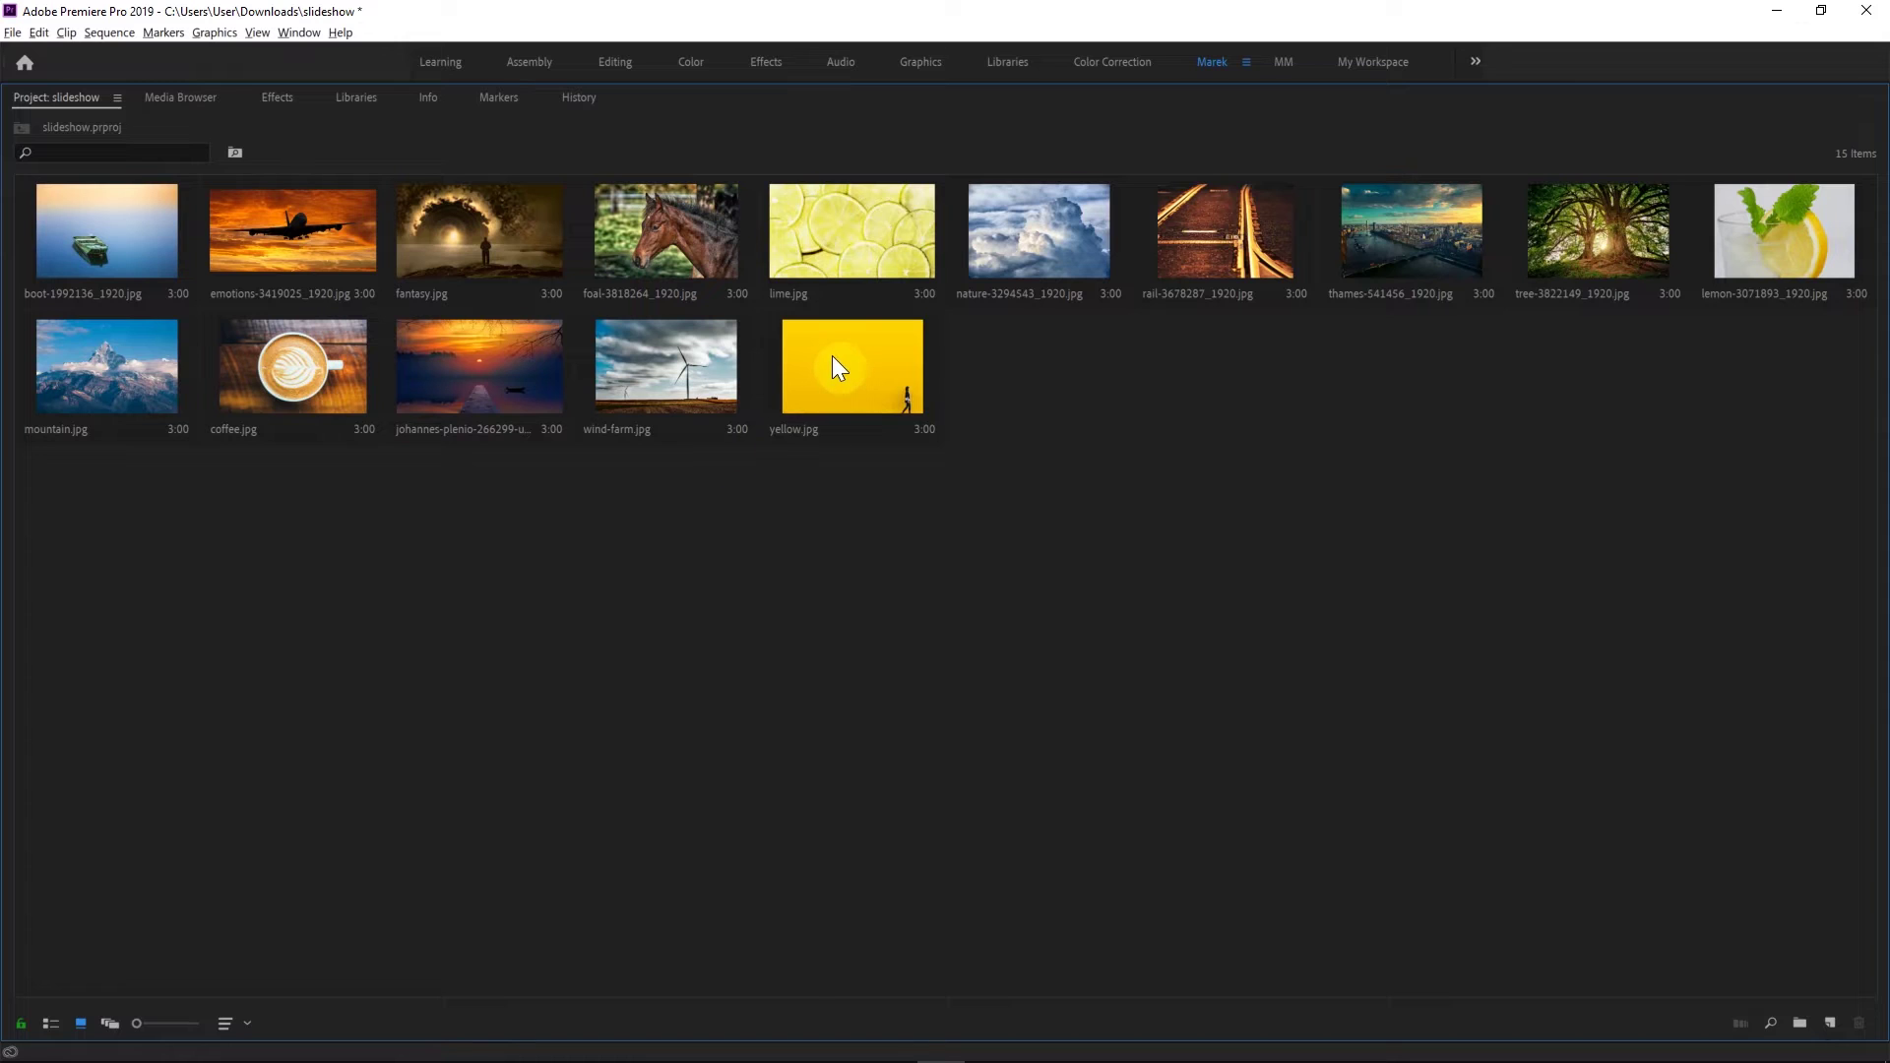
pyautogui.moveTo(831, 356); pyautogui.dragTo(62, 245)
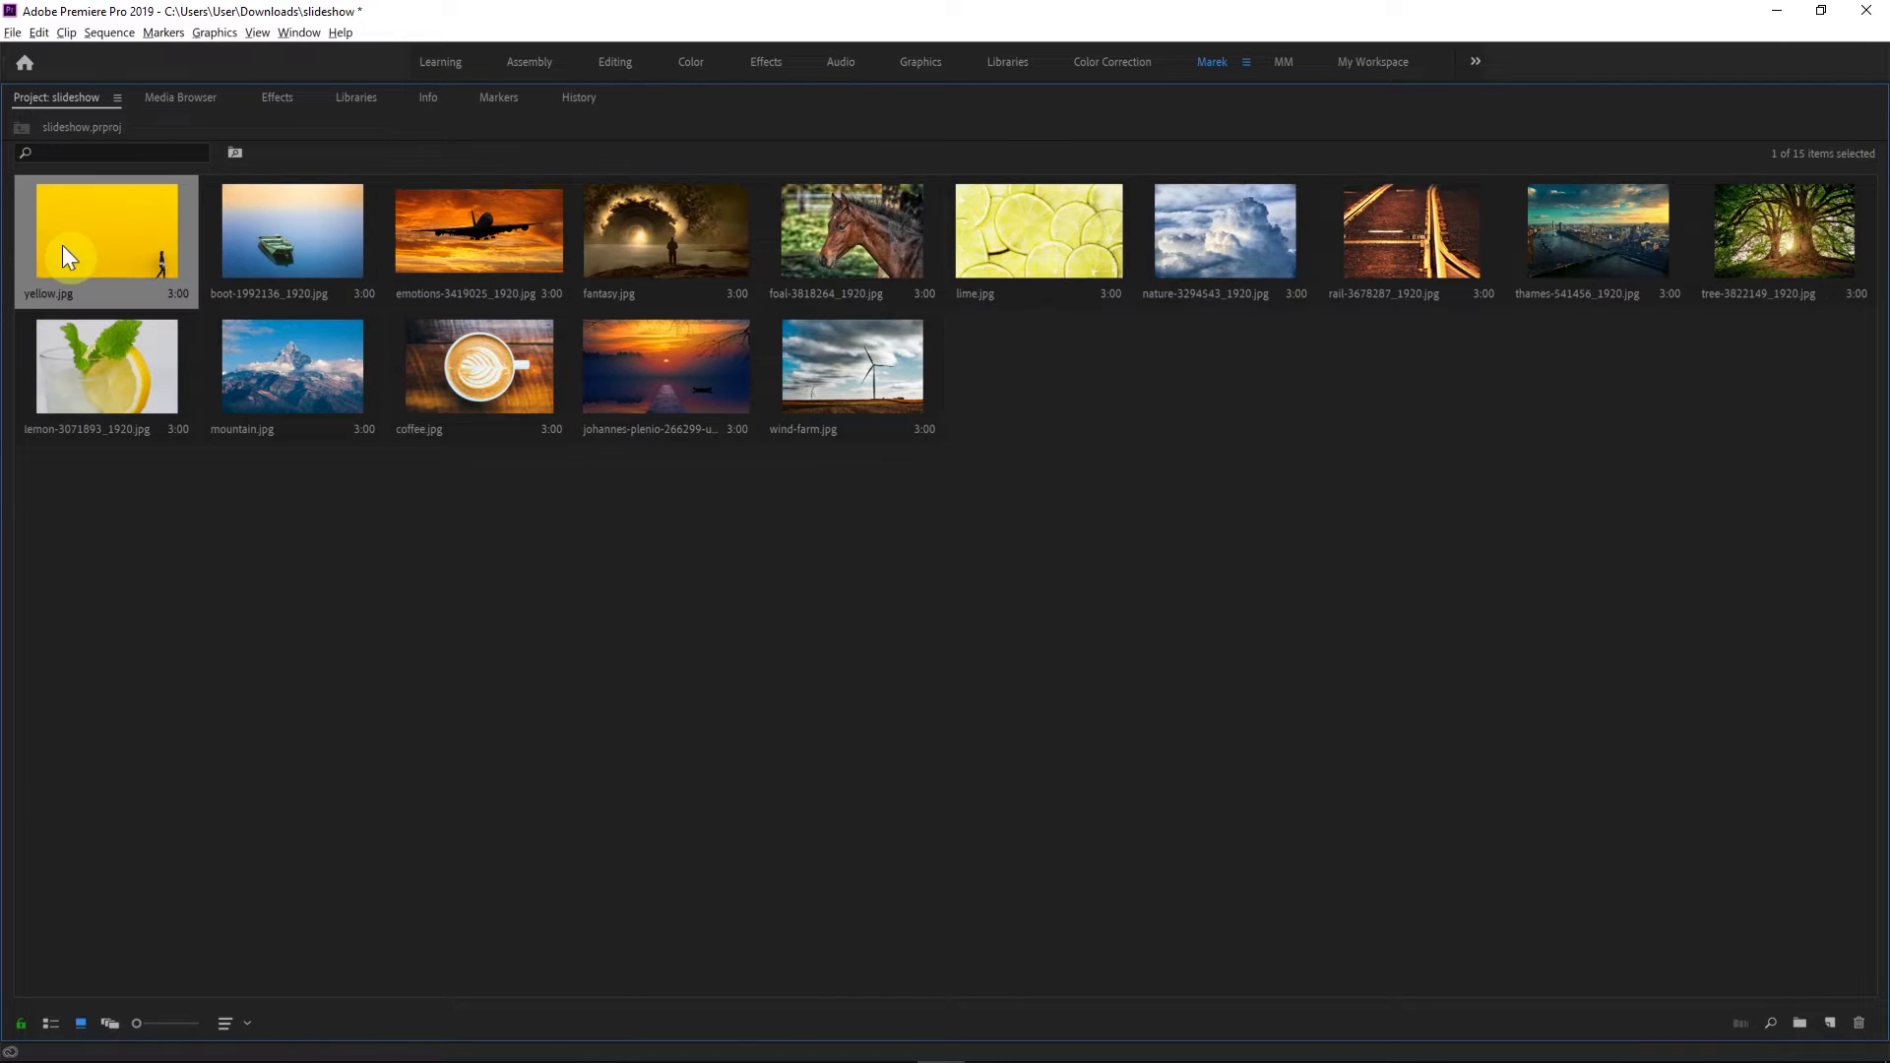
pyautogui.click(859, 232)
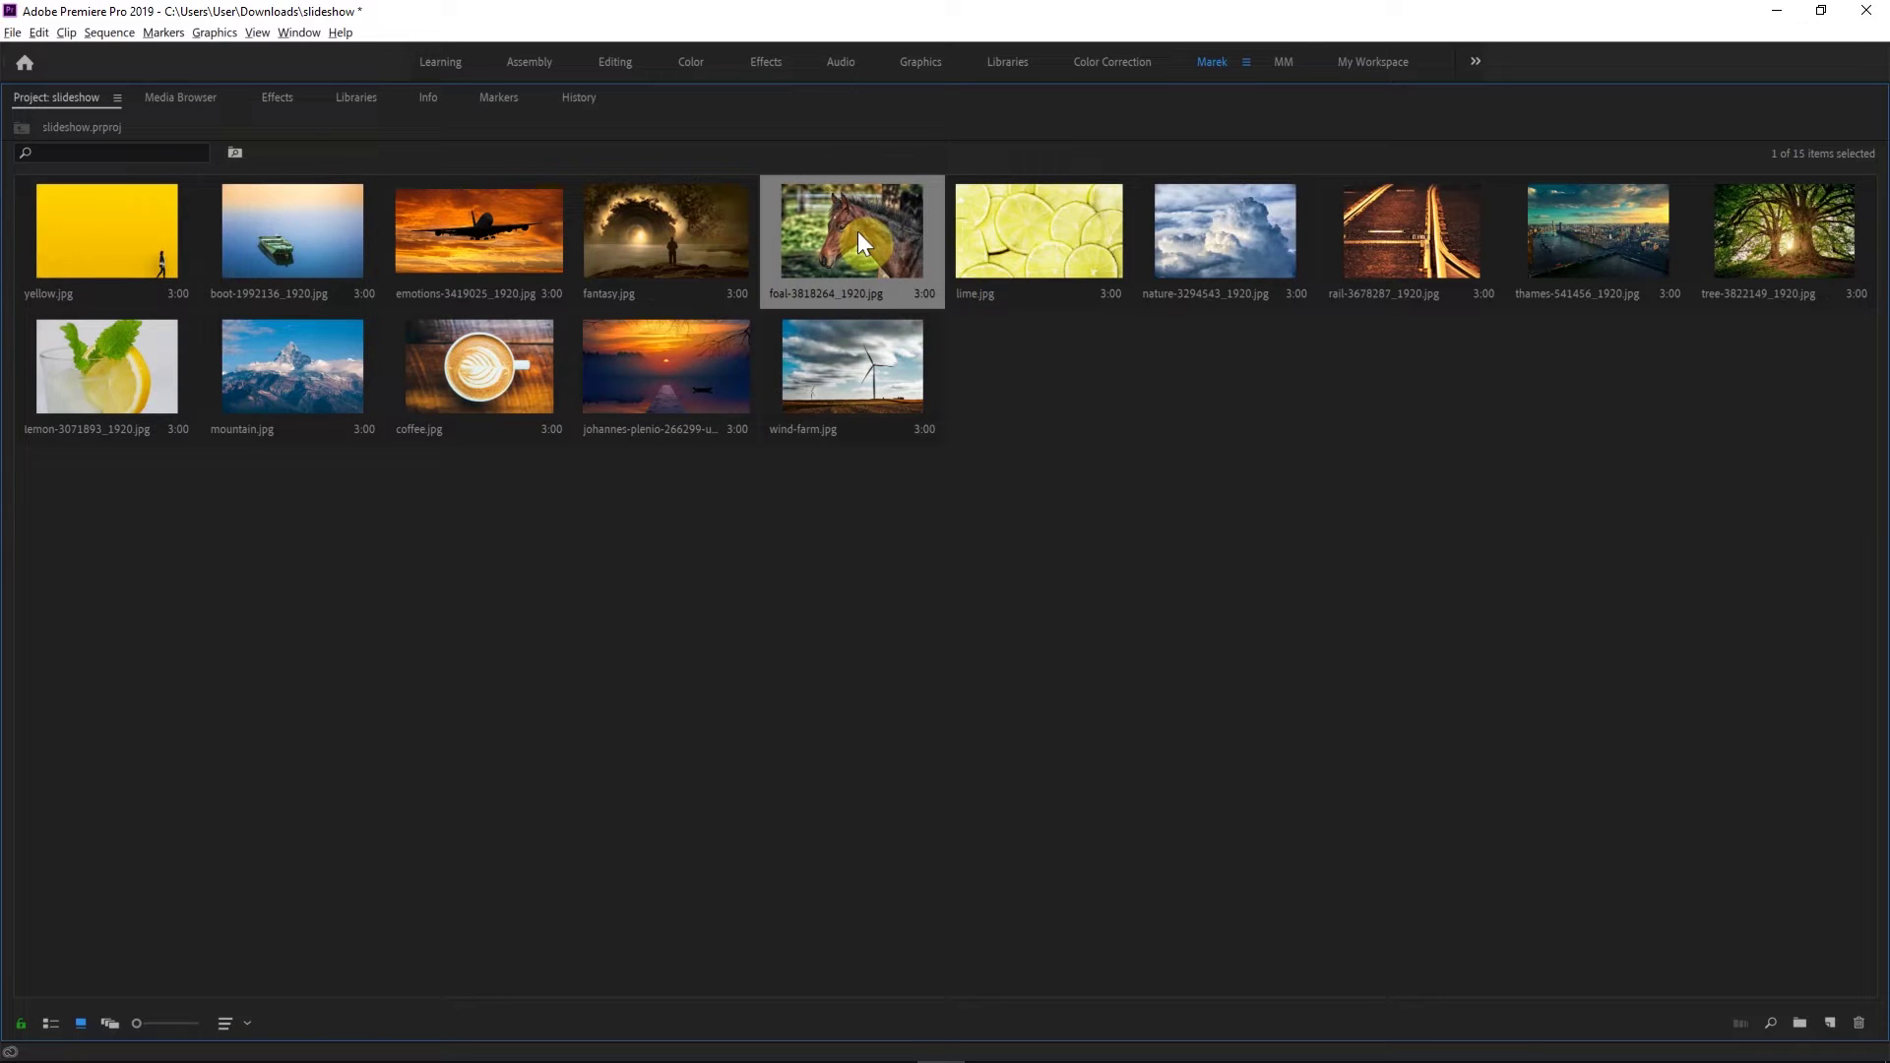
pyautogui.moveTo(1011, 258); pyautogui.dragTo(241, 246)
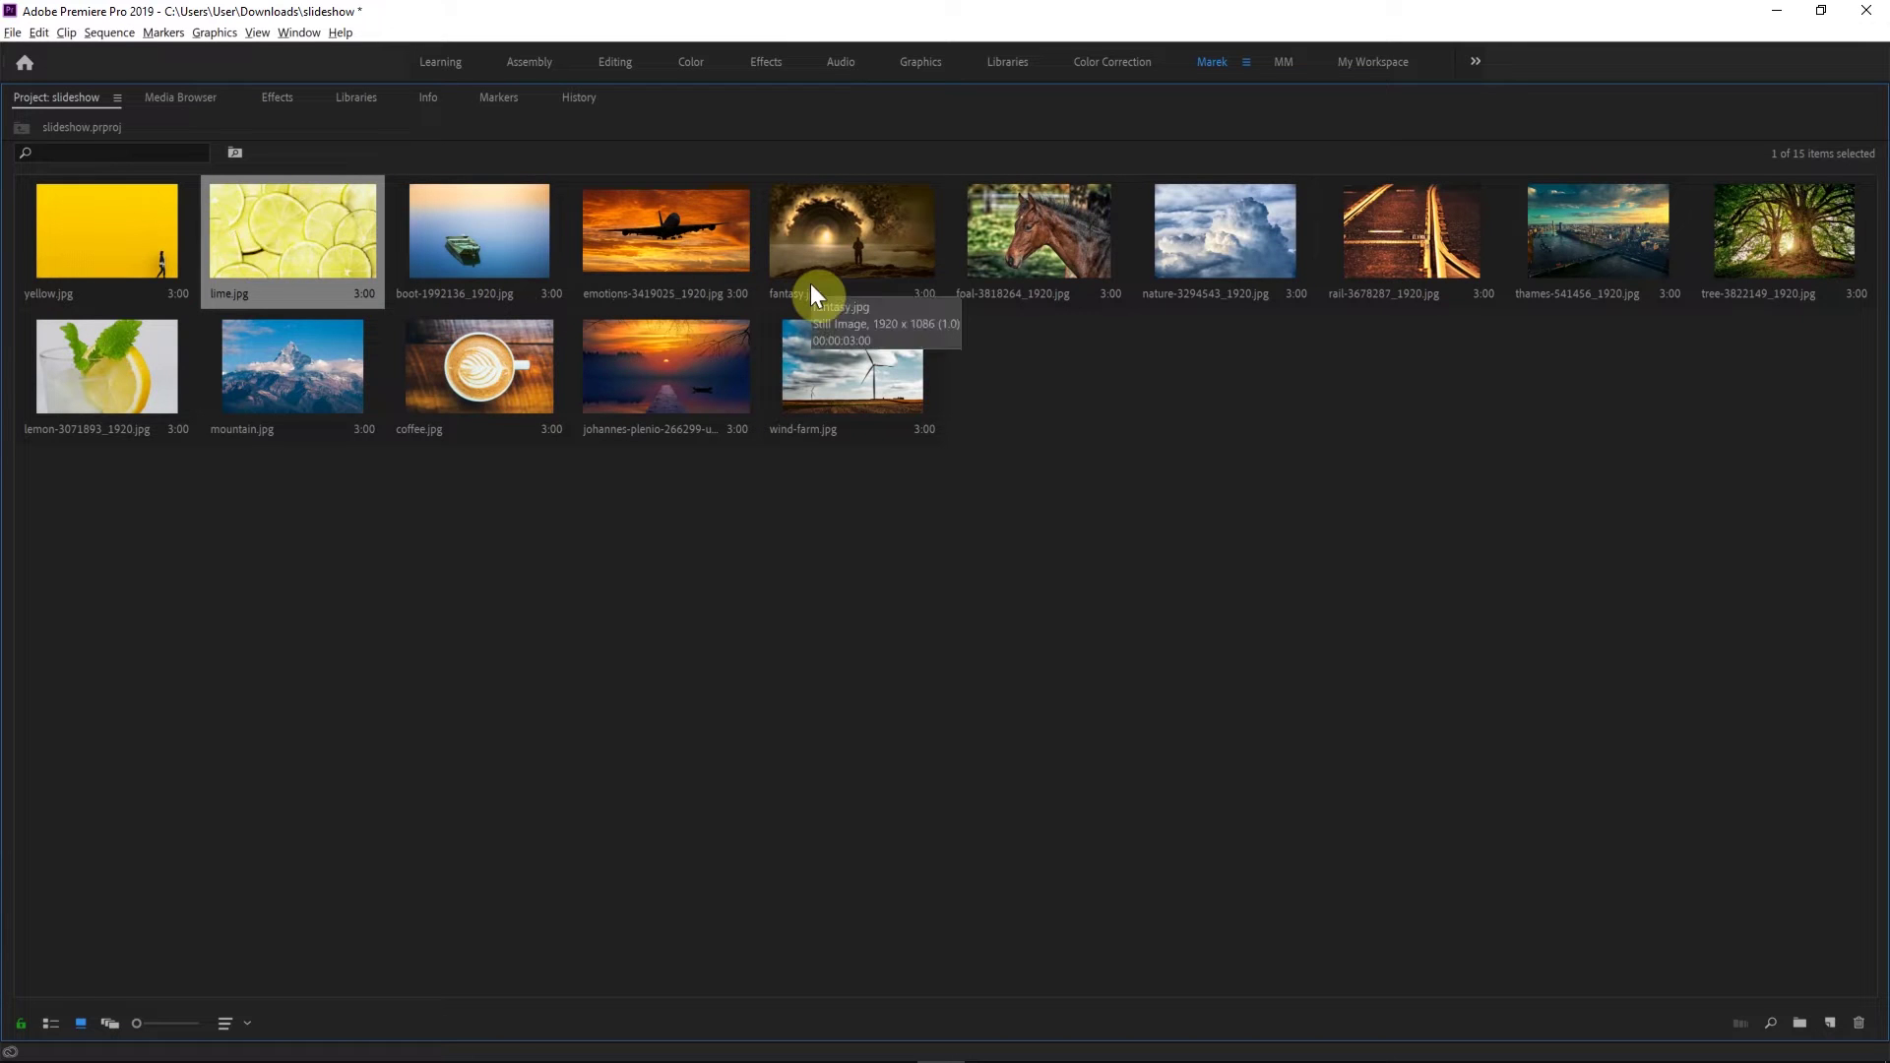
pyautogui.moveTo(1415, 238); pyautogui.dragTo(589, 256)
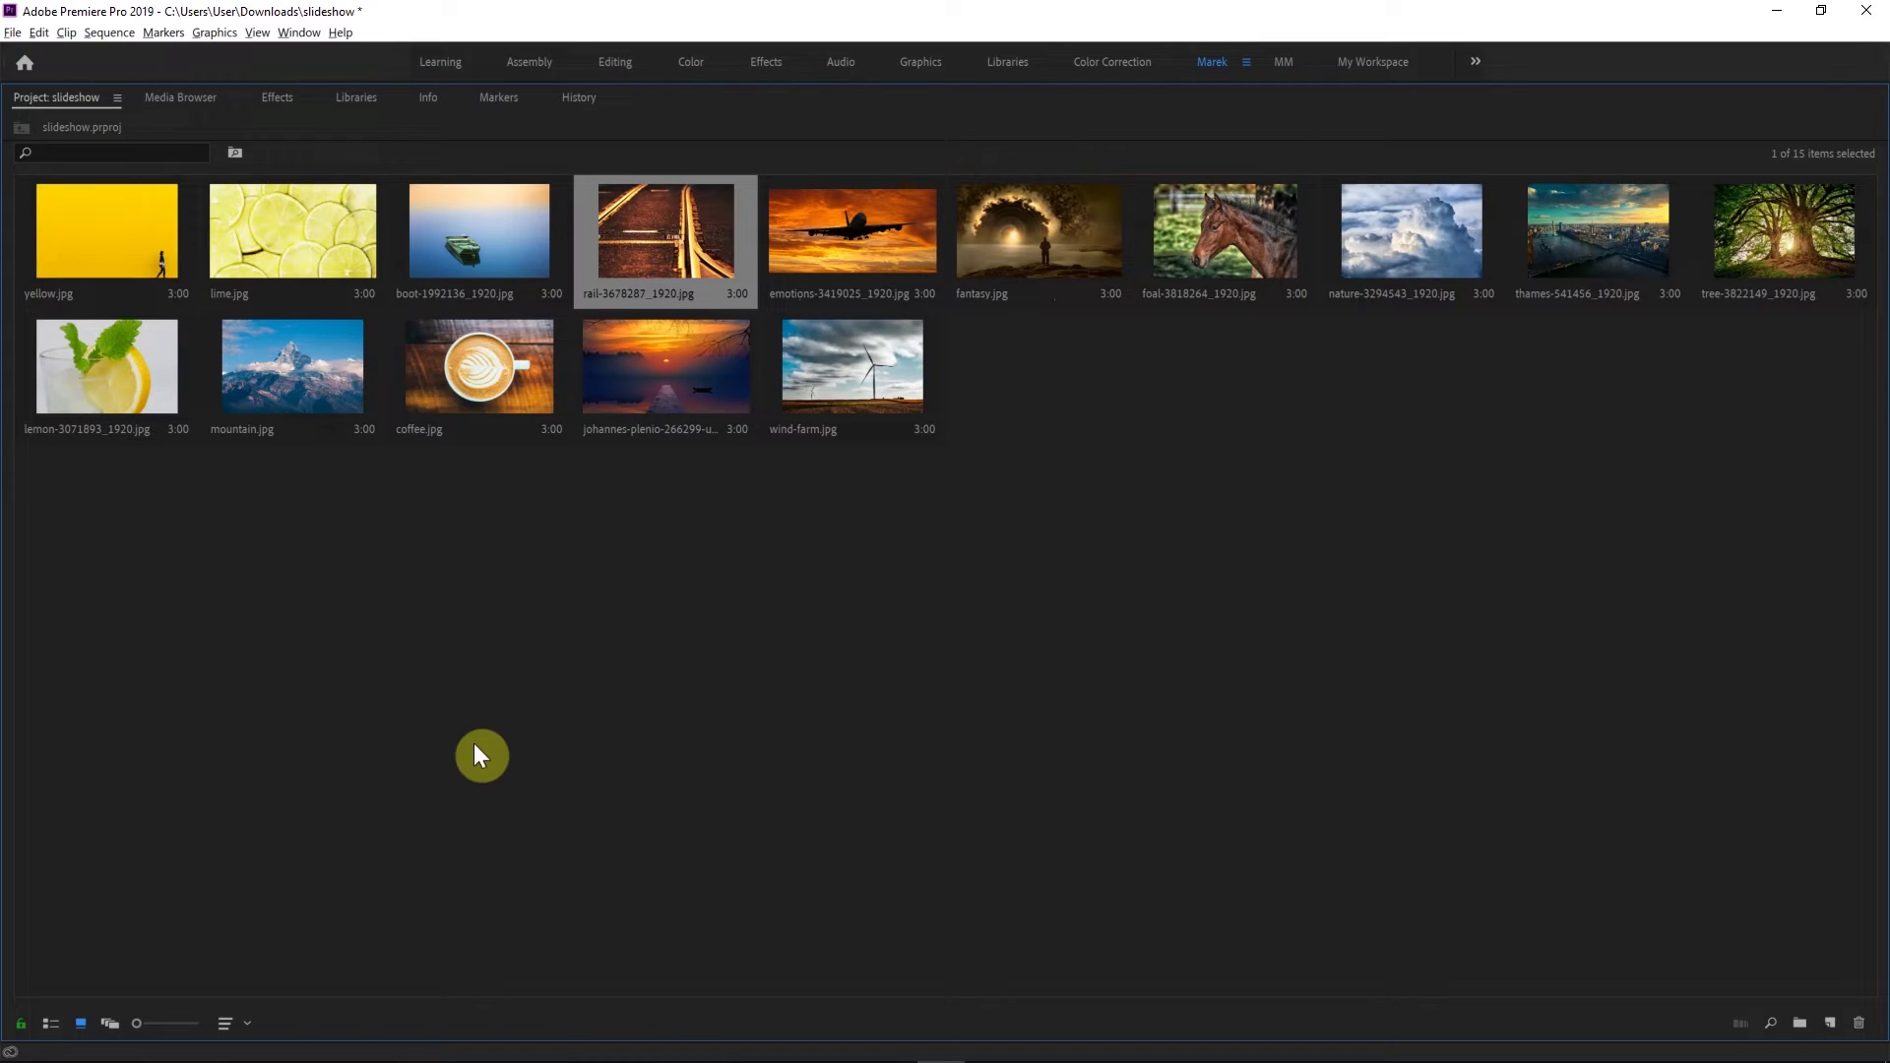
pyautogui.press('`')
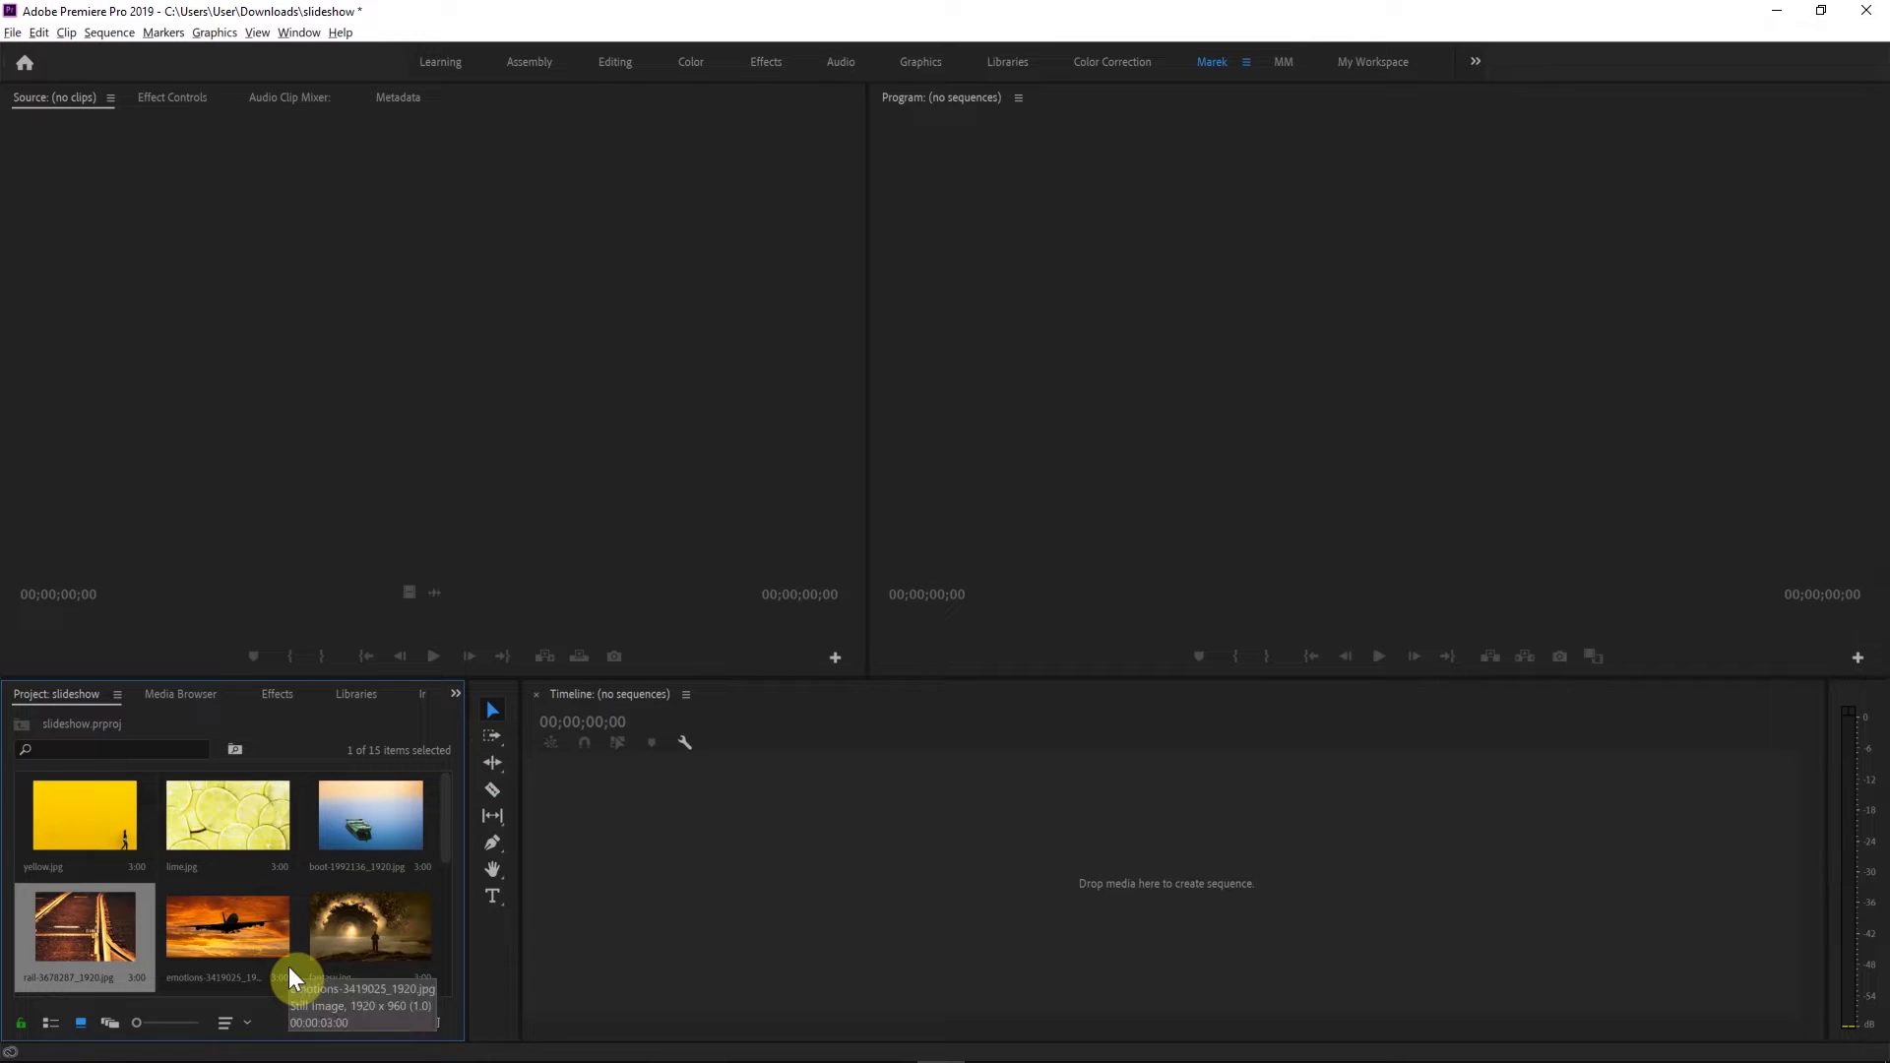
# - Create a Digital SLR 720p DSLR 720p24 sequence named slideshow_1
pyautogui.click(415, 1019)
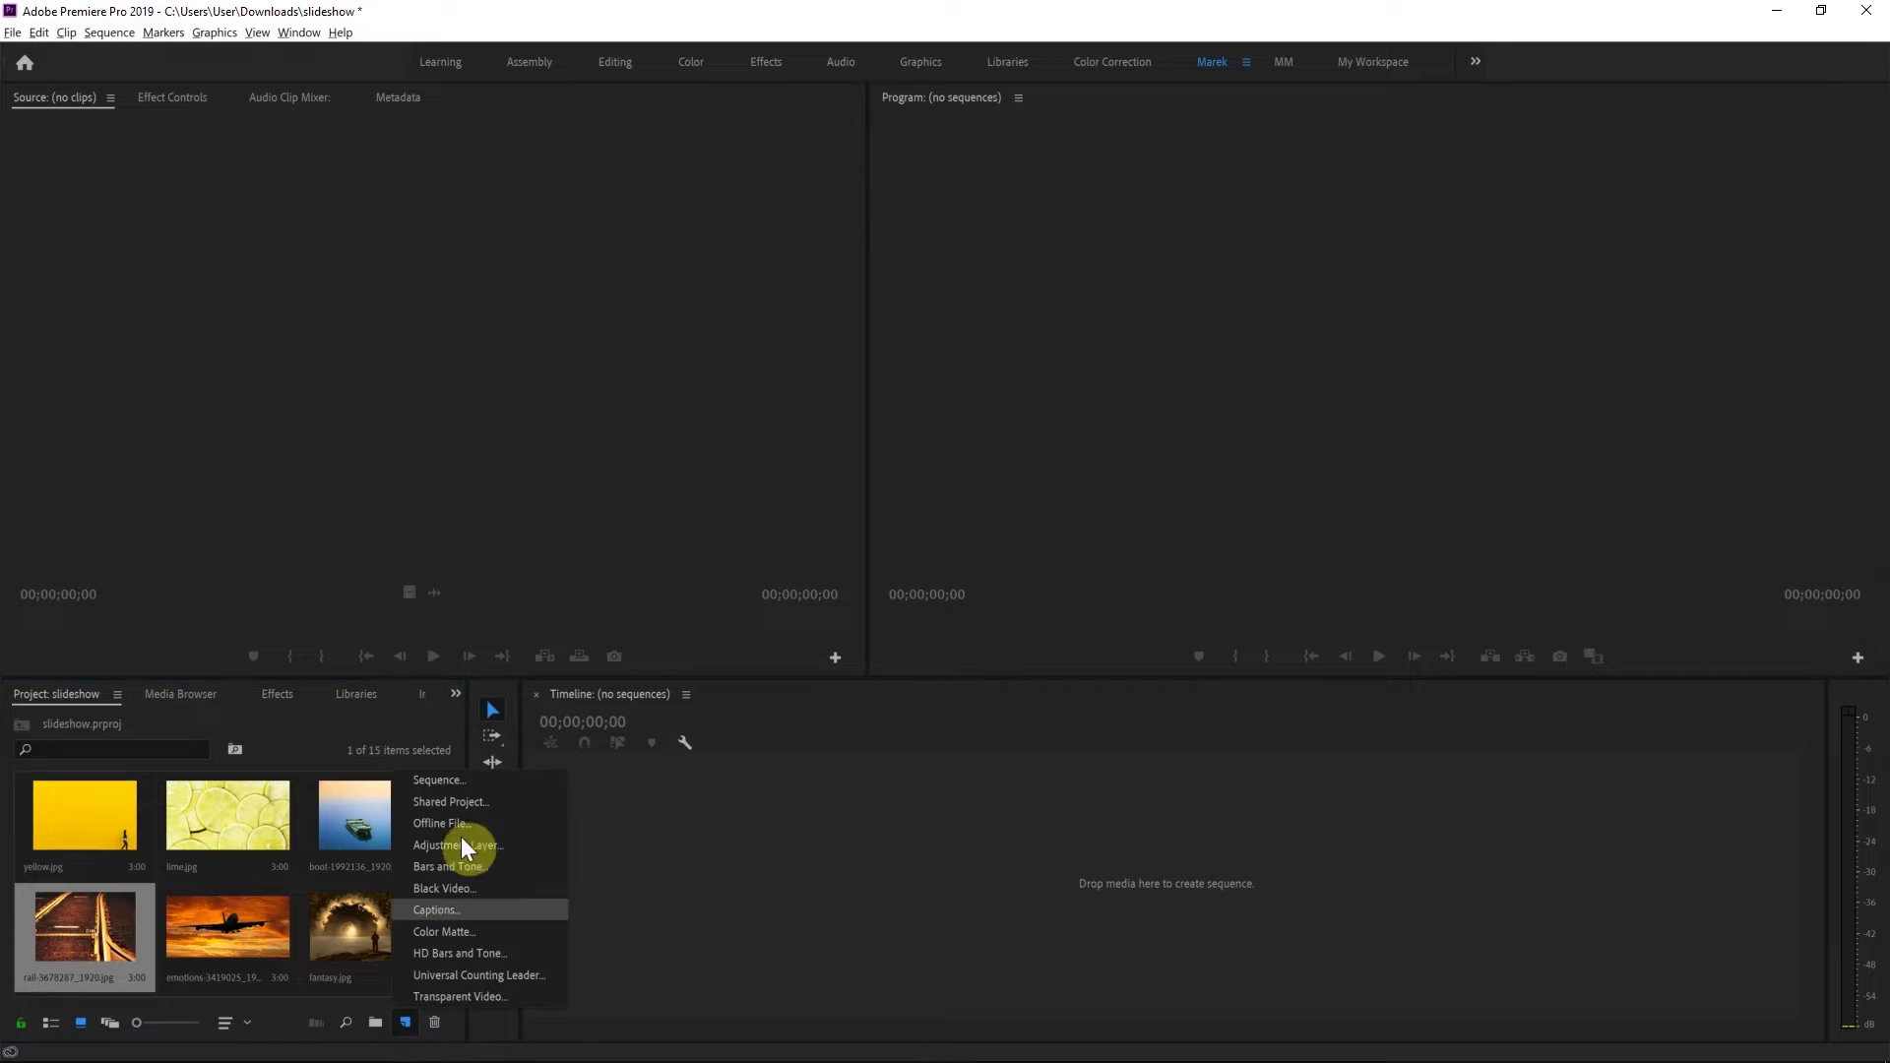
pyautogui.click(469, 778)
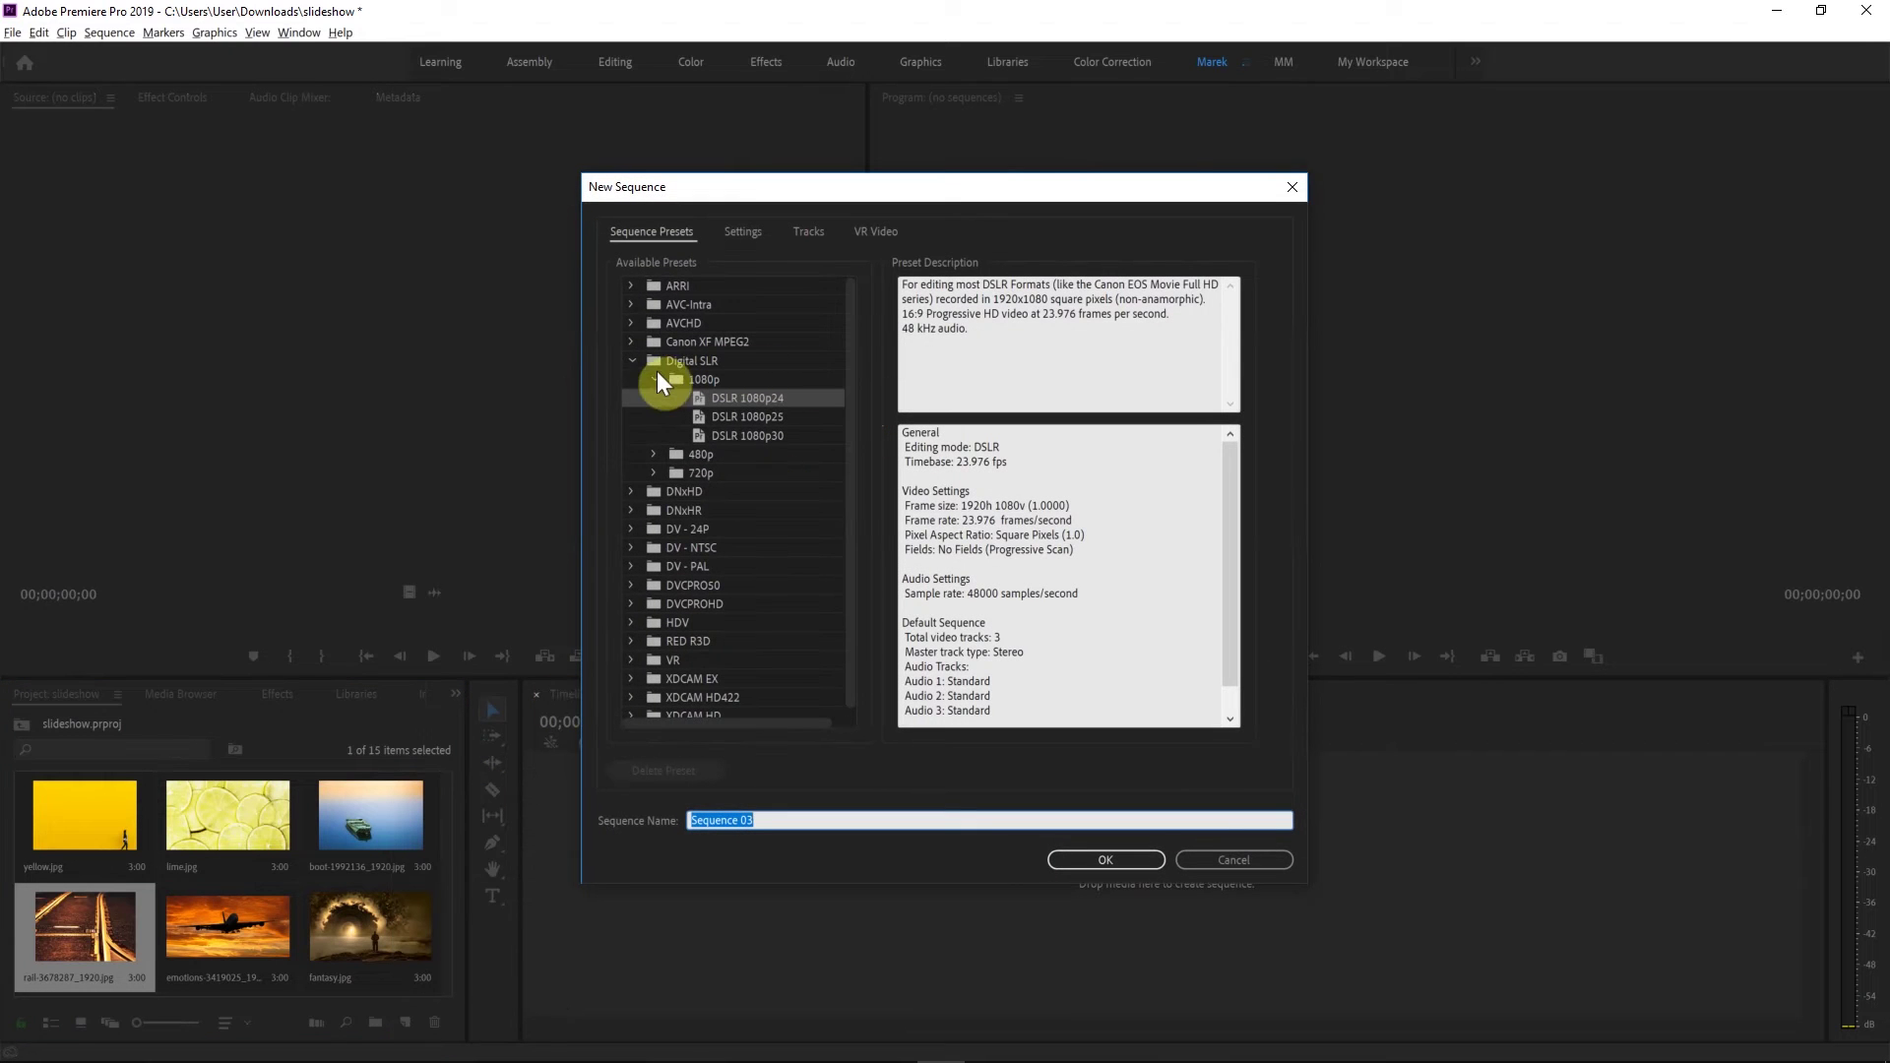
pyautogui.click(657, 381)
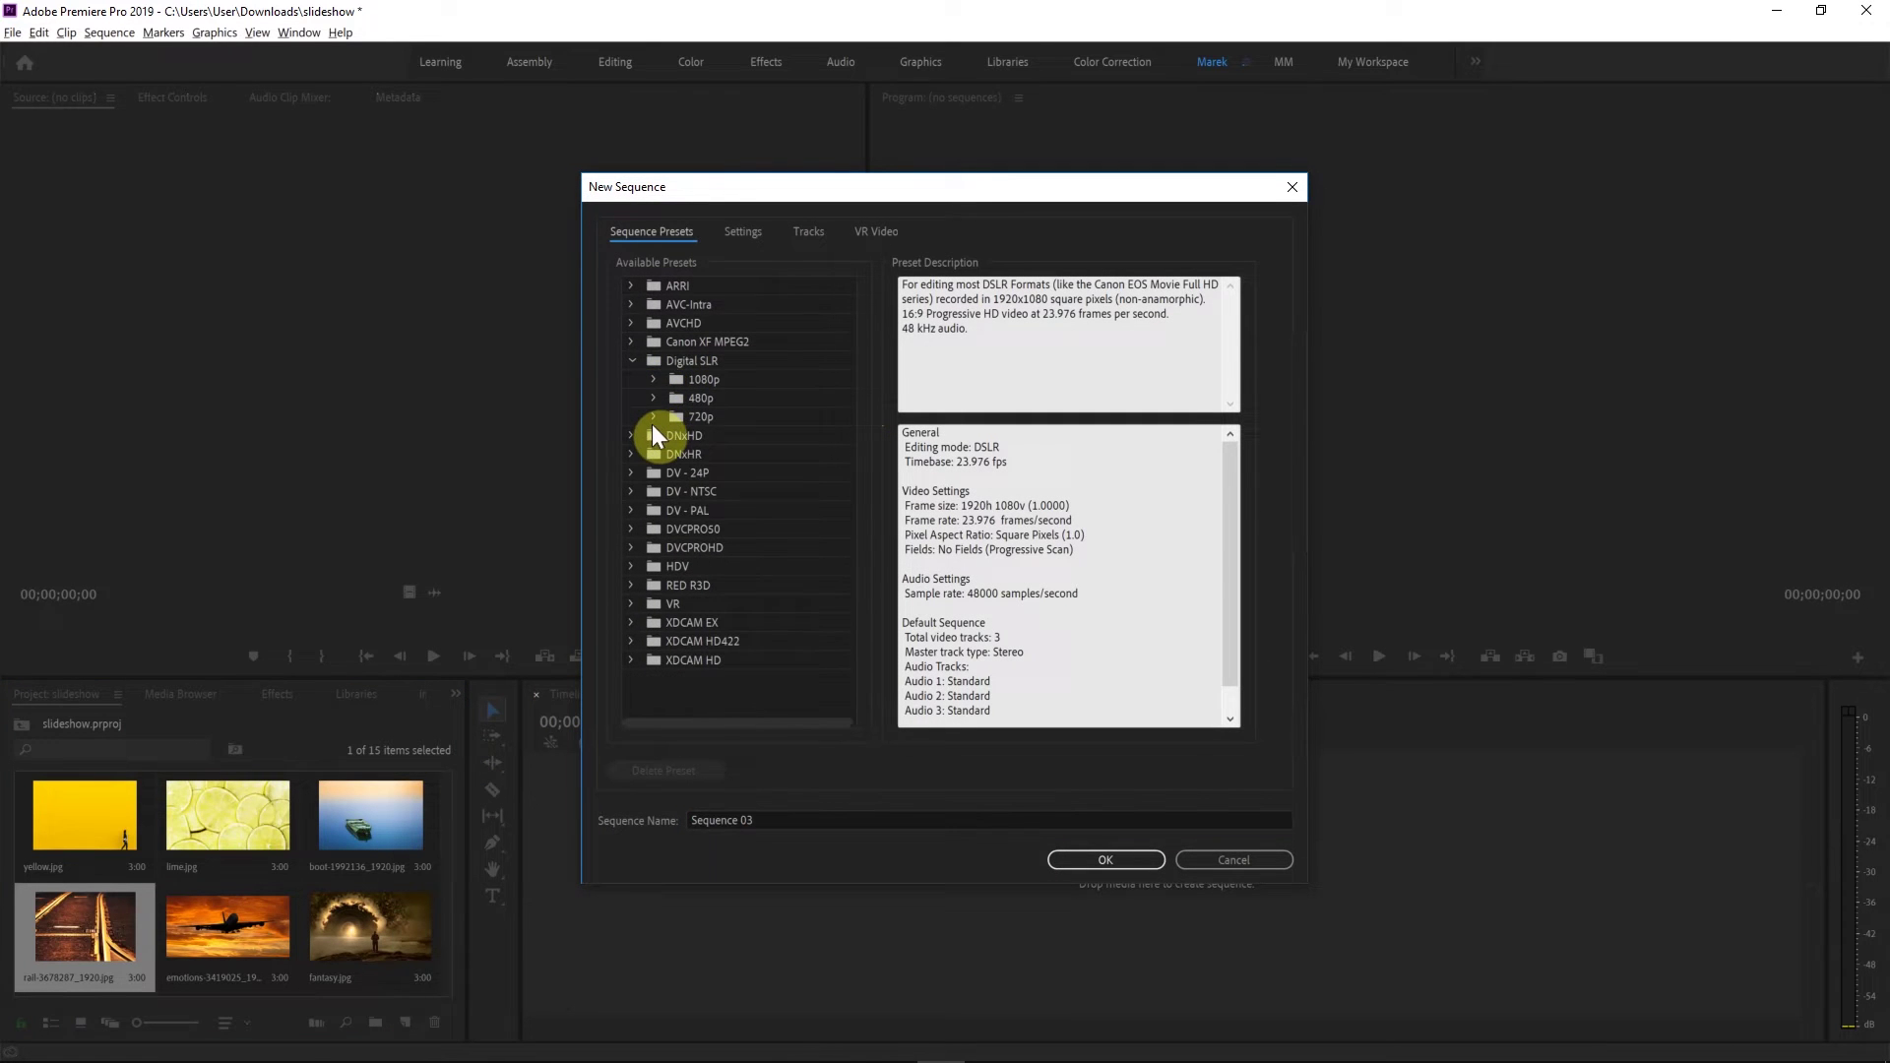
pyautogui.click(651, 419)
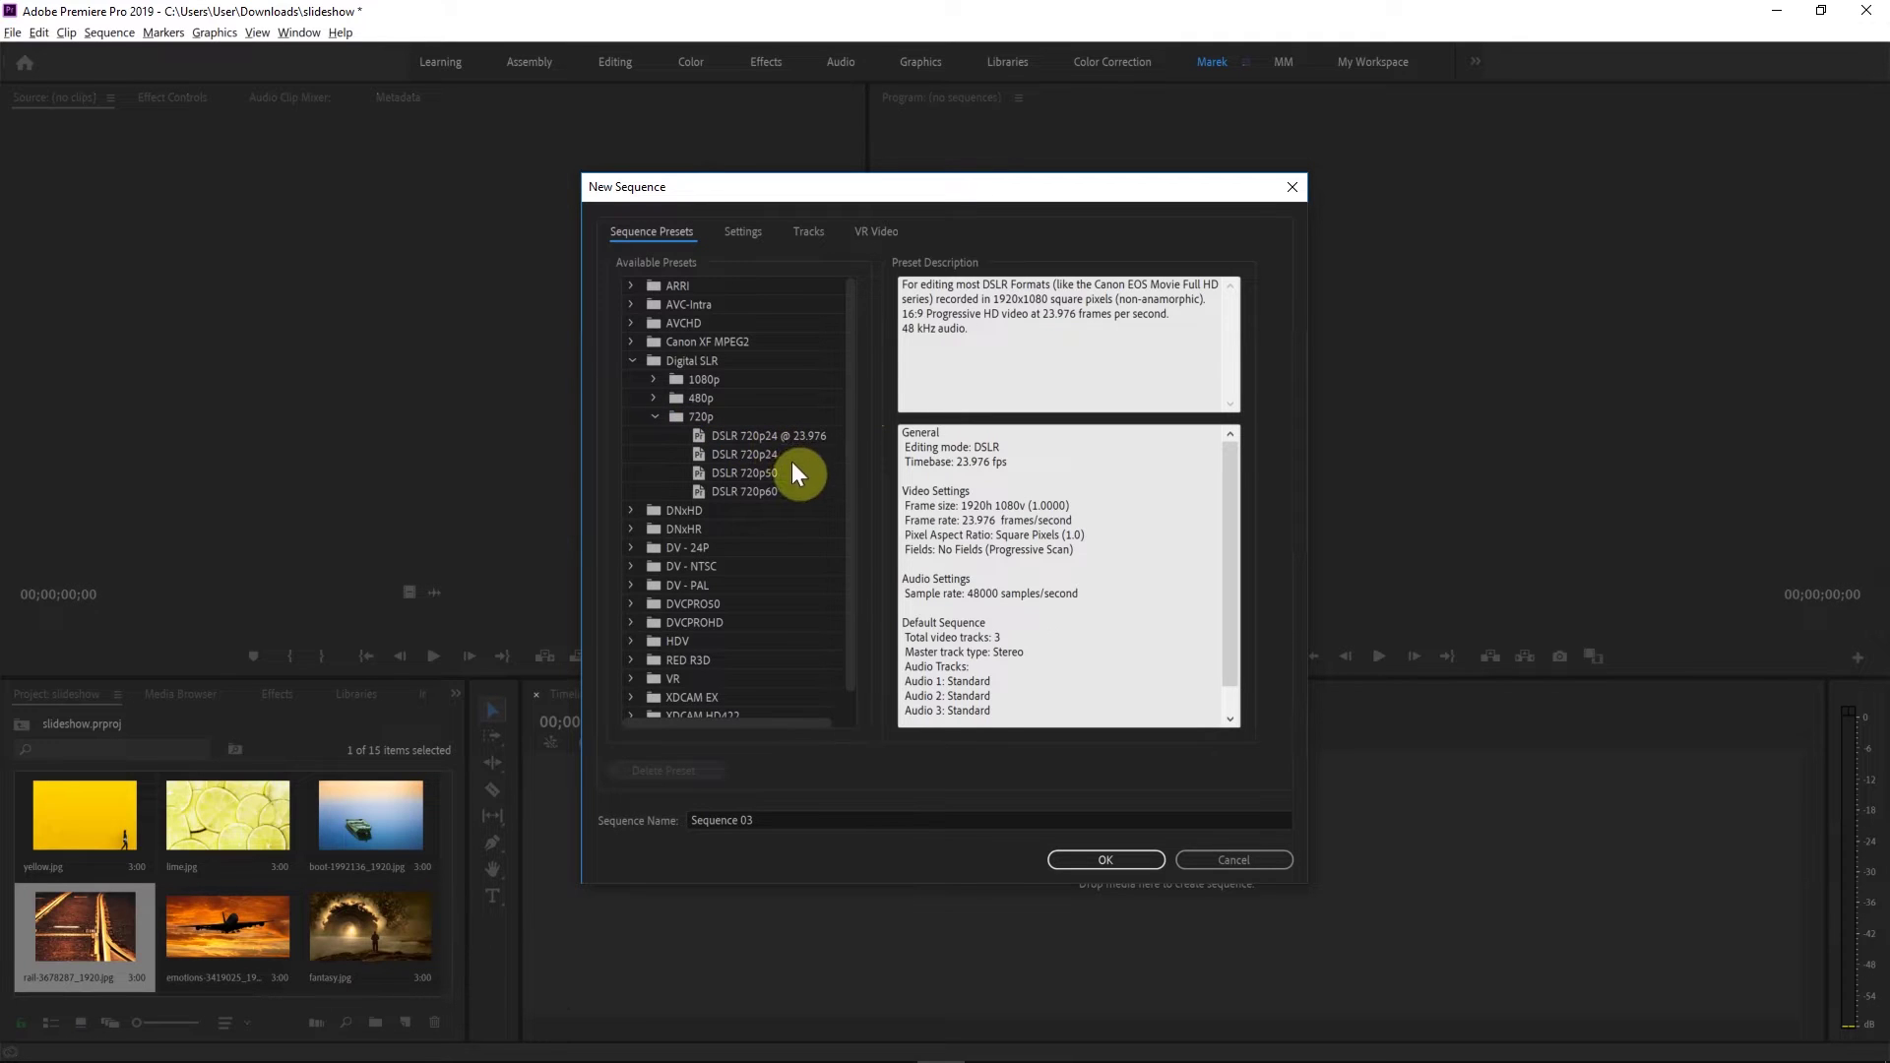
pyautogui.click(762, 453)
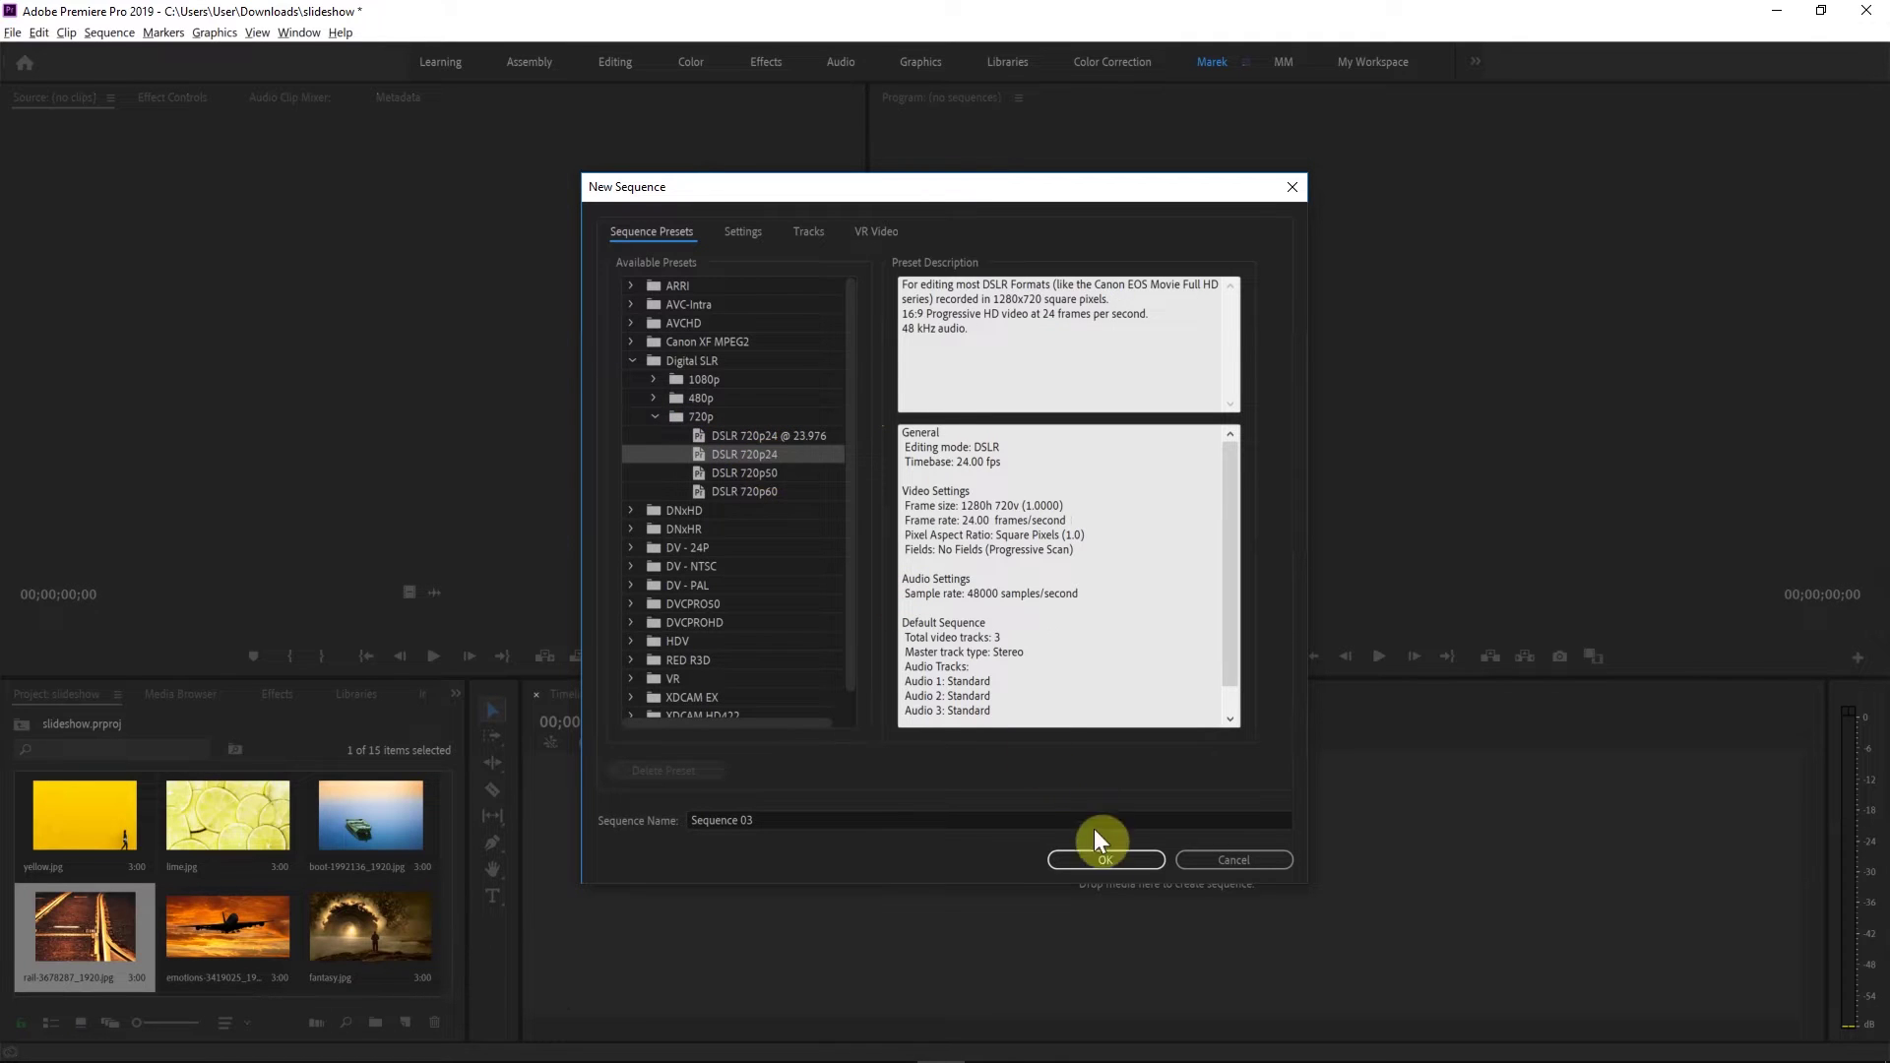
pyautogui.click(778, 820)
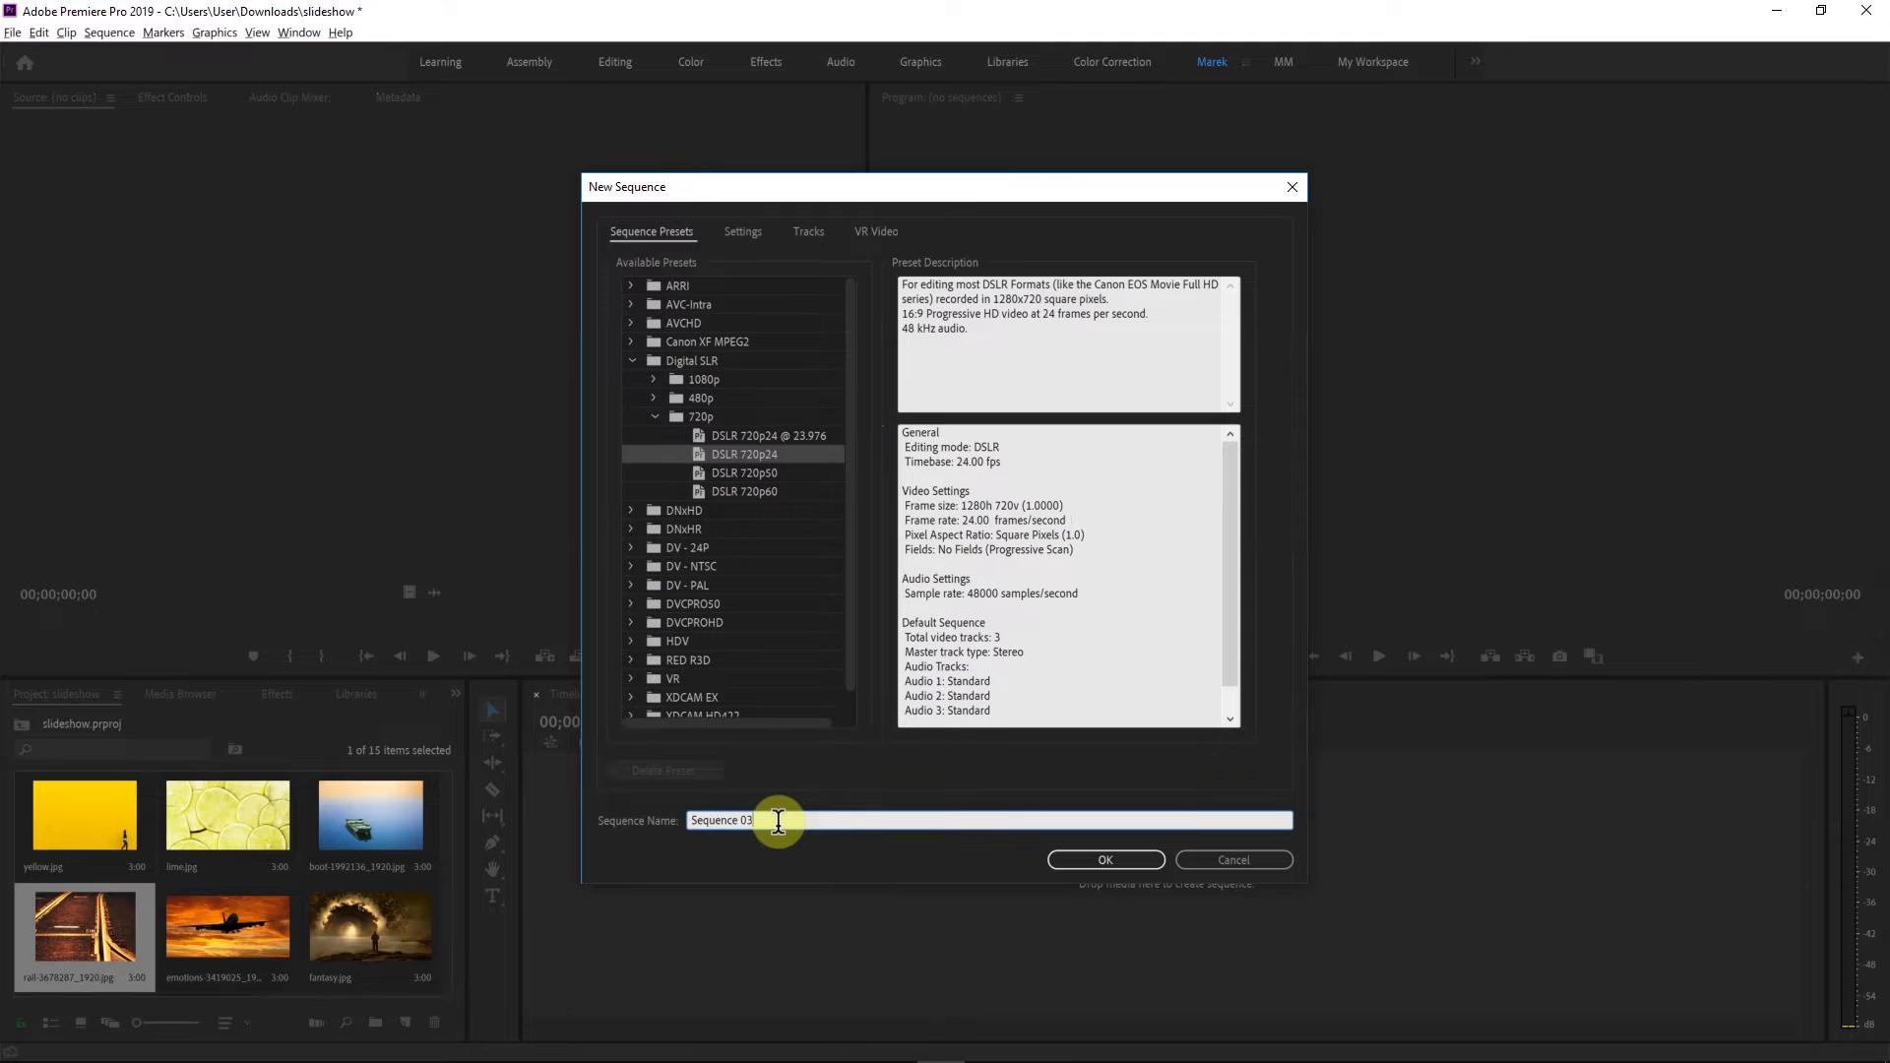
pyautogui.press('BackSpace')
pyautogui.press('BackSpace')
pyautogui.press('BackSpace')
pyautogui.press('BackSpace')
pyautogui.press('BackSpace')
pyautogui.press('BackSpace')
pyautogui.press('BackSpace')
pyautogui.press('BackSpace')
pyautogui.press('BackSpace')
pyautogui.press('BackSpace')
pyautogui.press('BackSpace')
pyautogui.write('slidesho')
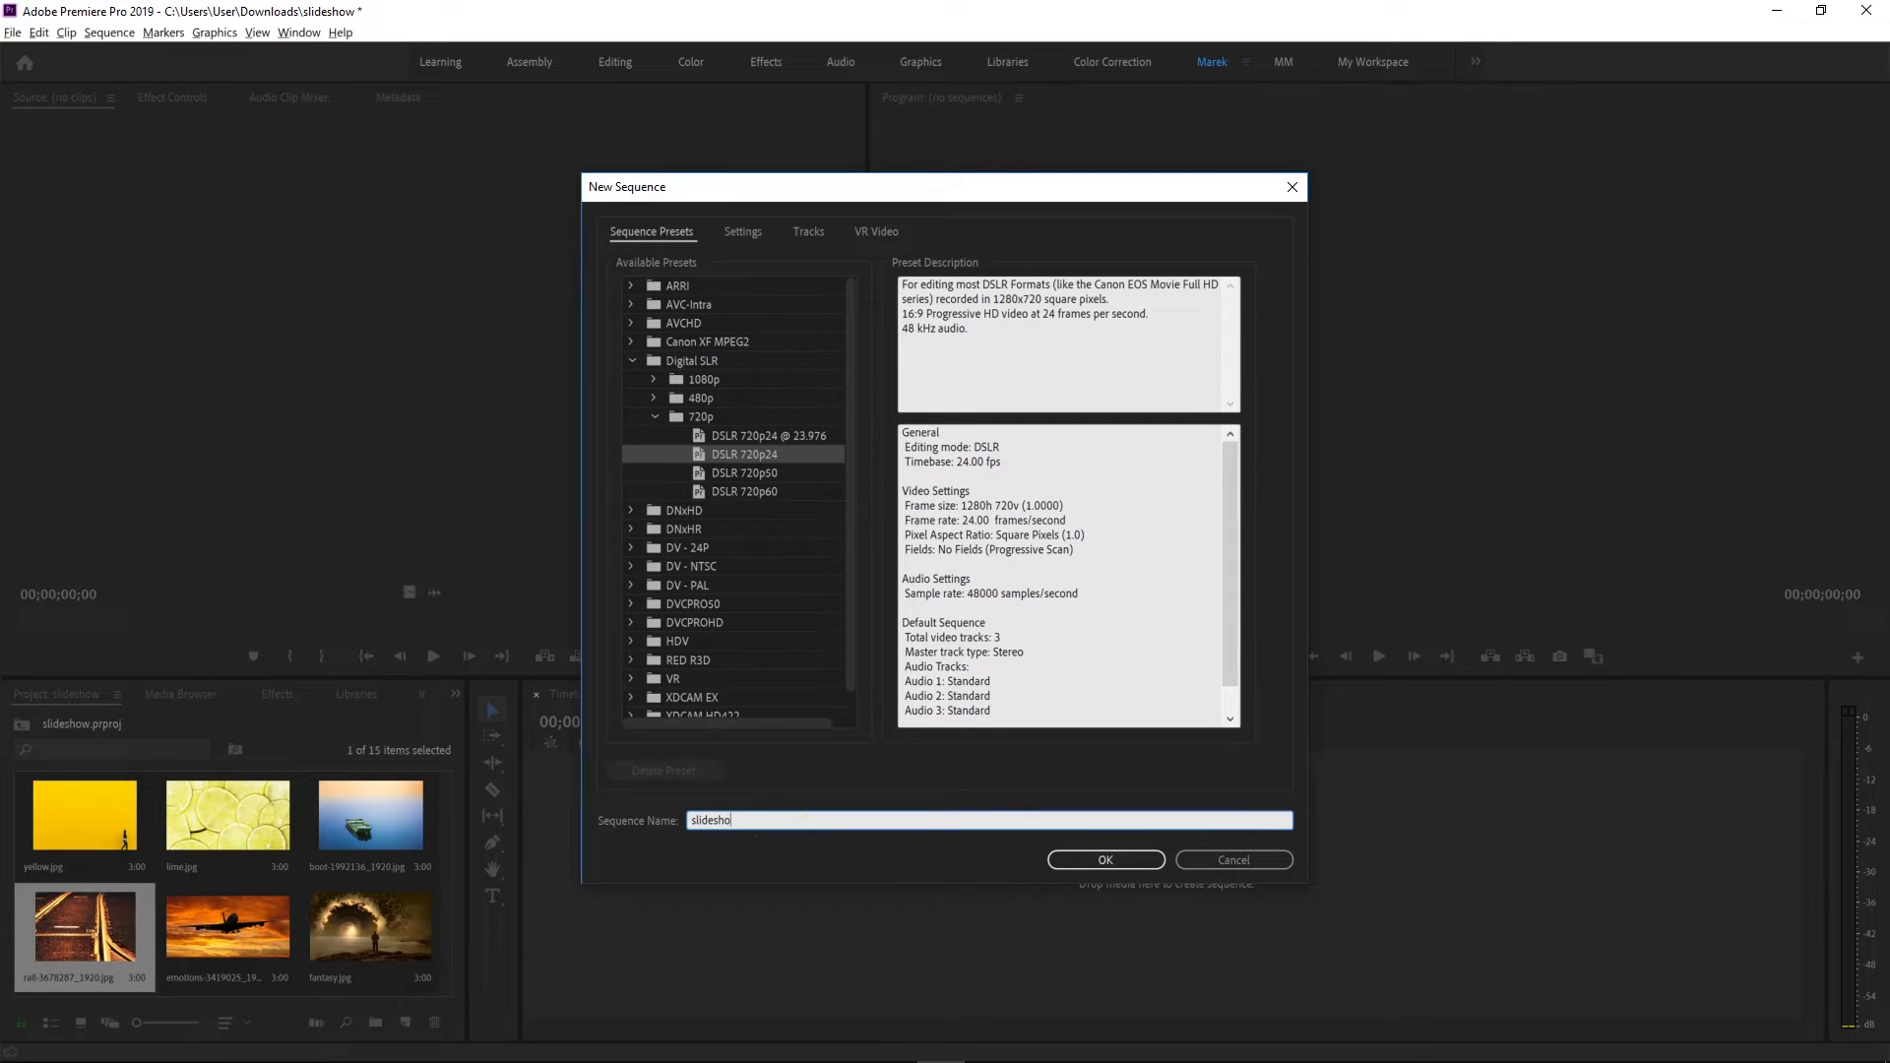
pyautogui.write('w_1')
pyautogui.click(1125, 867)
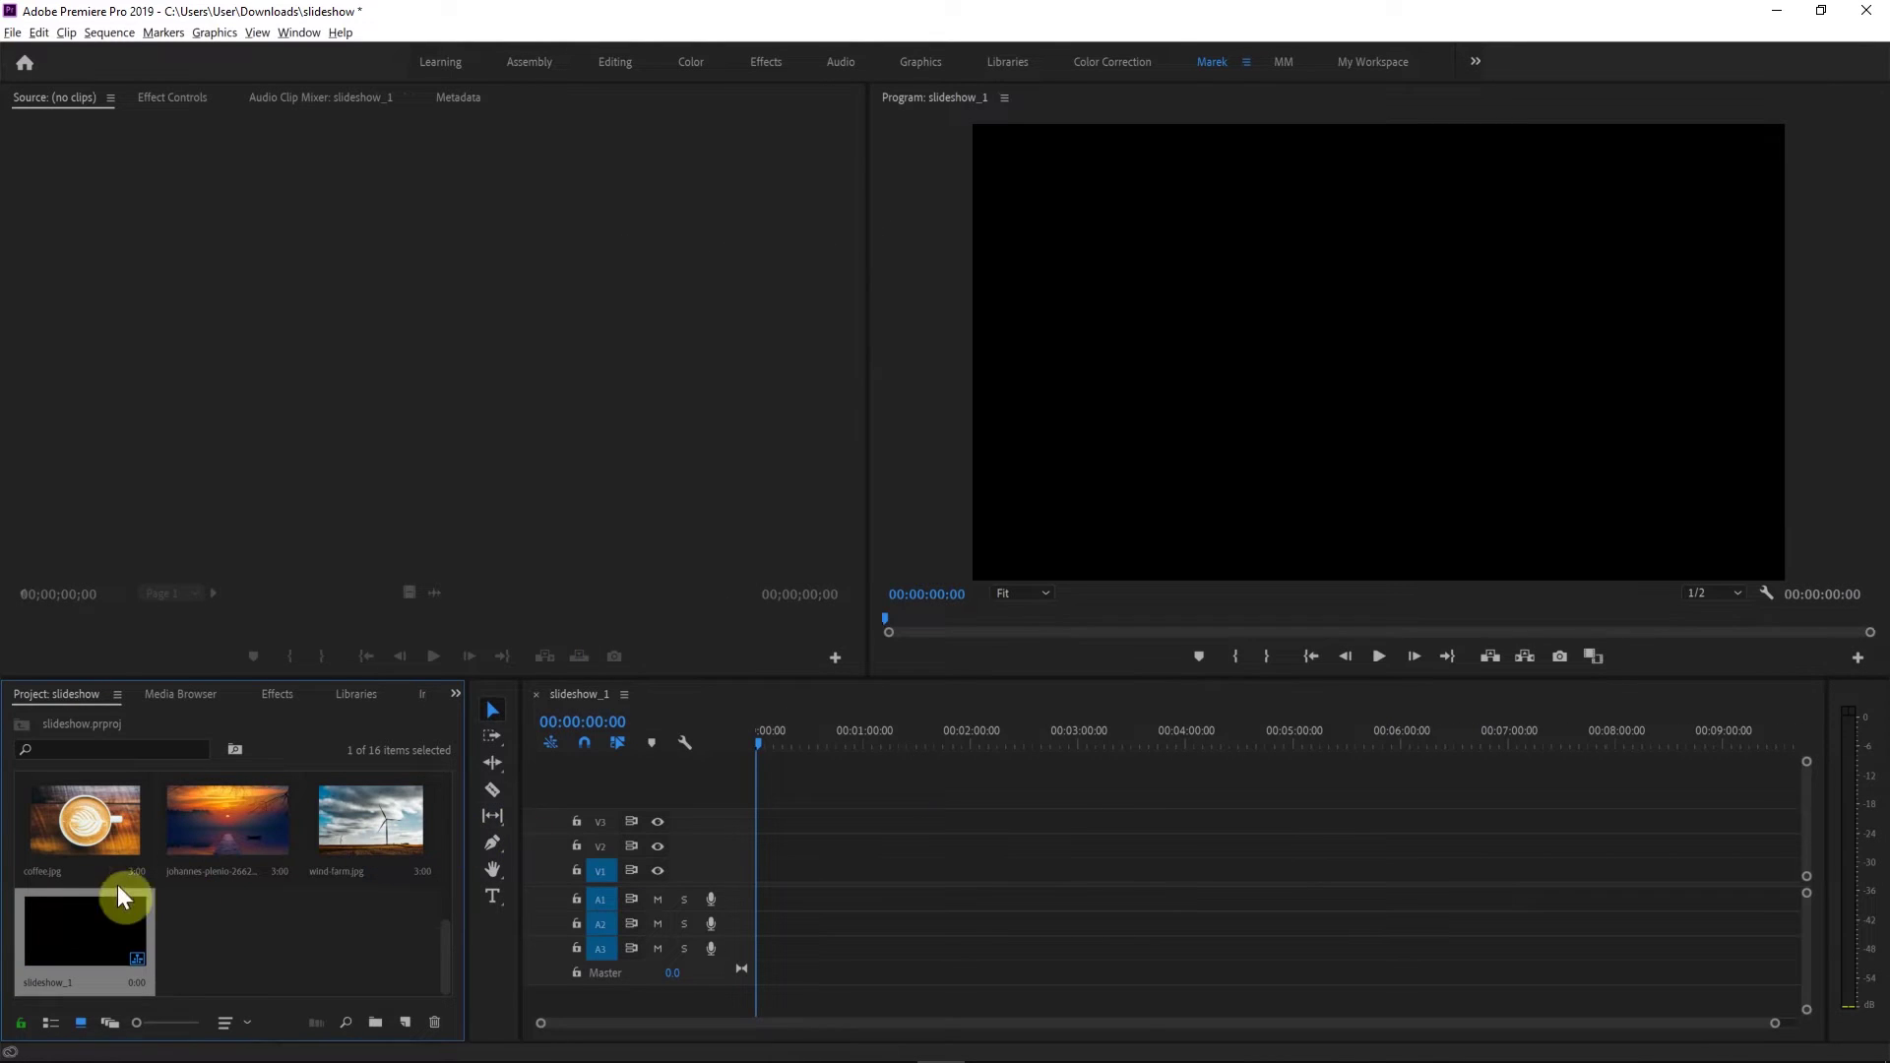
# - Select yellow.jpg through wind-farm.jpg and place all 15 stills on the V1 track
pyautogui.click(56, 823)
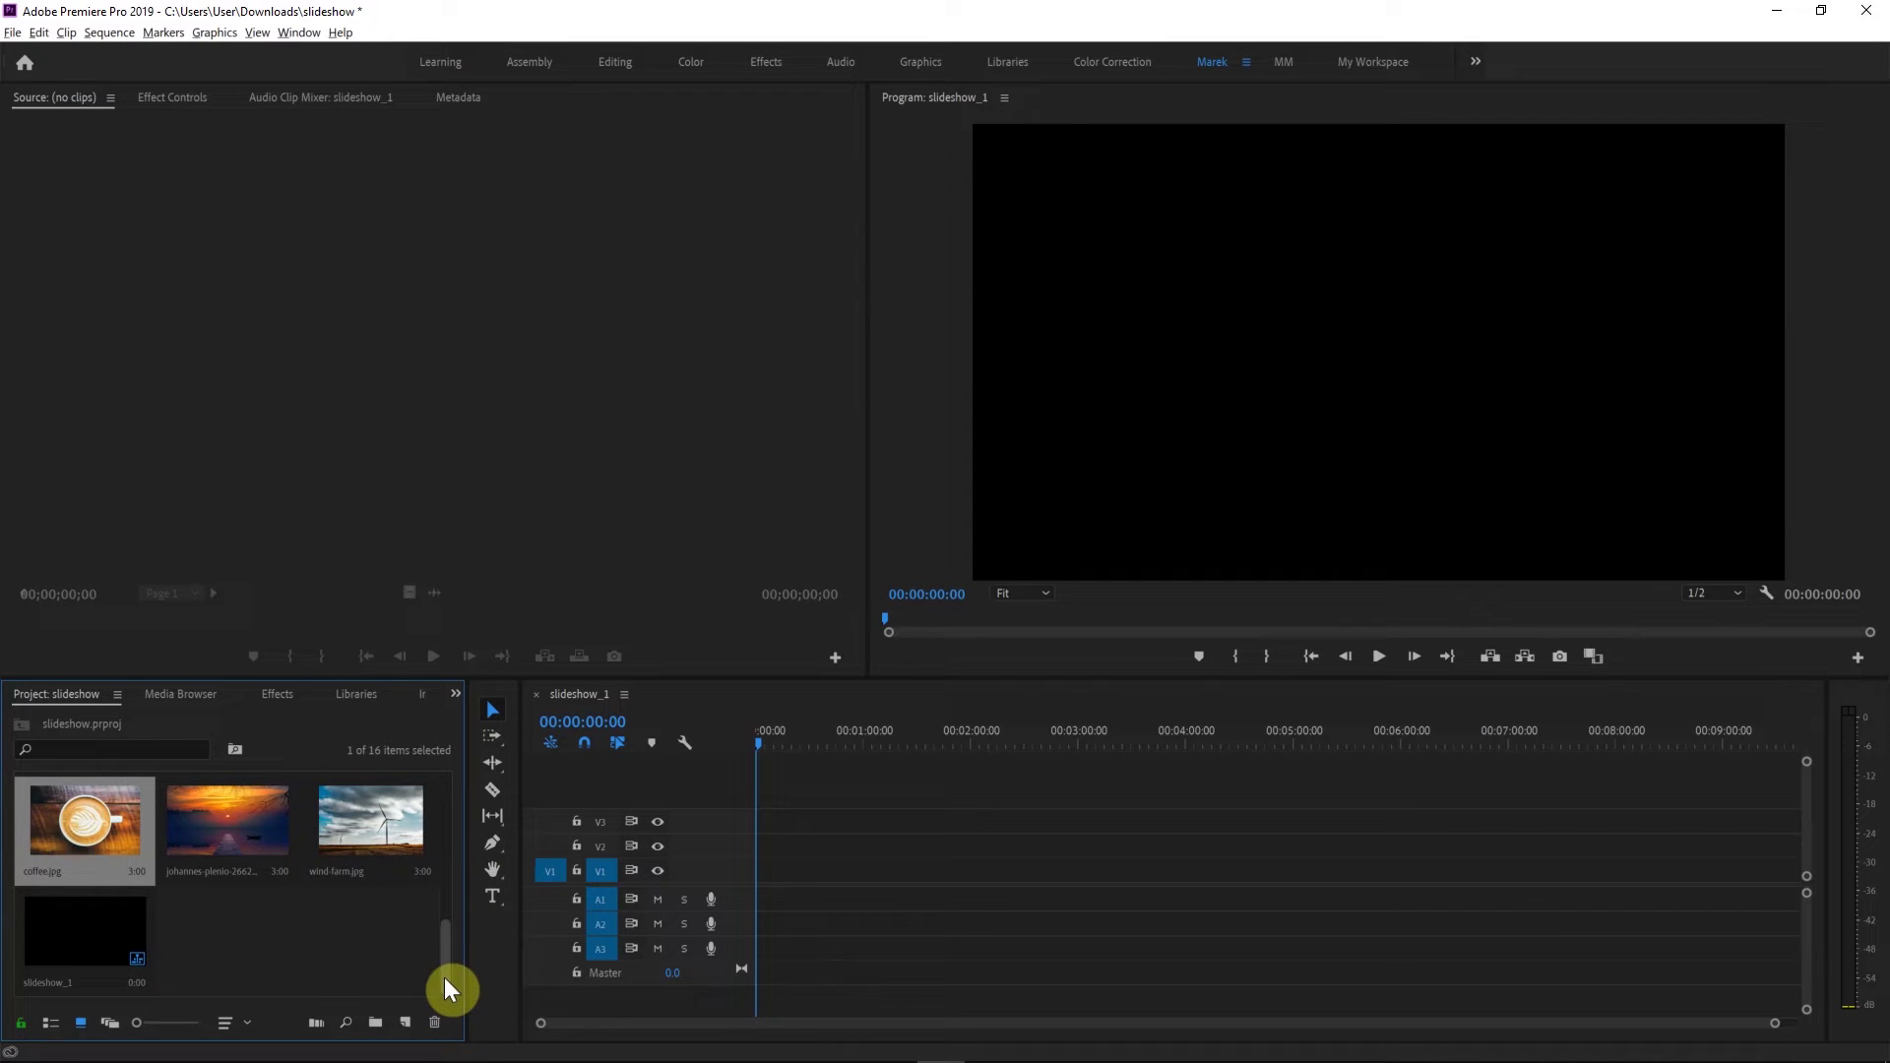
pyautogui.moveTo(444, 980); pyautogui.dragTo(446, 823)
pyautogui.moveTo(80, 805); pyautogui.dragTo(168, 809)
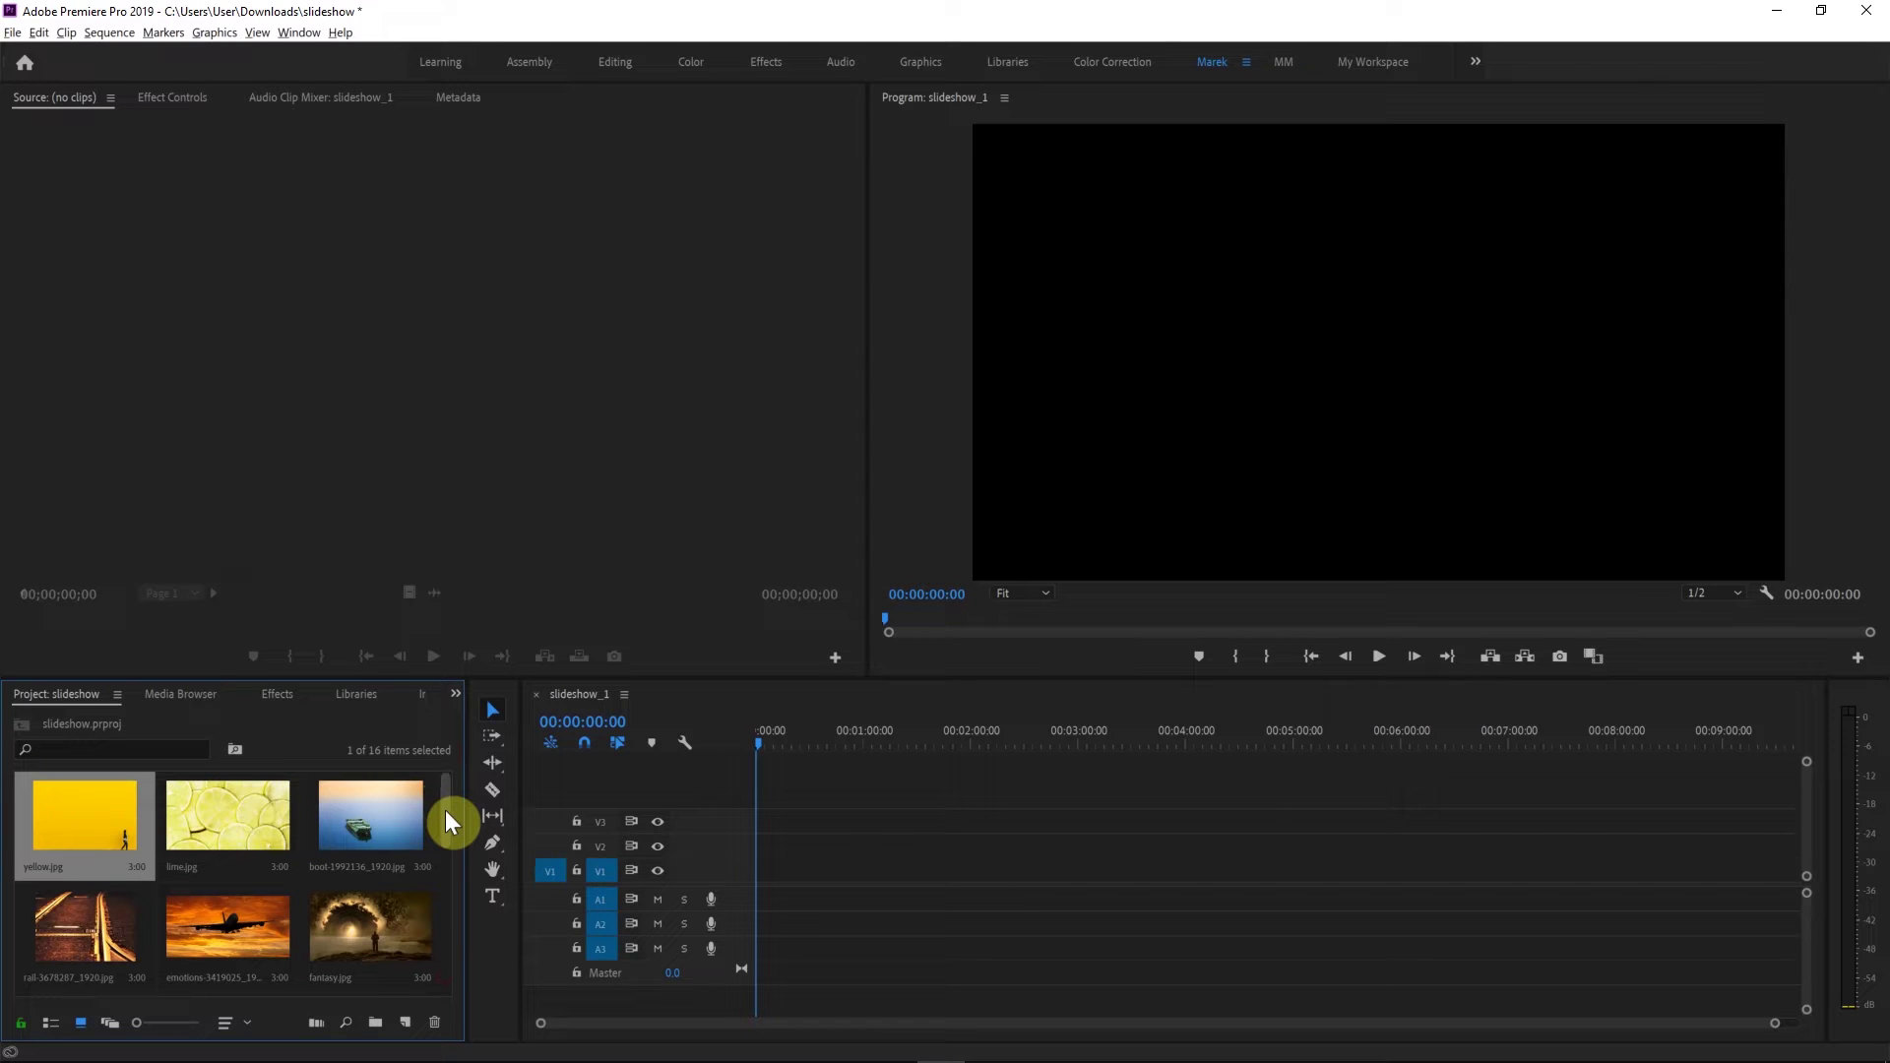
pyautogui.click(443, 915)
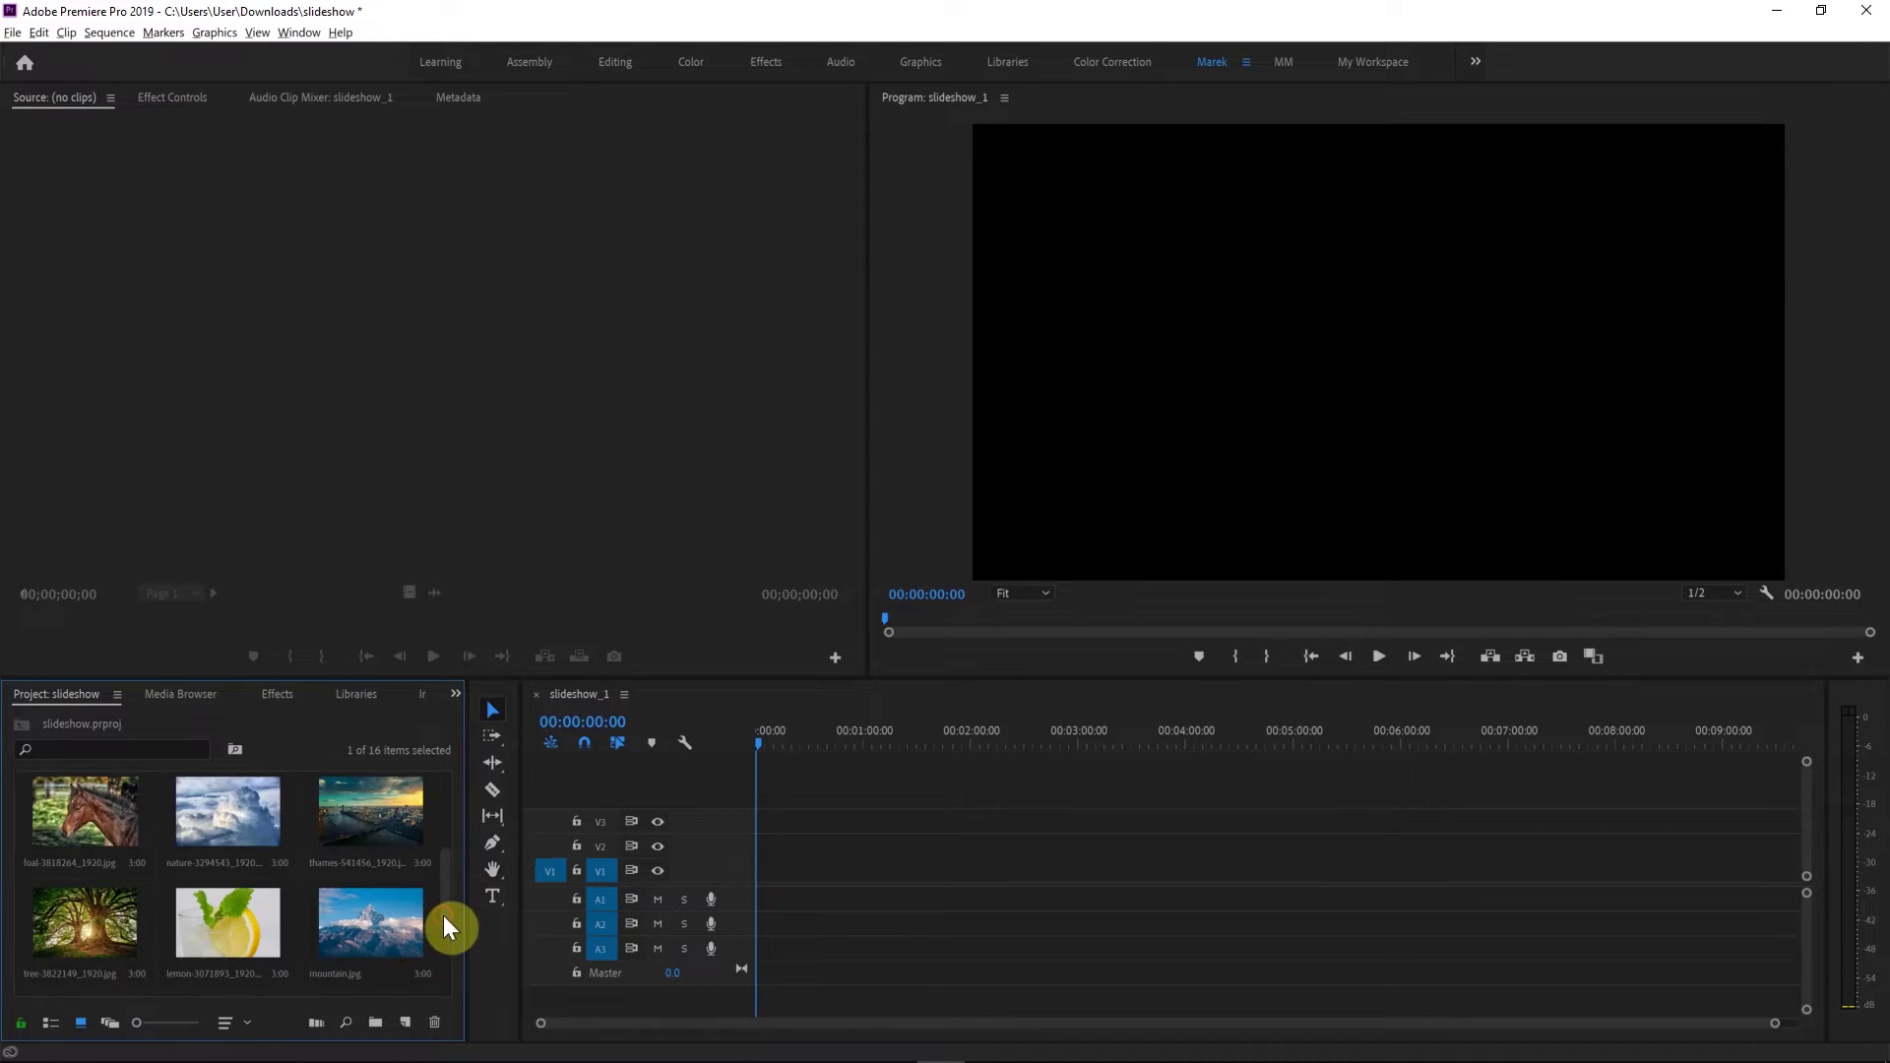
pyautogui.click(441, 947)
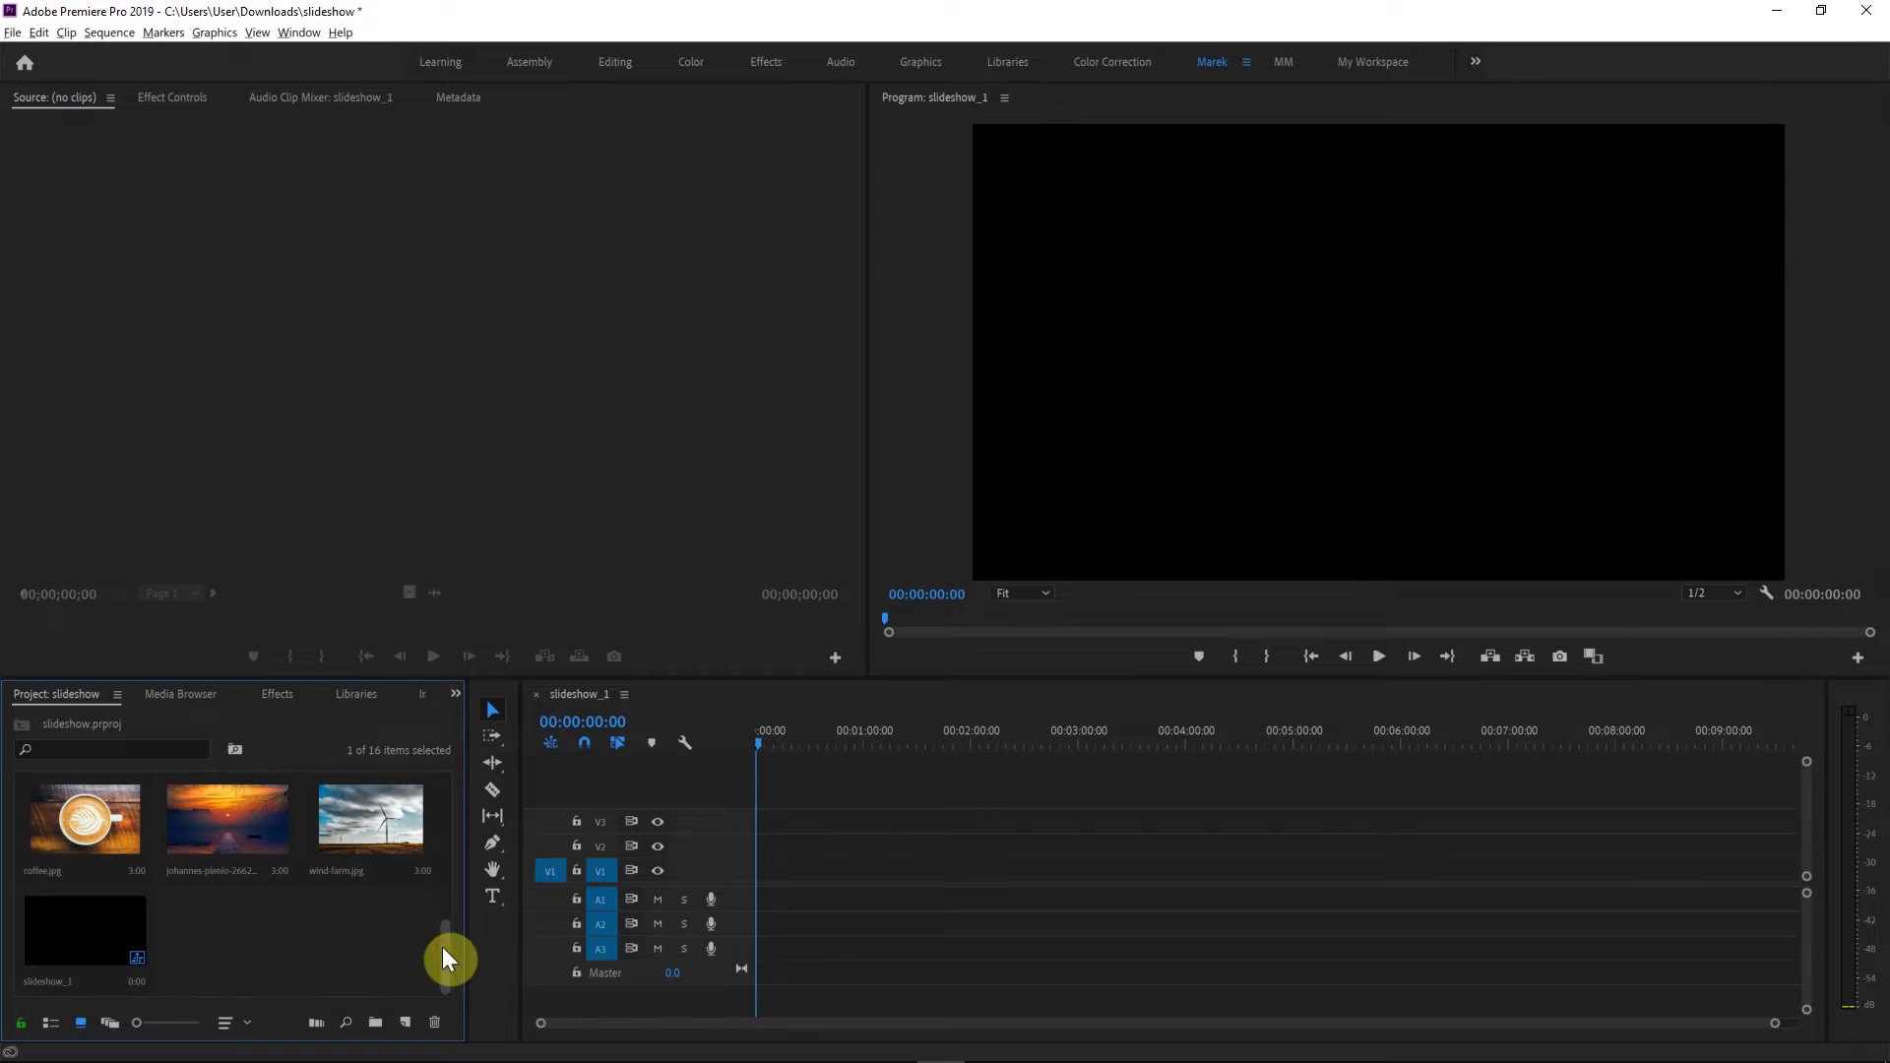
pyautogui.keyDown('shift'); pyautogui.click(355, 830); pyautogui.keyUp('shift')
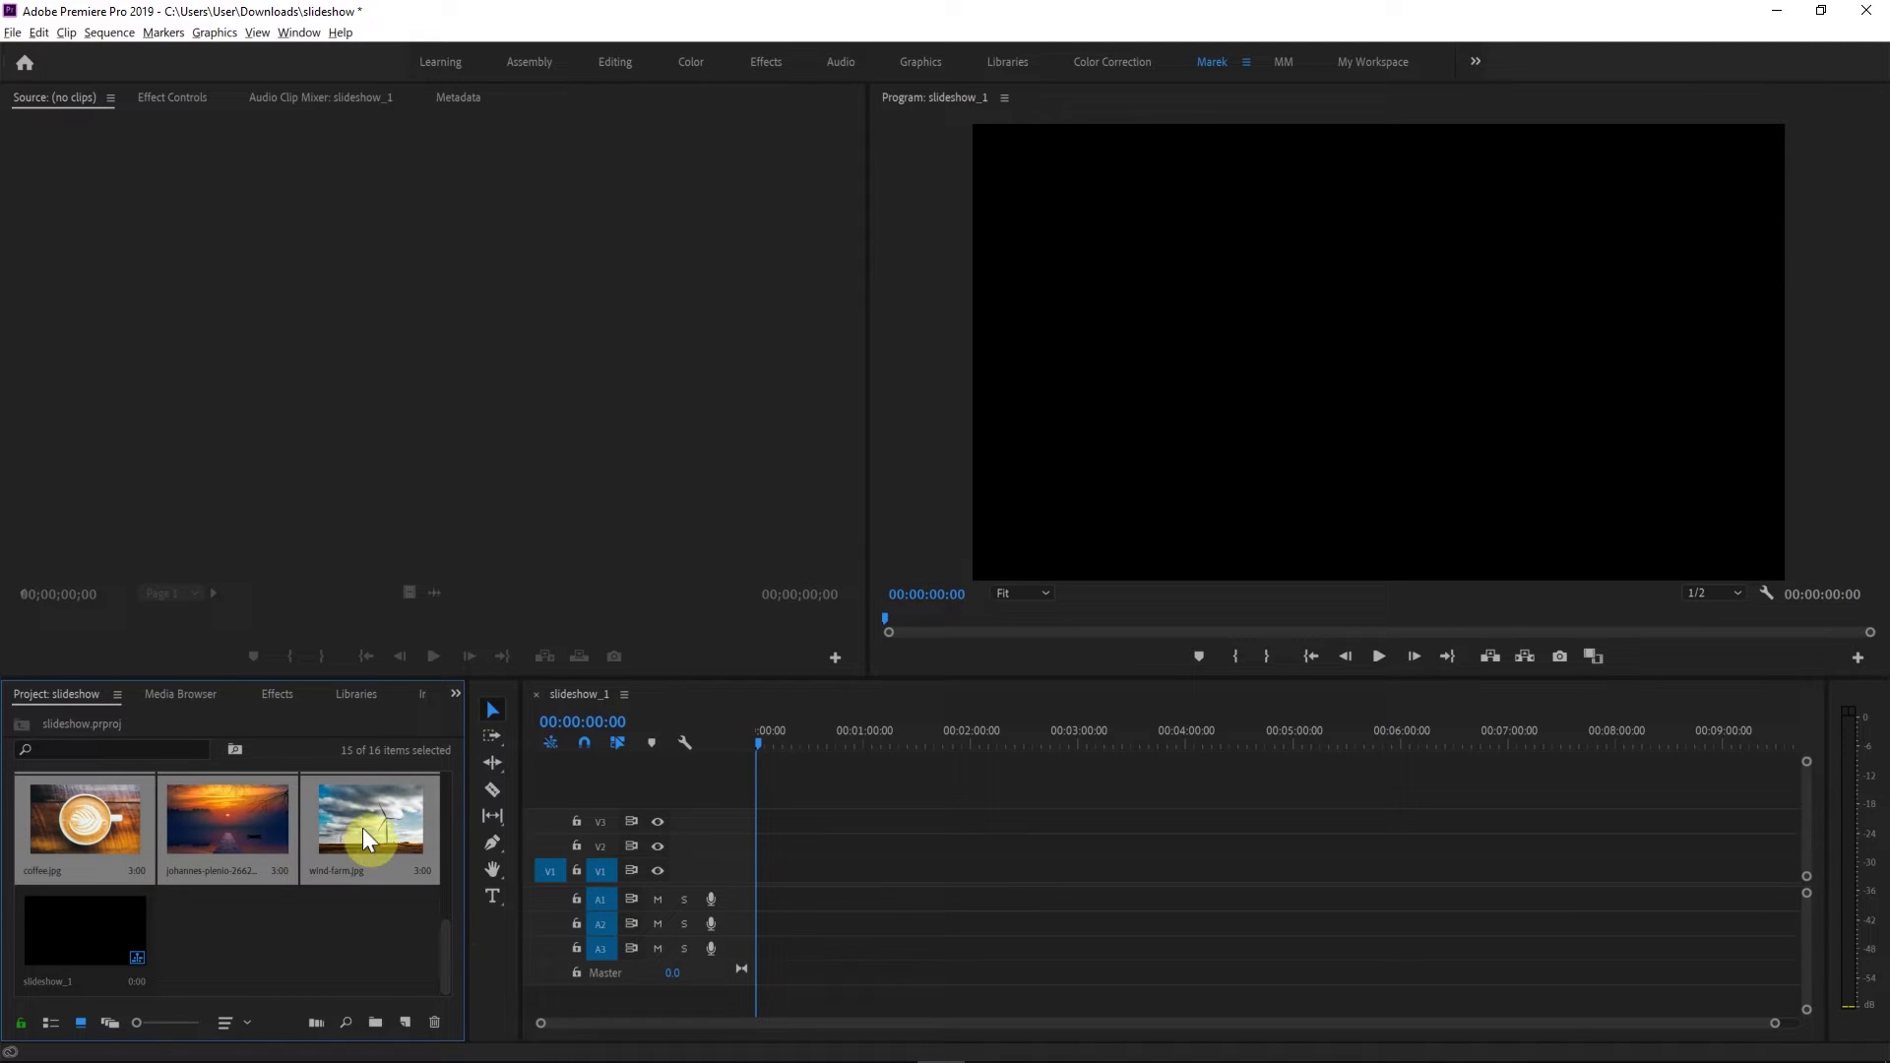
pyautogui.moveTo(365, 813); pyautogui.dragTo(758, 880)
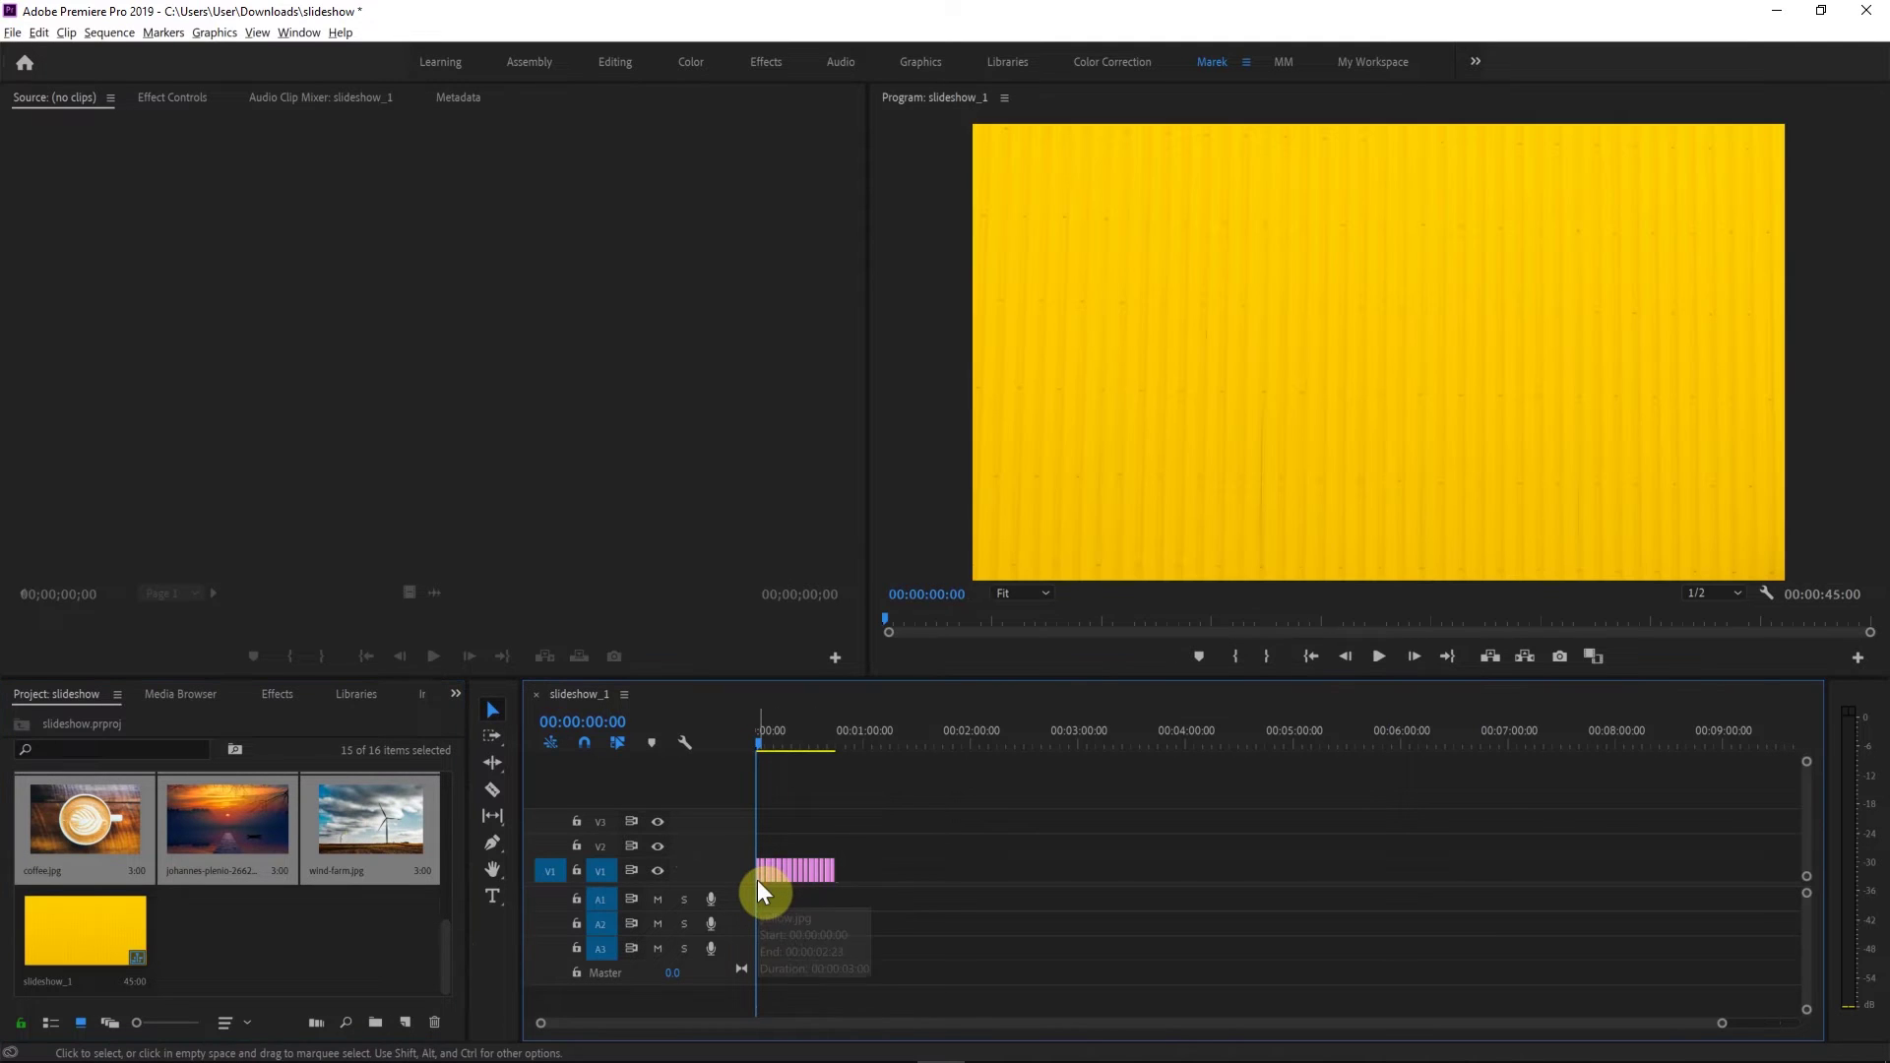
# - Zoom the timeline in on the clips and start playing the slideshow
pyautogui.press('=')
pyautogui.press('=')
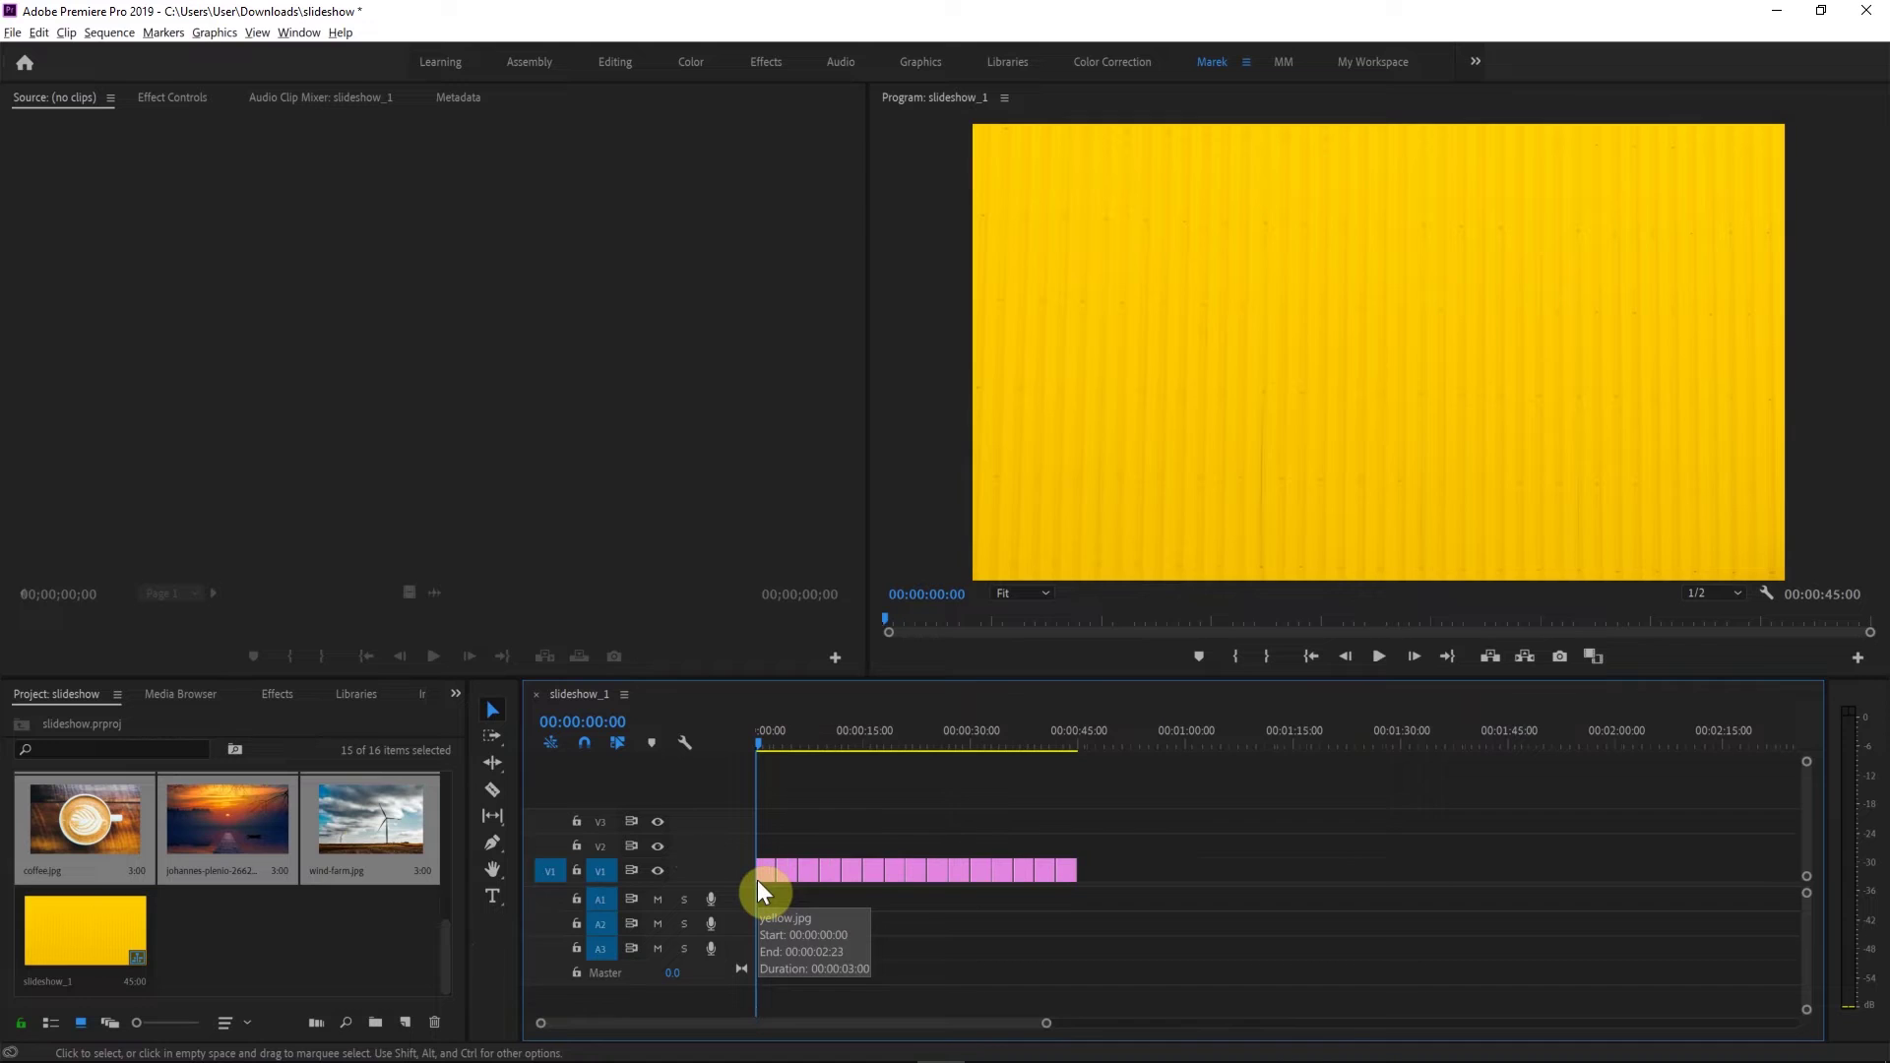
pyautogui.press('=')
pyautogui.press('space')
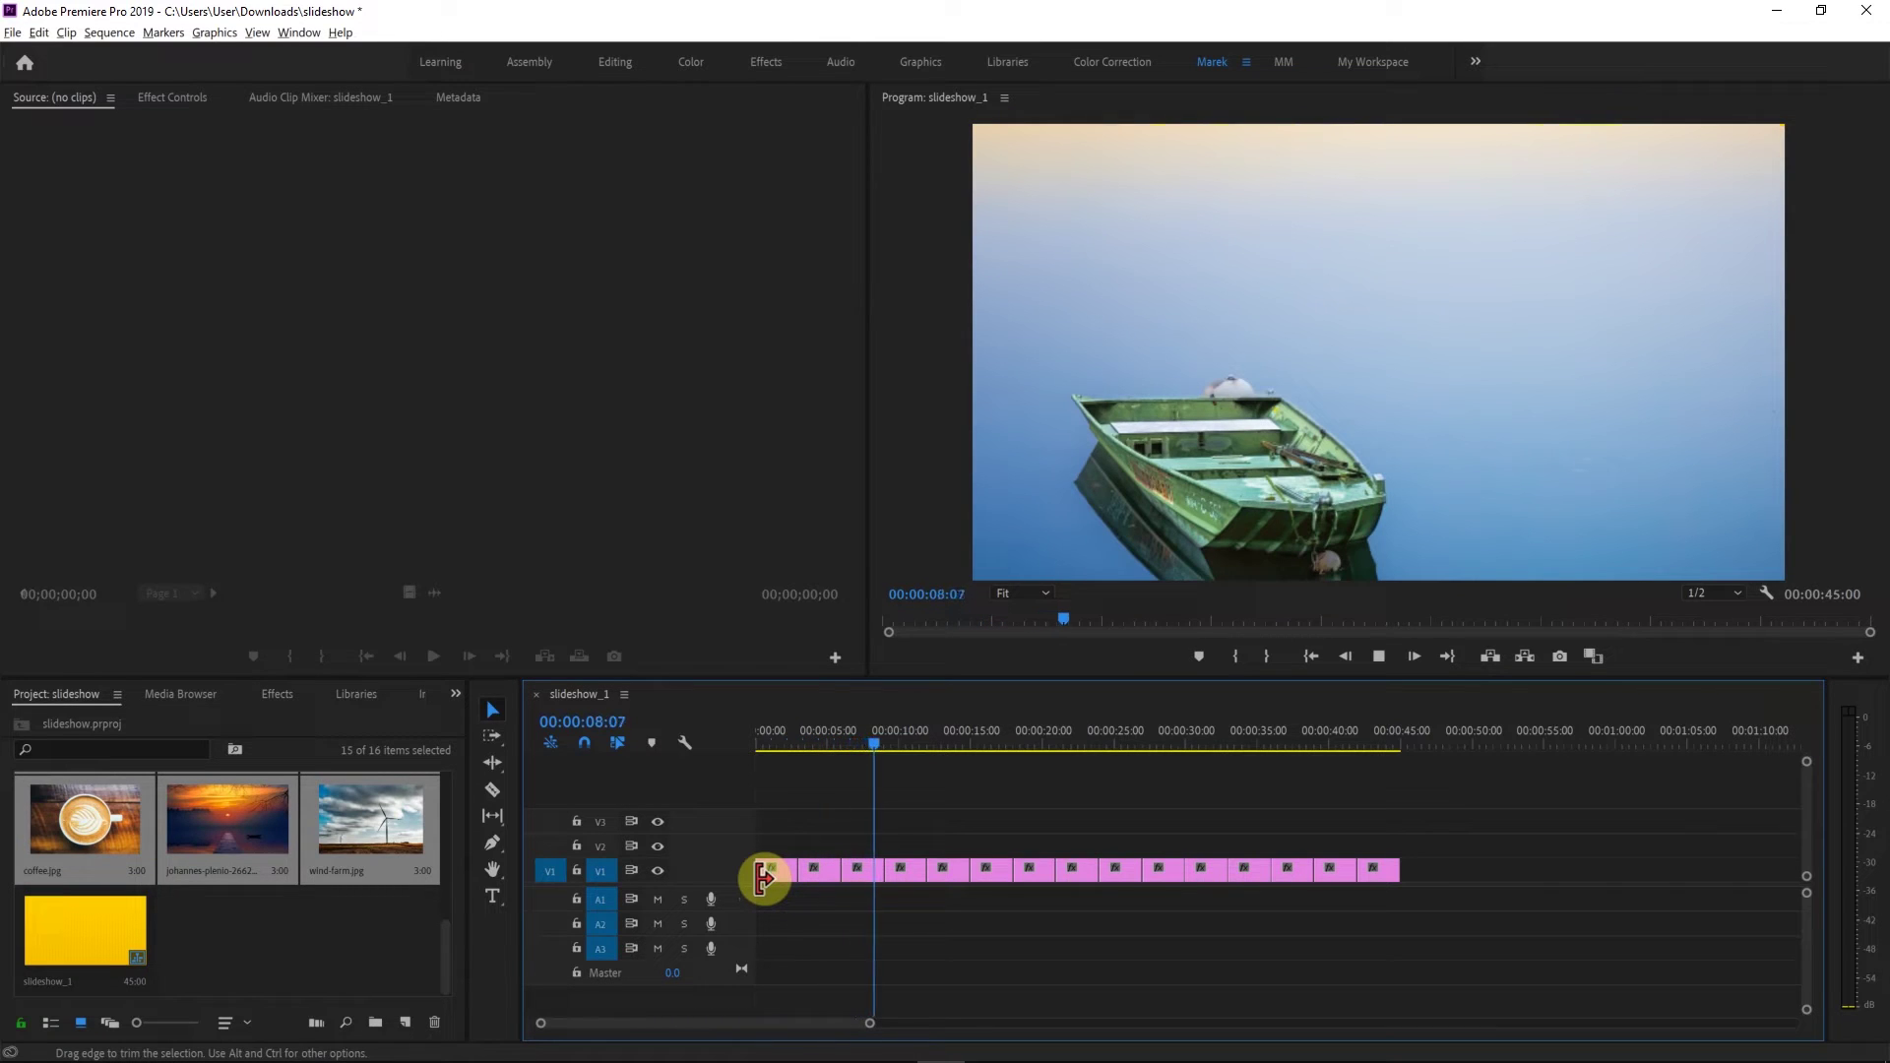
# - Stop playback at 00:00:10:00 on the rail image
pyautogui.press('space')
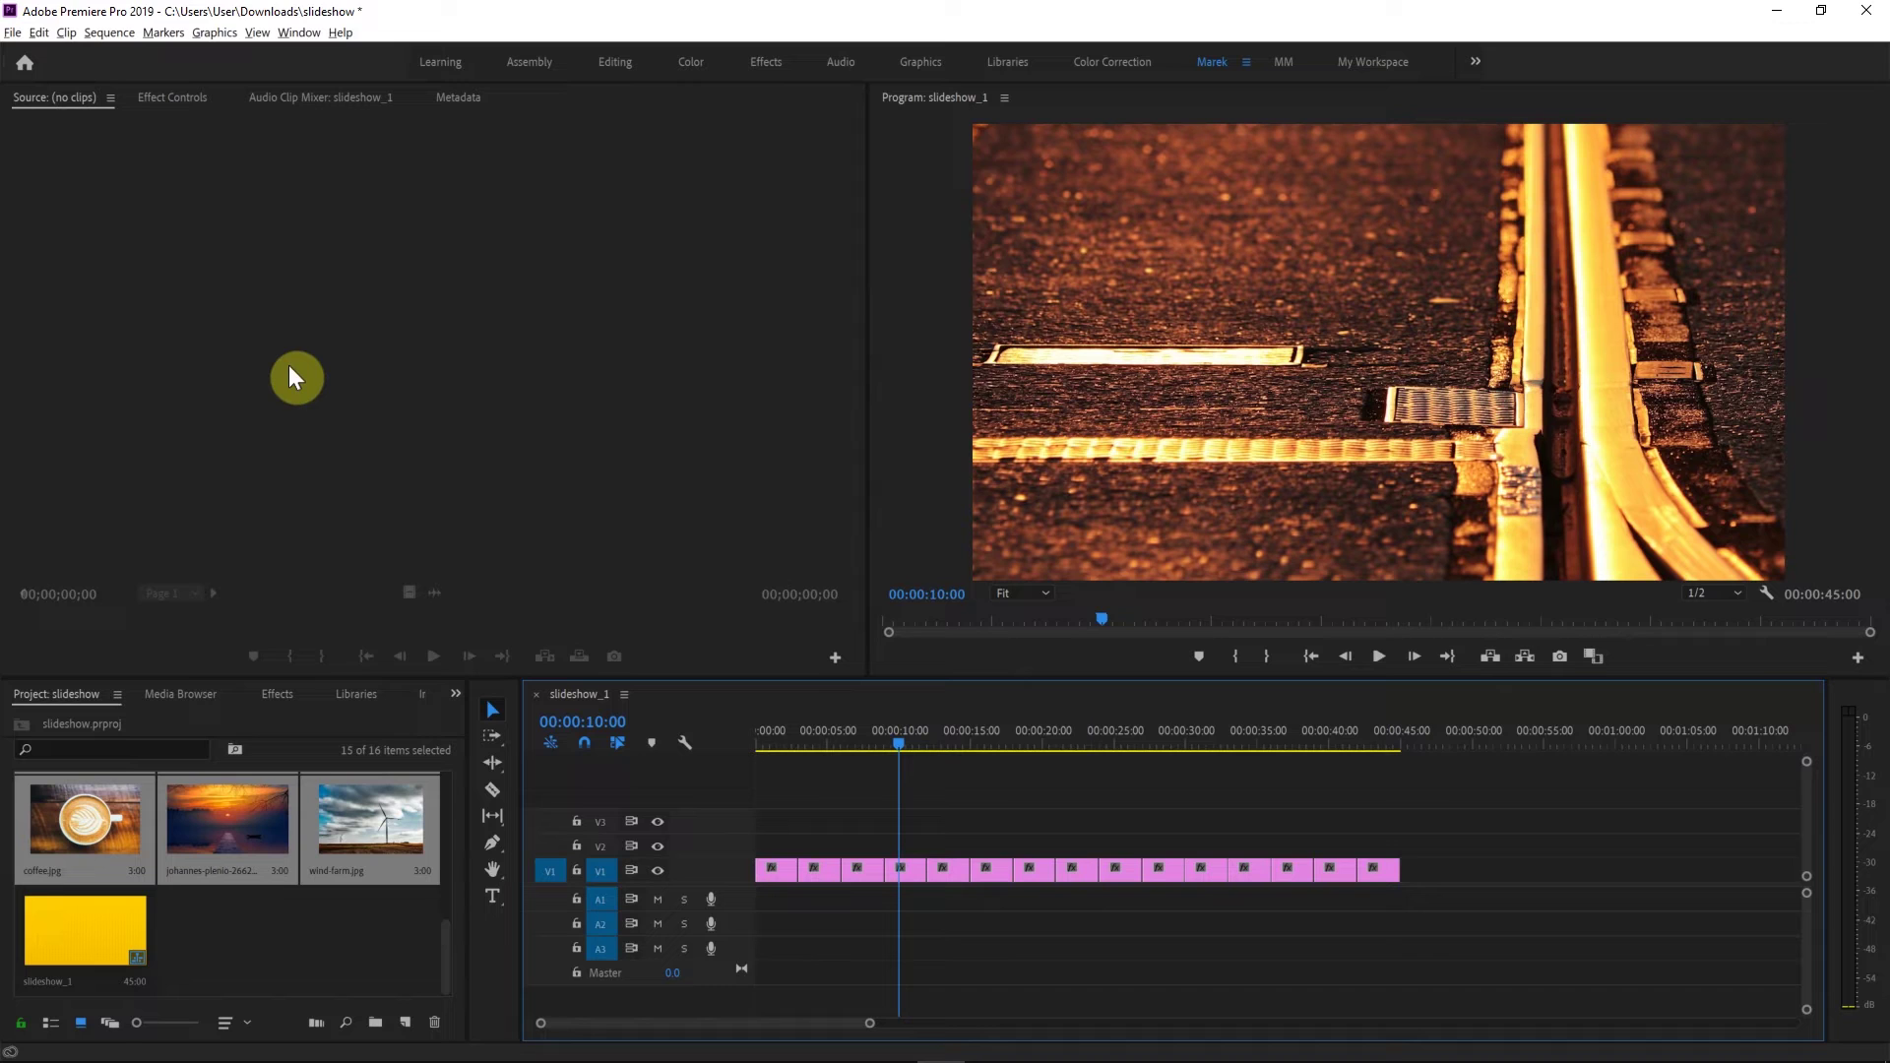
pyautogui.click(41, 28)
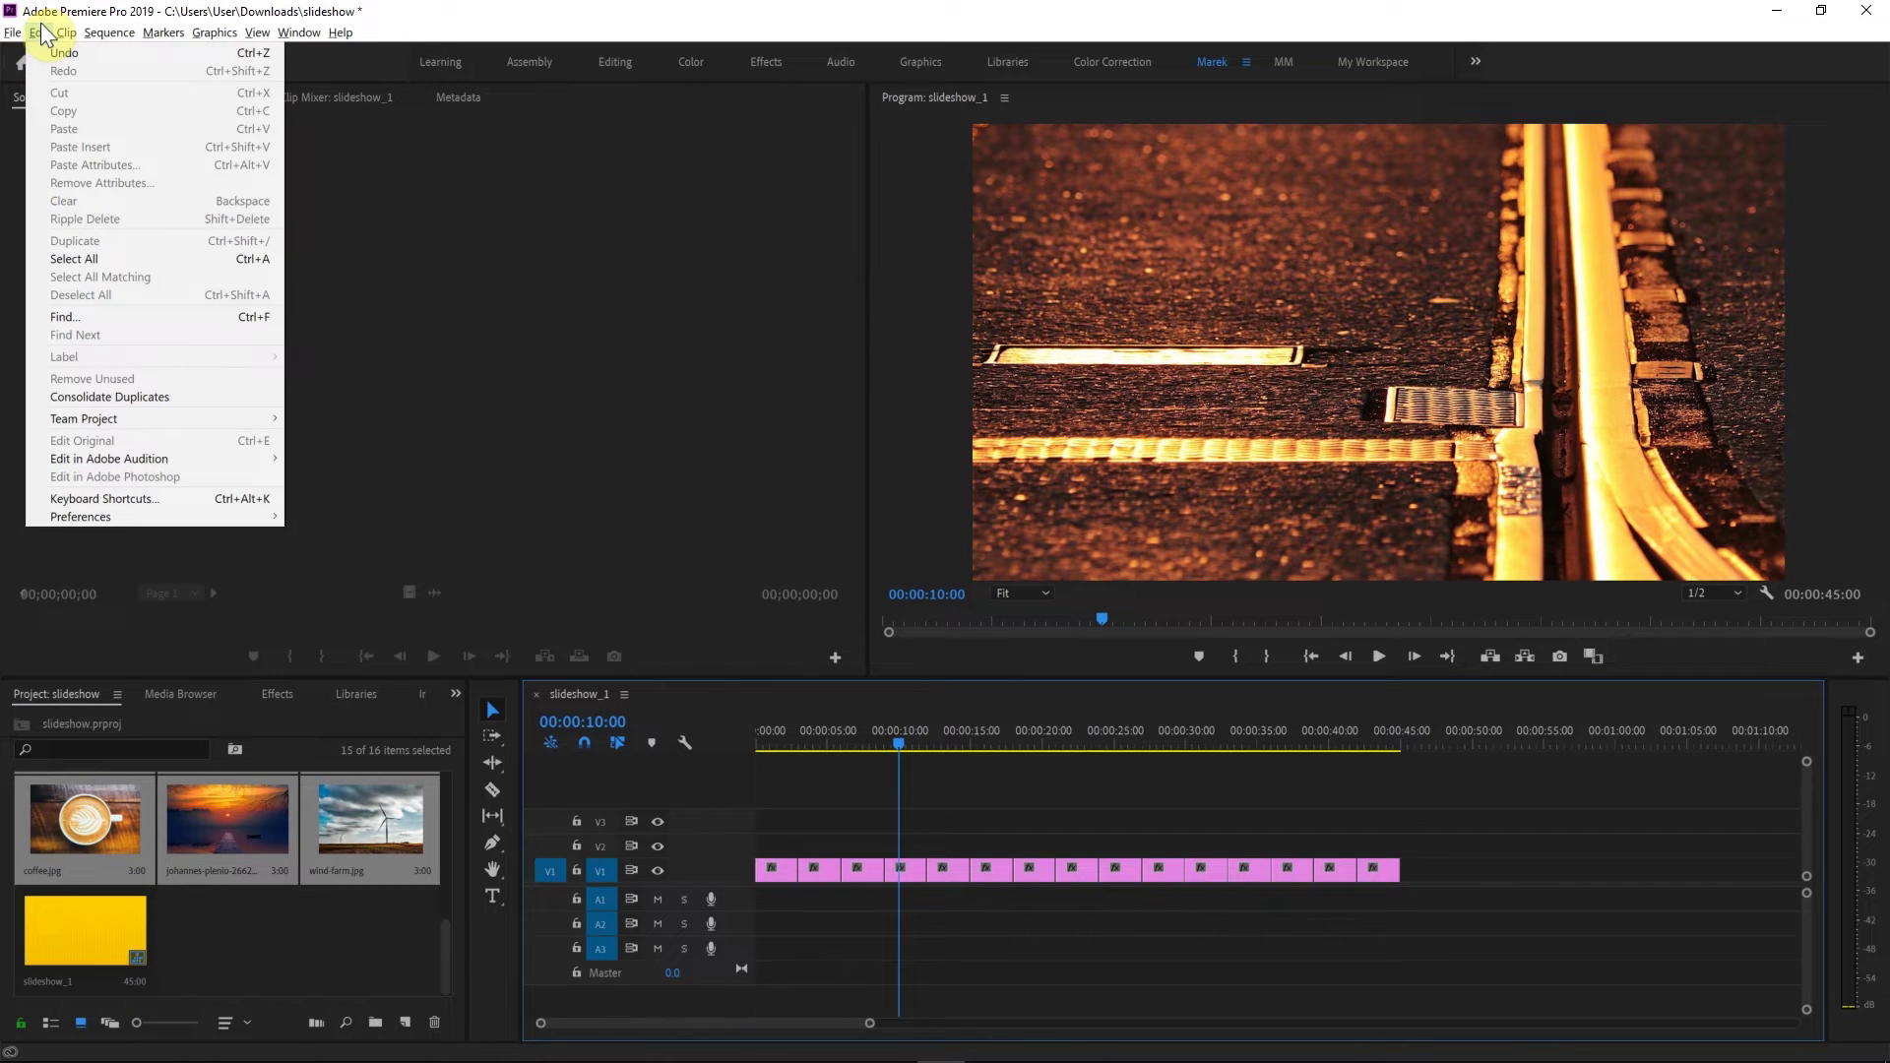
pyautogui.moveTo(259, 510)
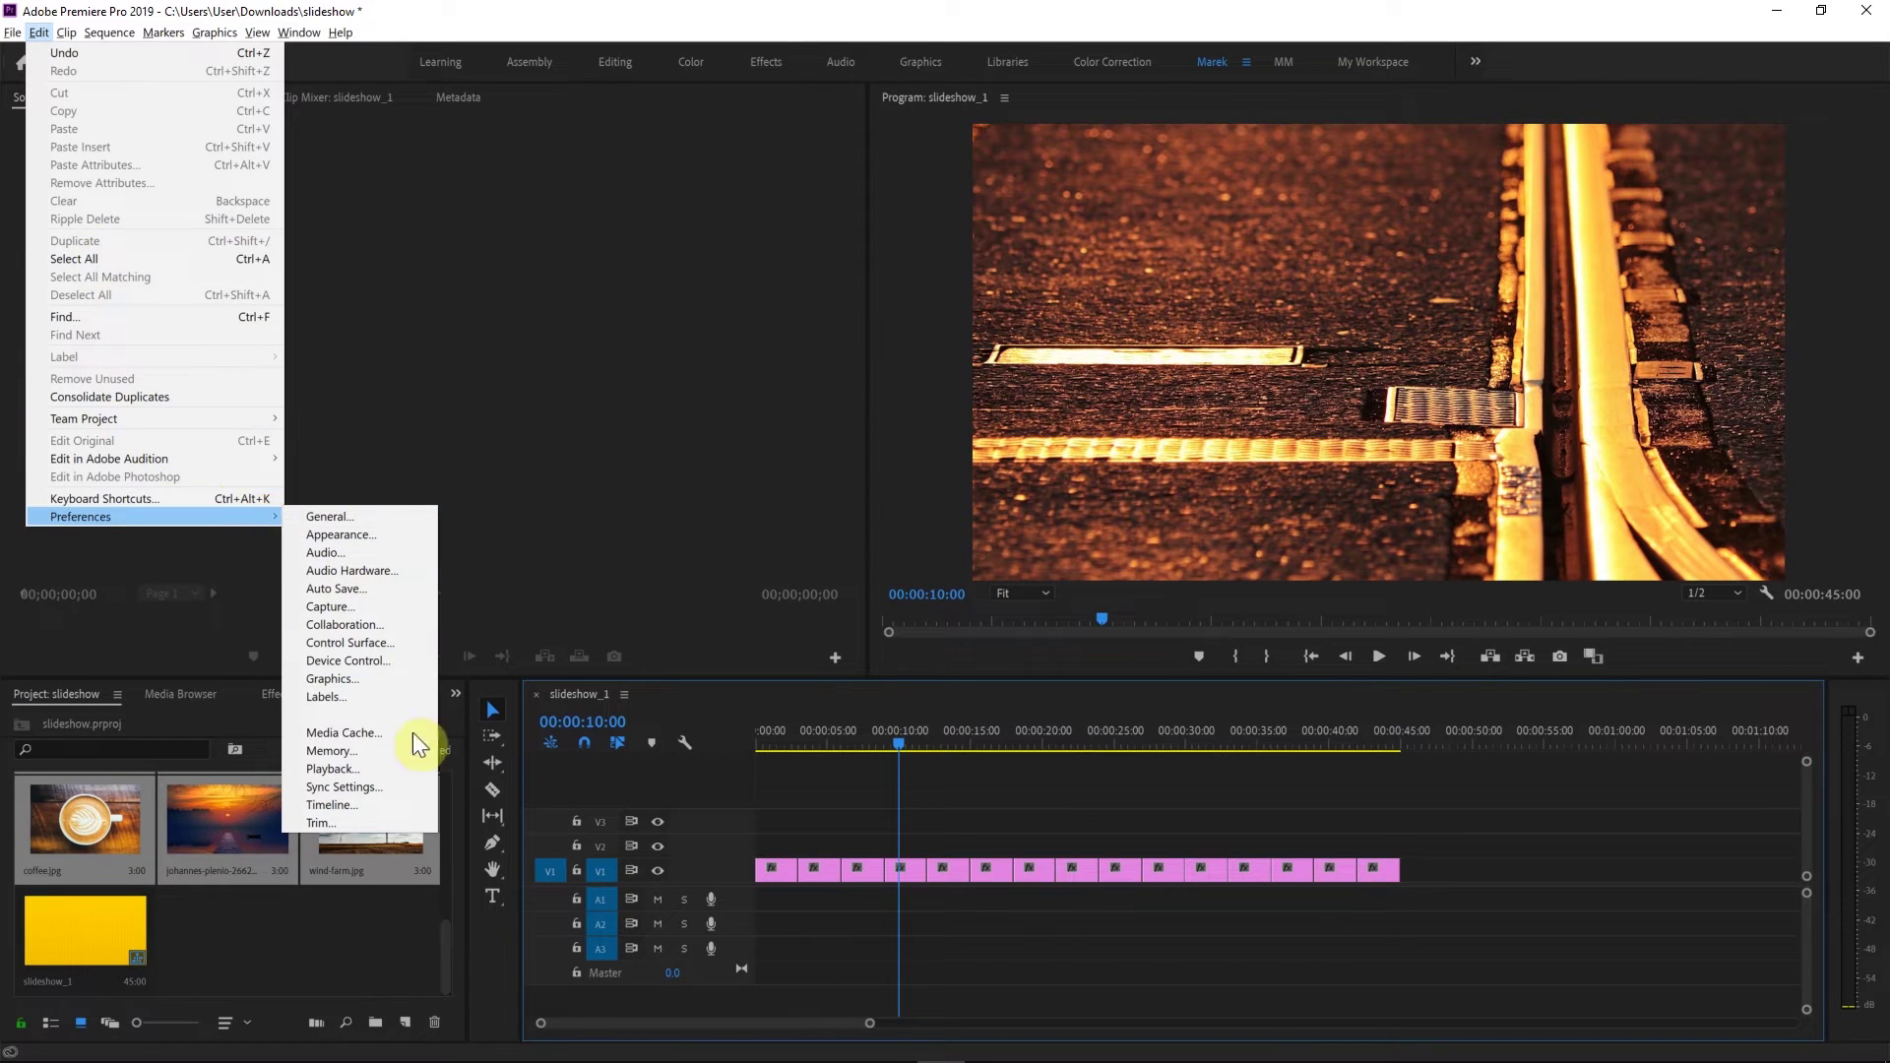
pyautogui.click(359, 769)
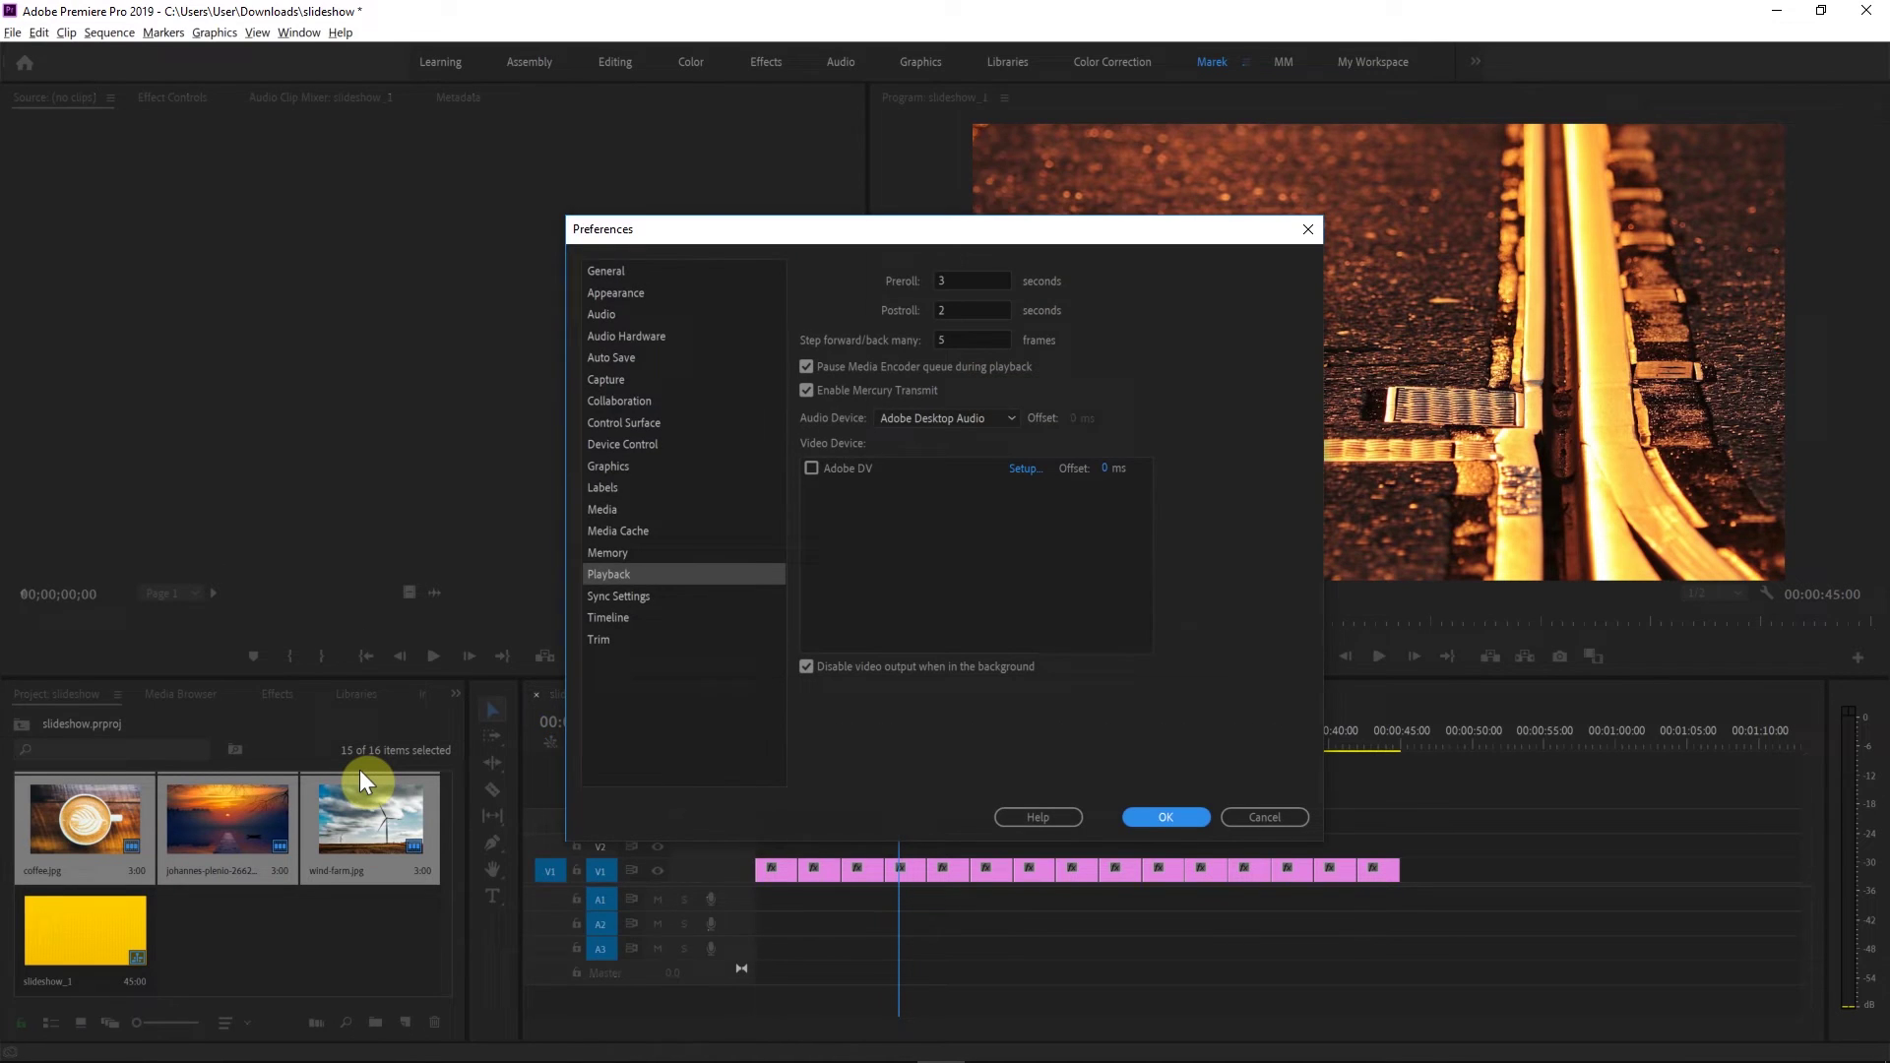
pyautogui.click(610, 618)
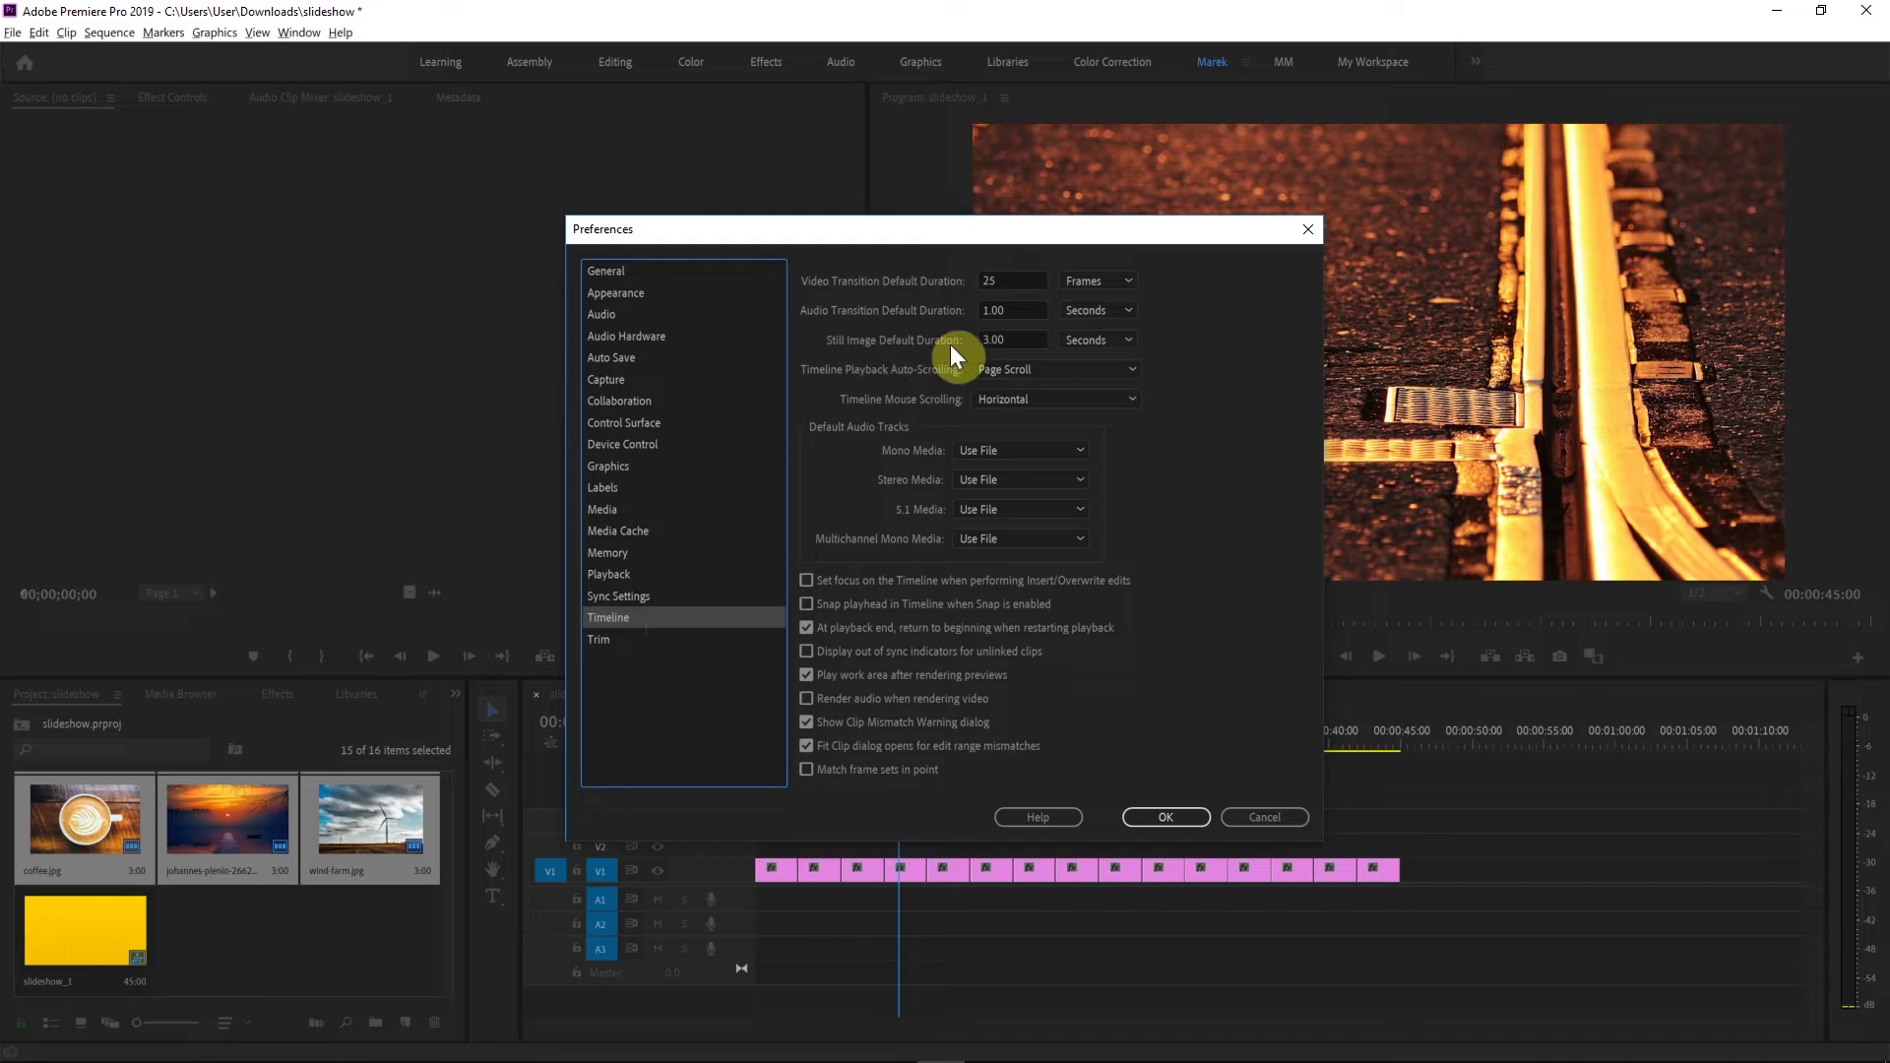
pyautogui.click(1017, 335)
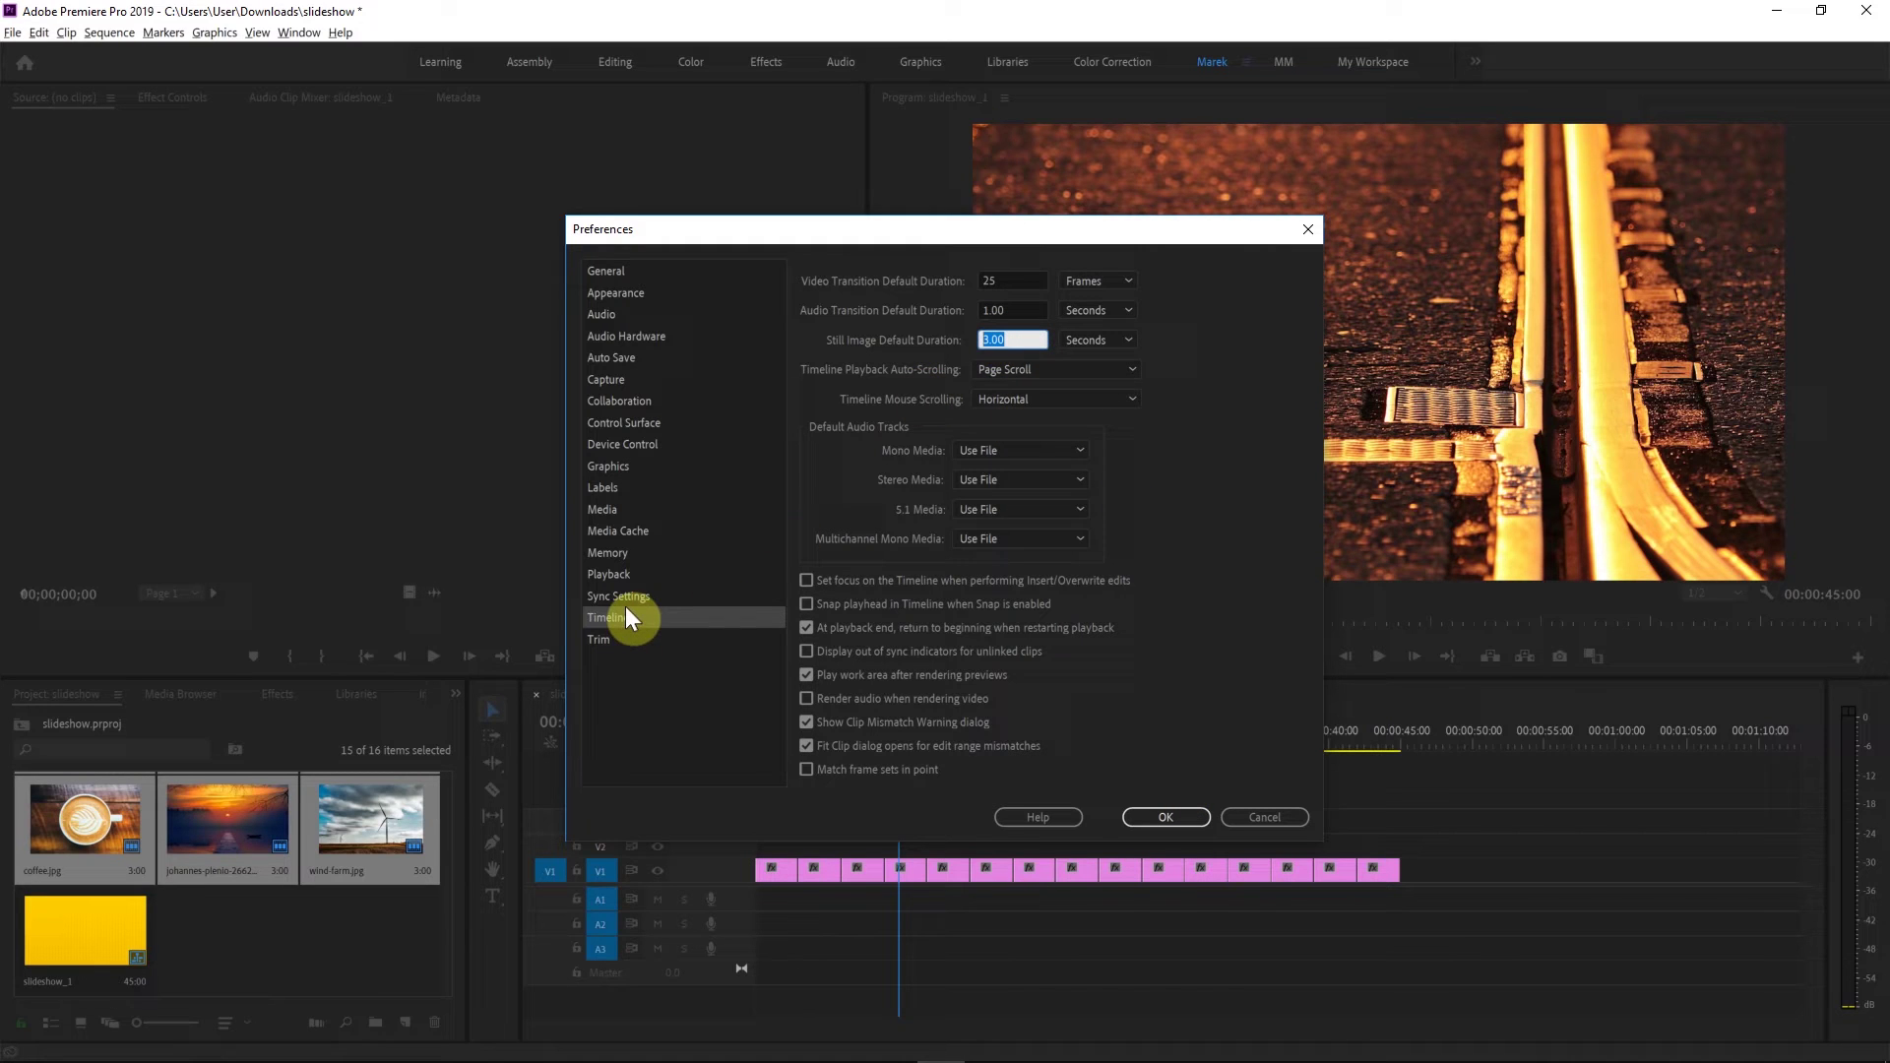
pyautogui.click(1161, 815)
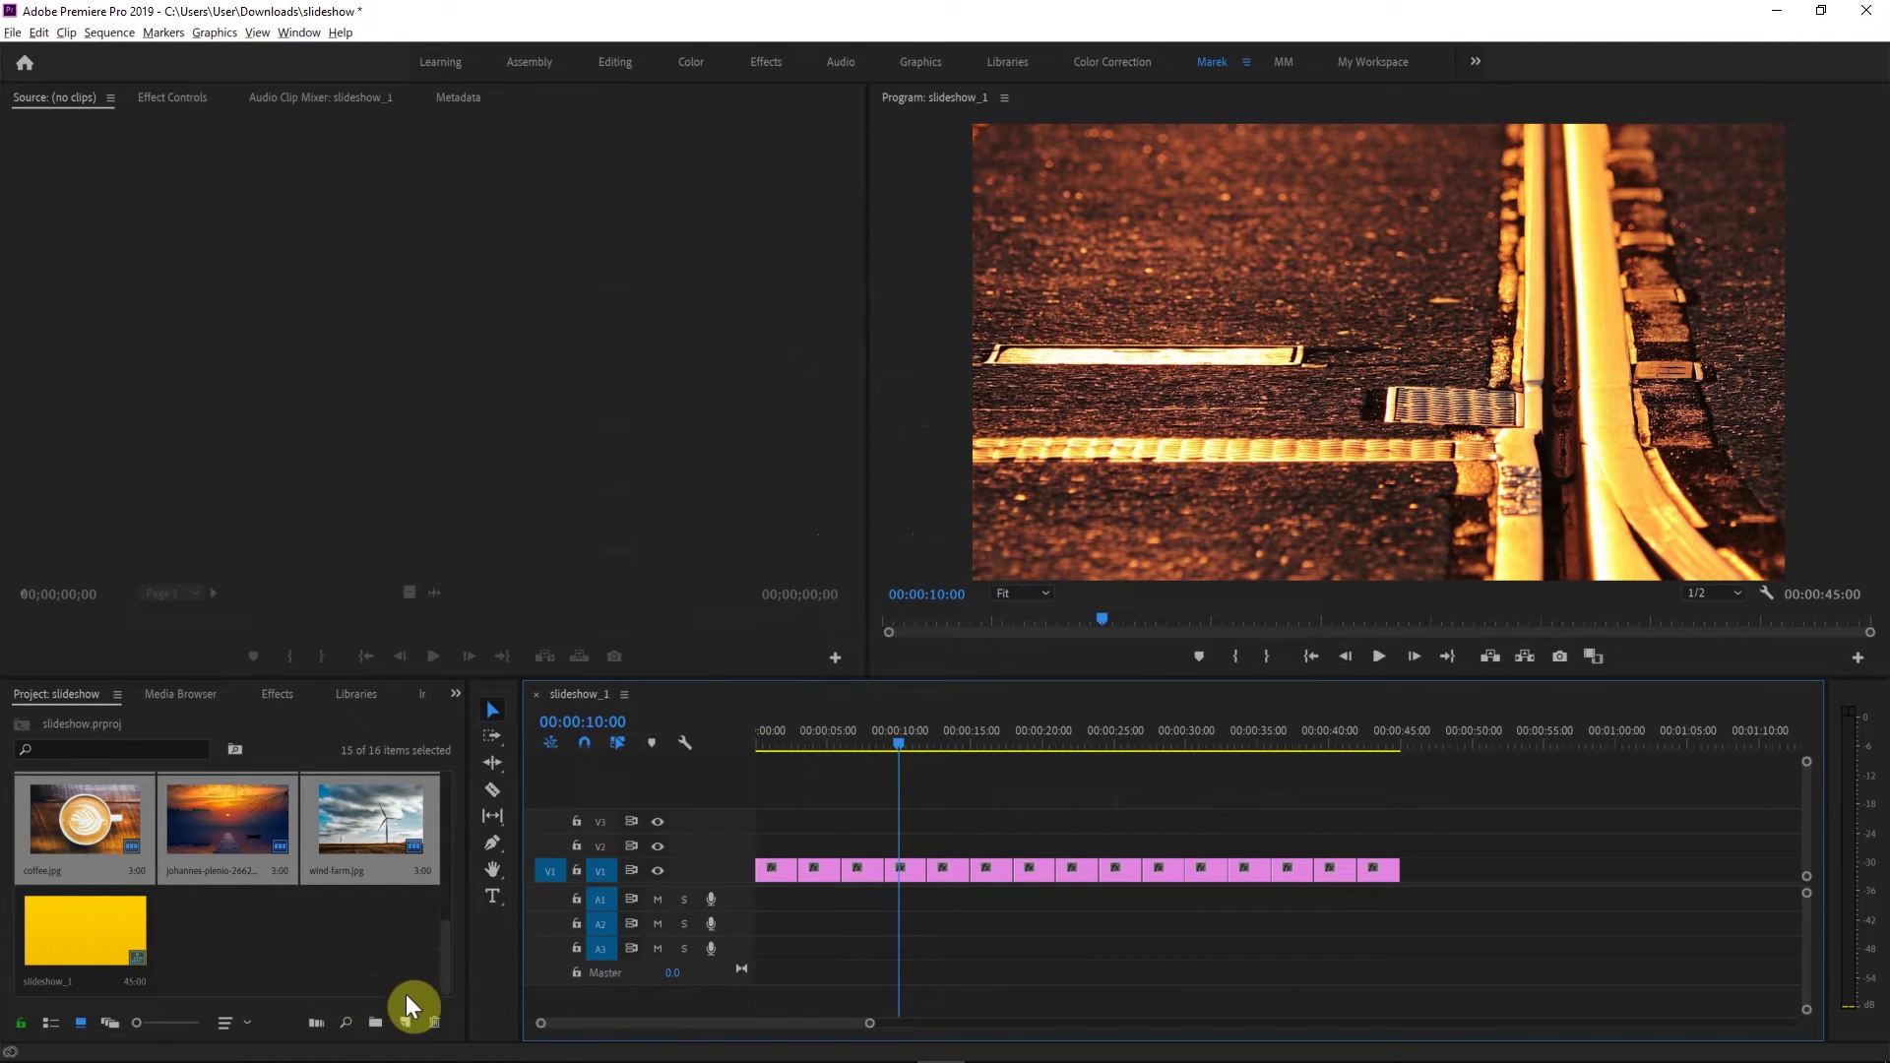
# - Create a DSLR 720p24 sequence named slideshow_2_automate
pyautogui.click(407, 1023)
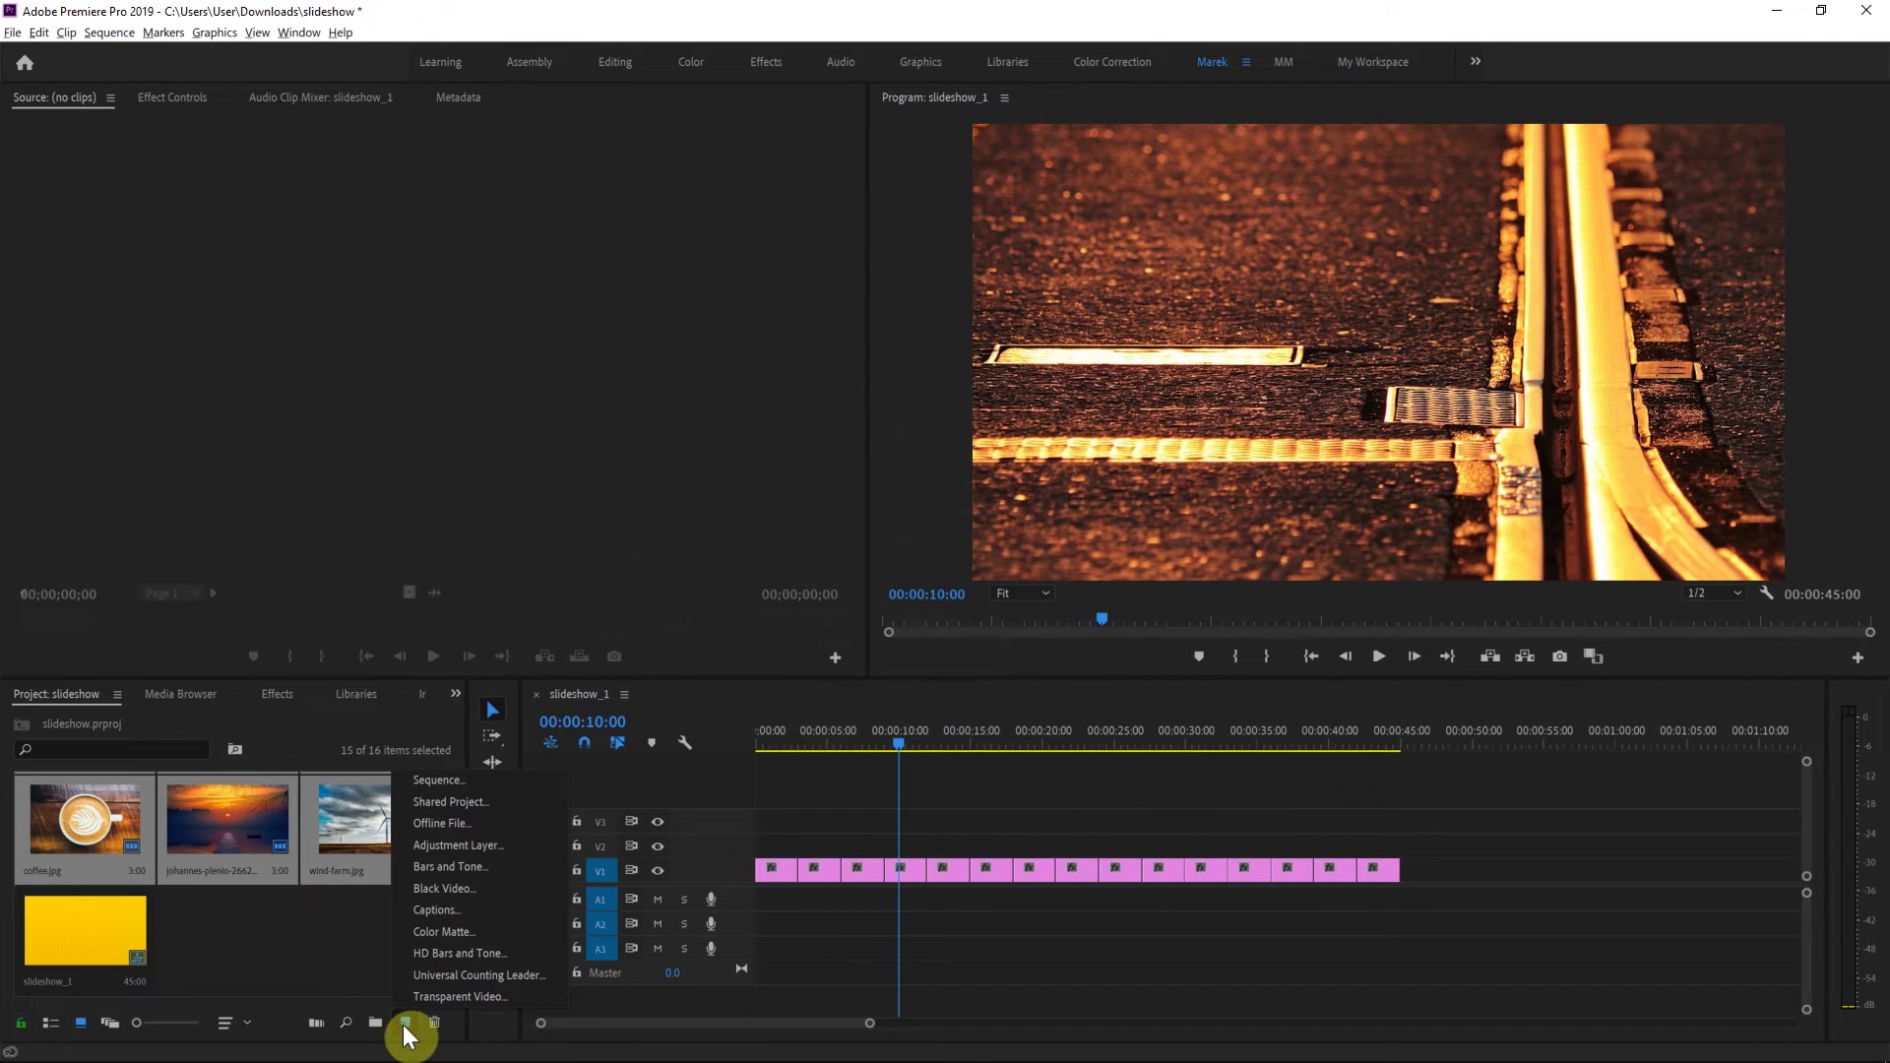
pyautogui.click(465, 780)
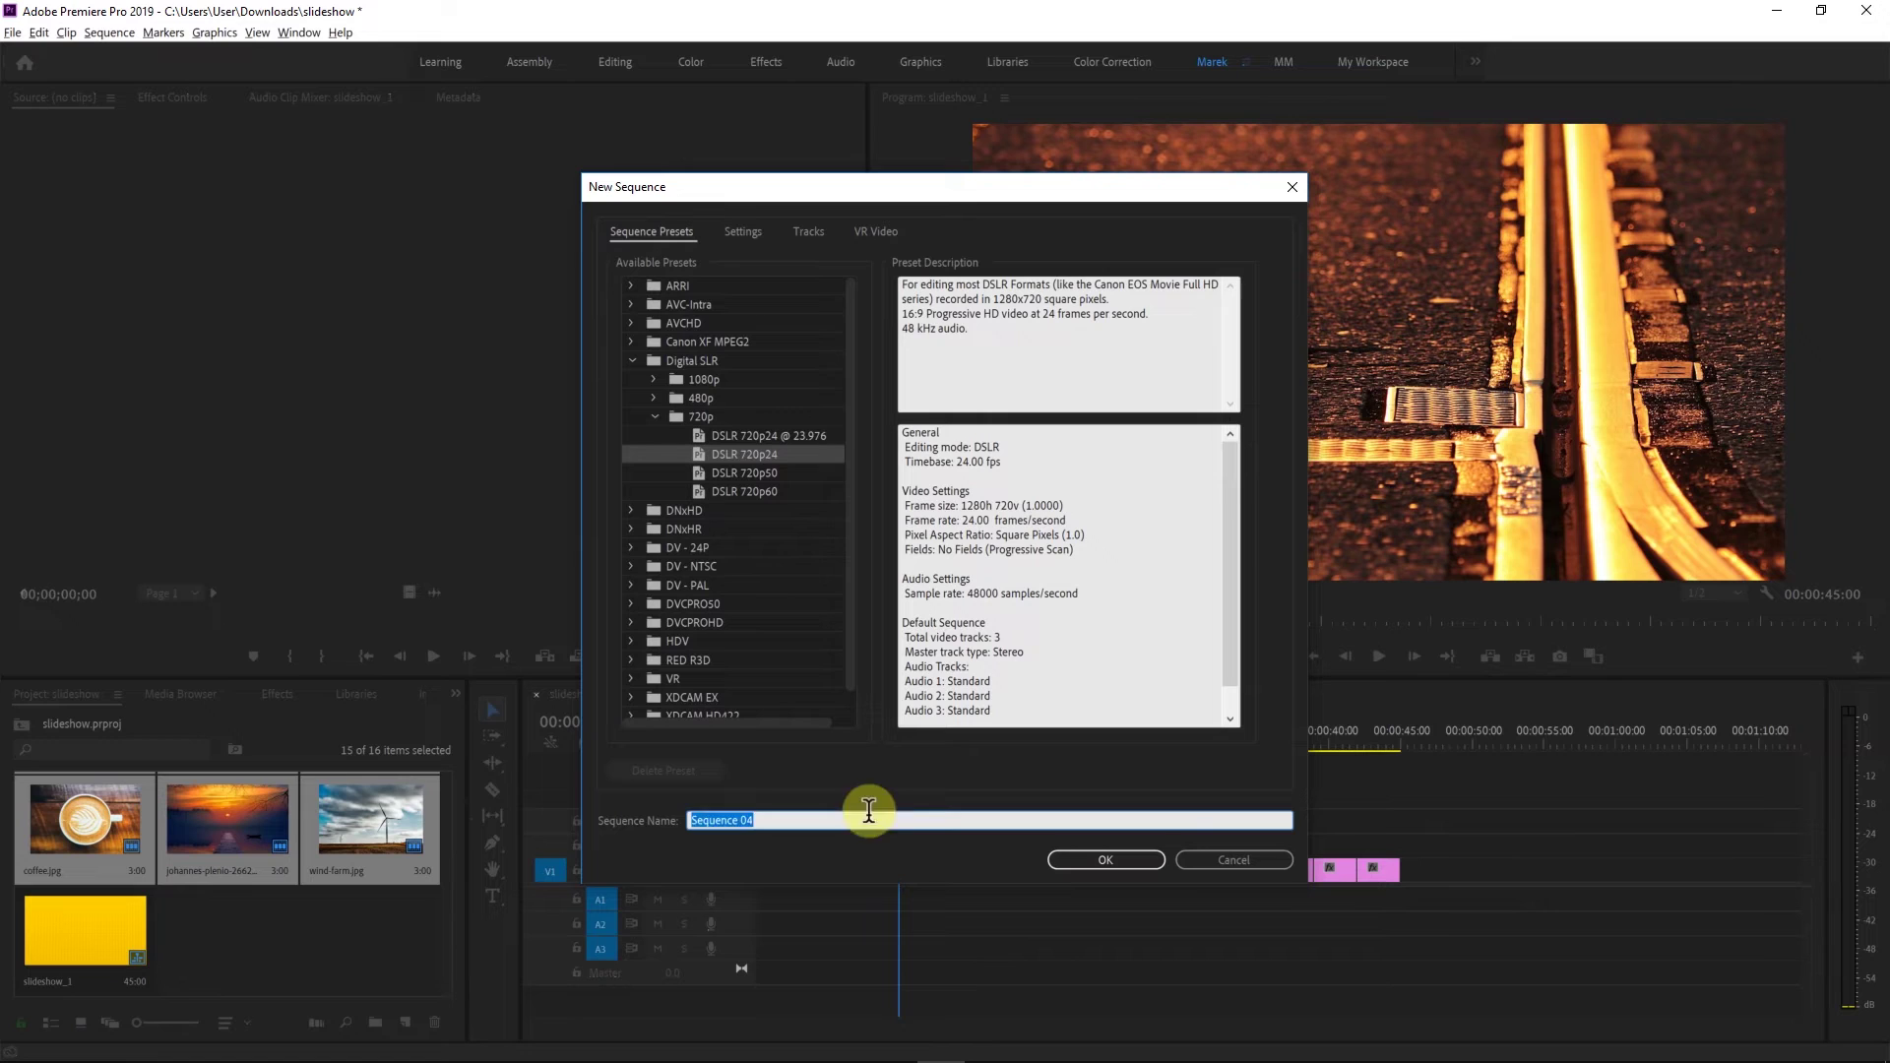
pyautogui.write('slideshow_2_automate')
pyautogui.click(1095, 860)
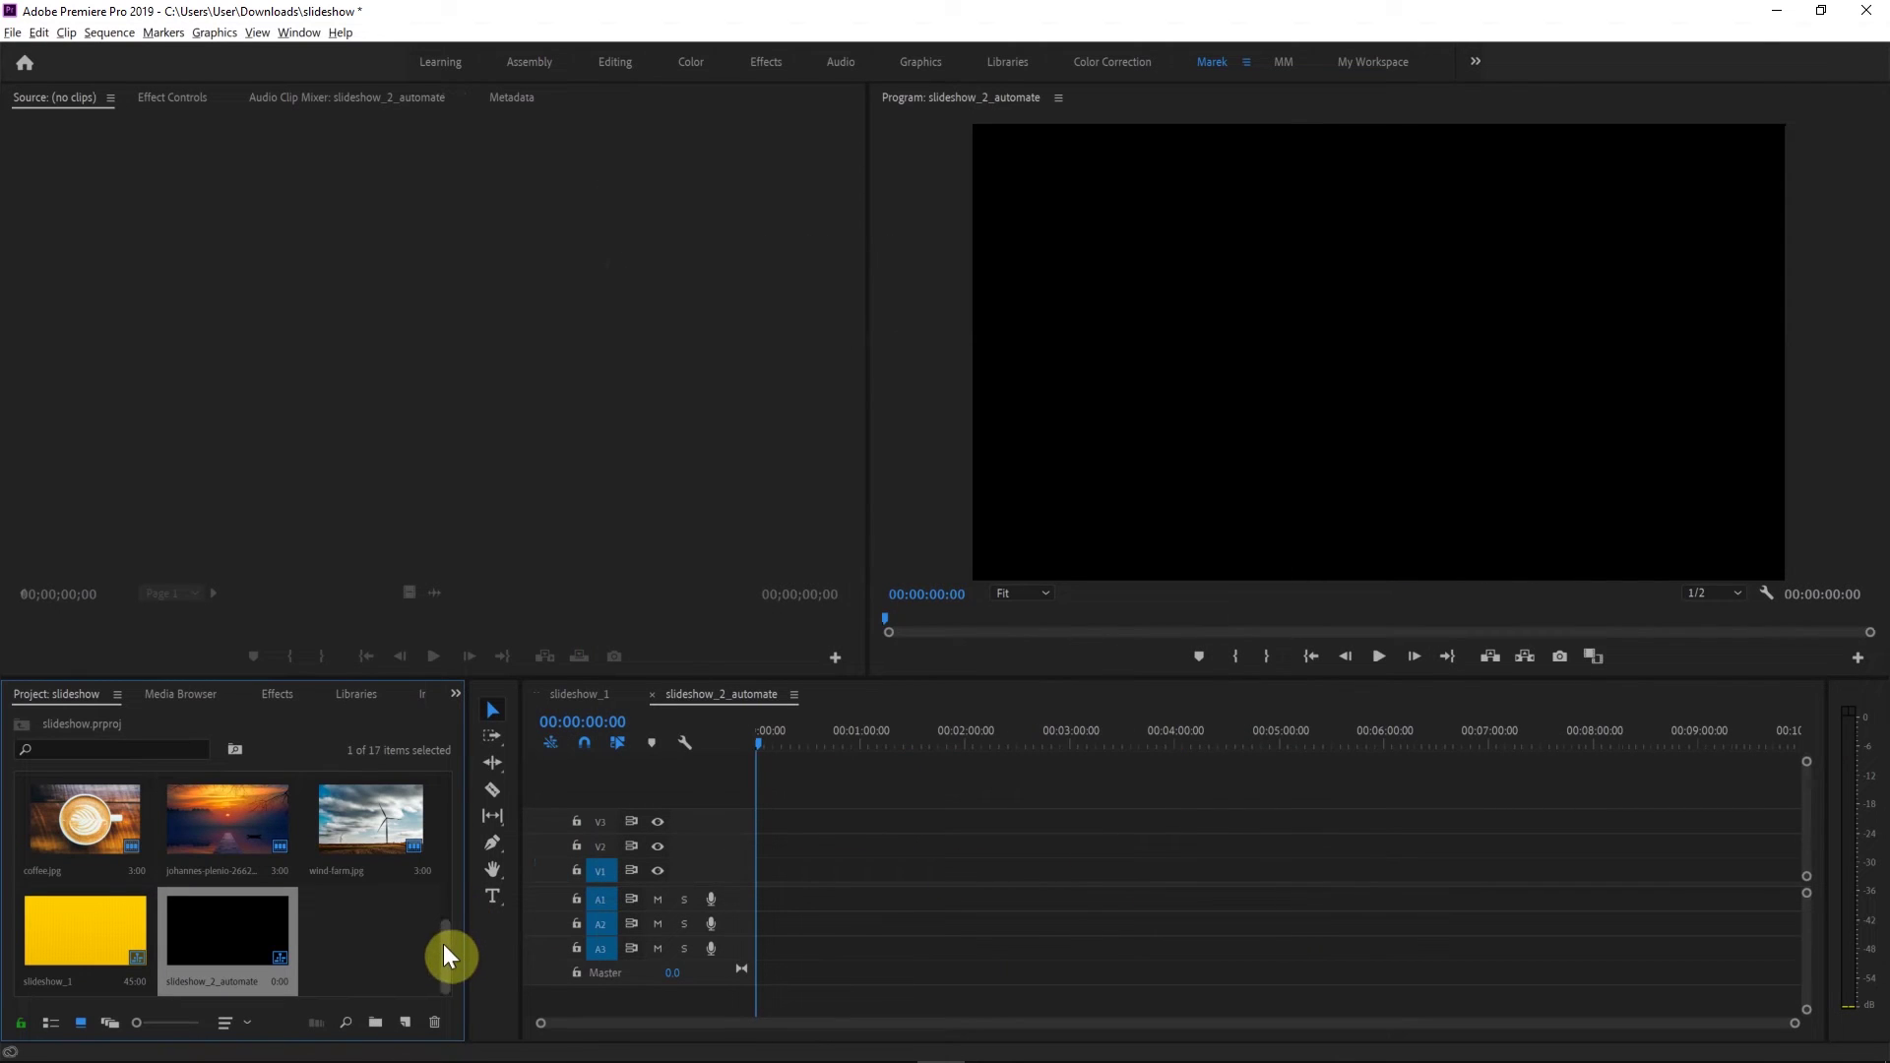
# - Select the fifteen stills from yellow.jpg down to wind-farm.jpg in the Project panel
pyautogui.click(445, 813)
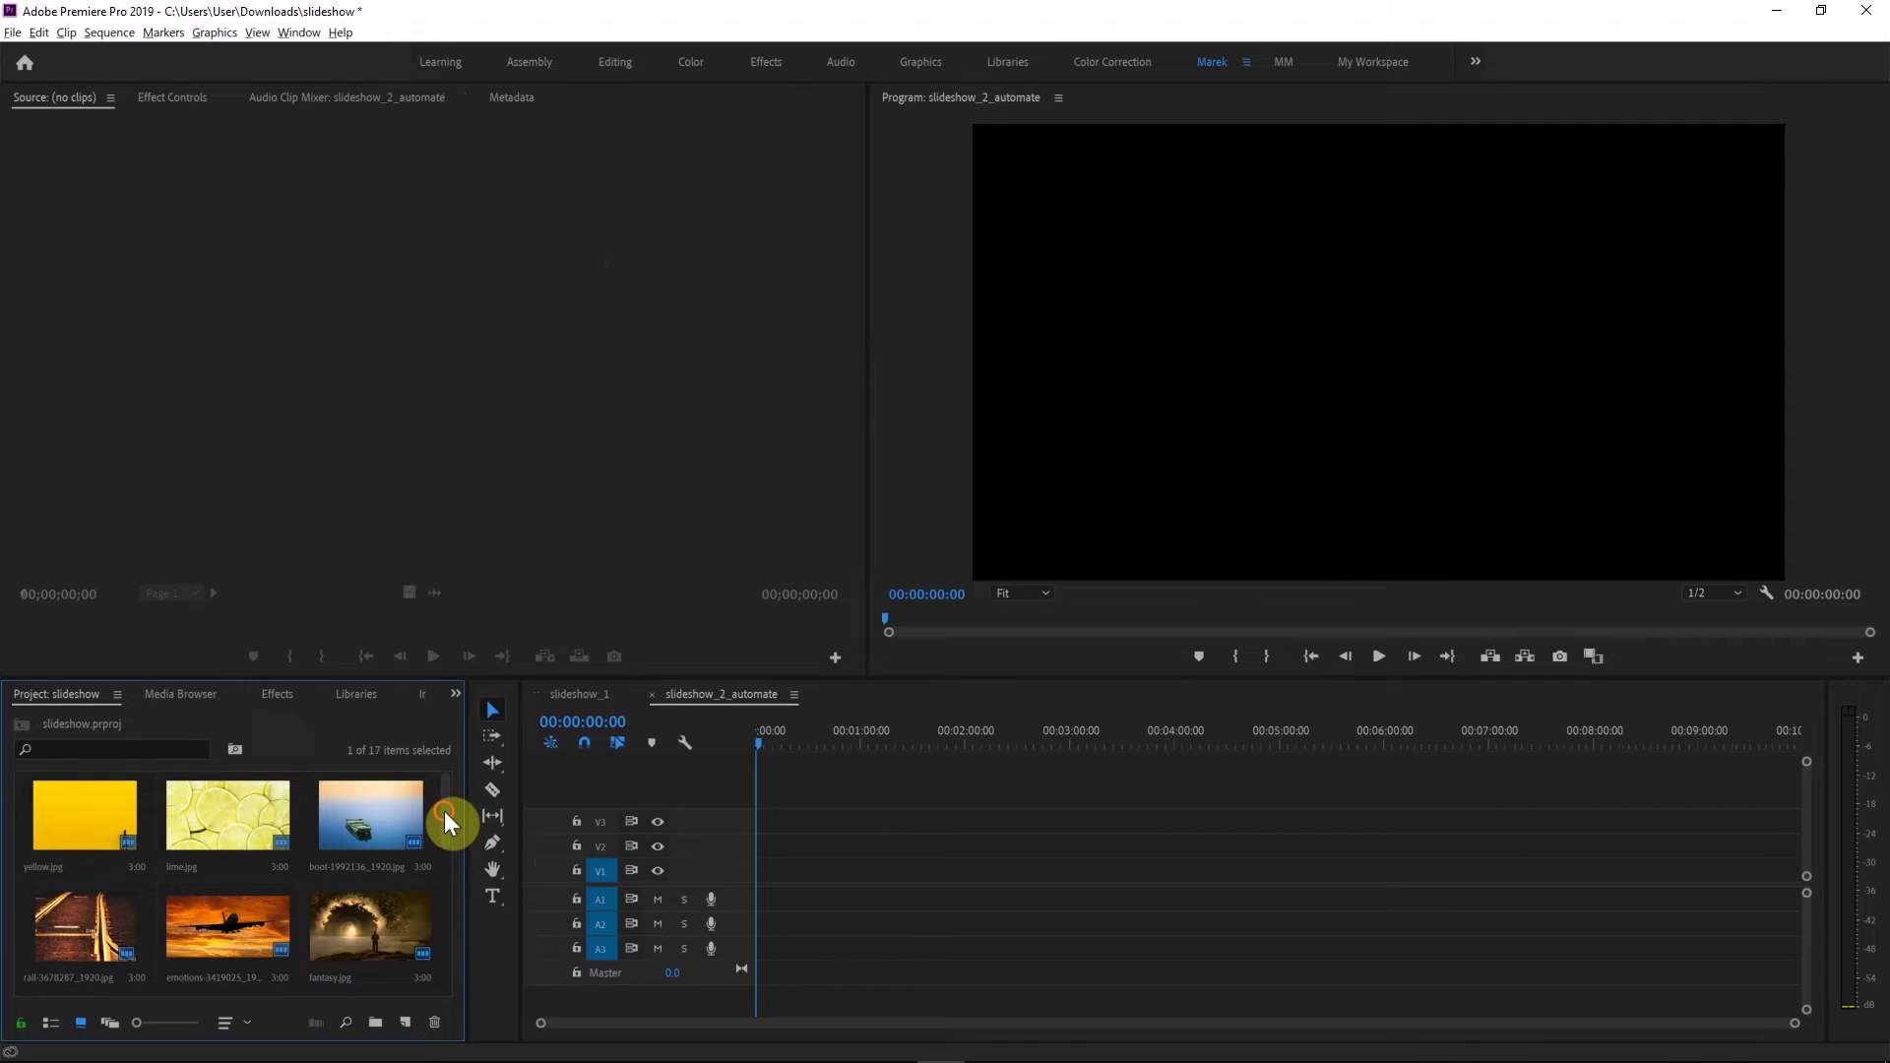
pyautogui.click(69, 821)
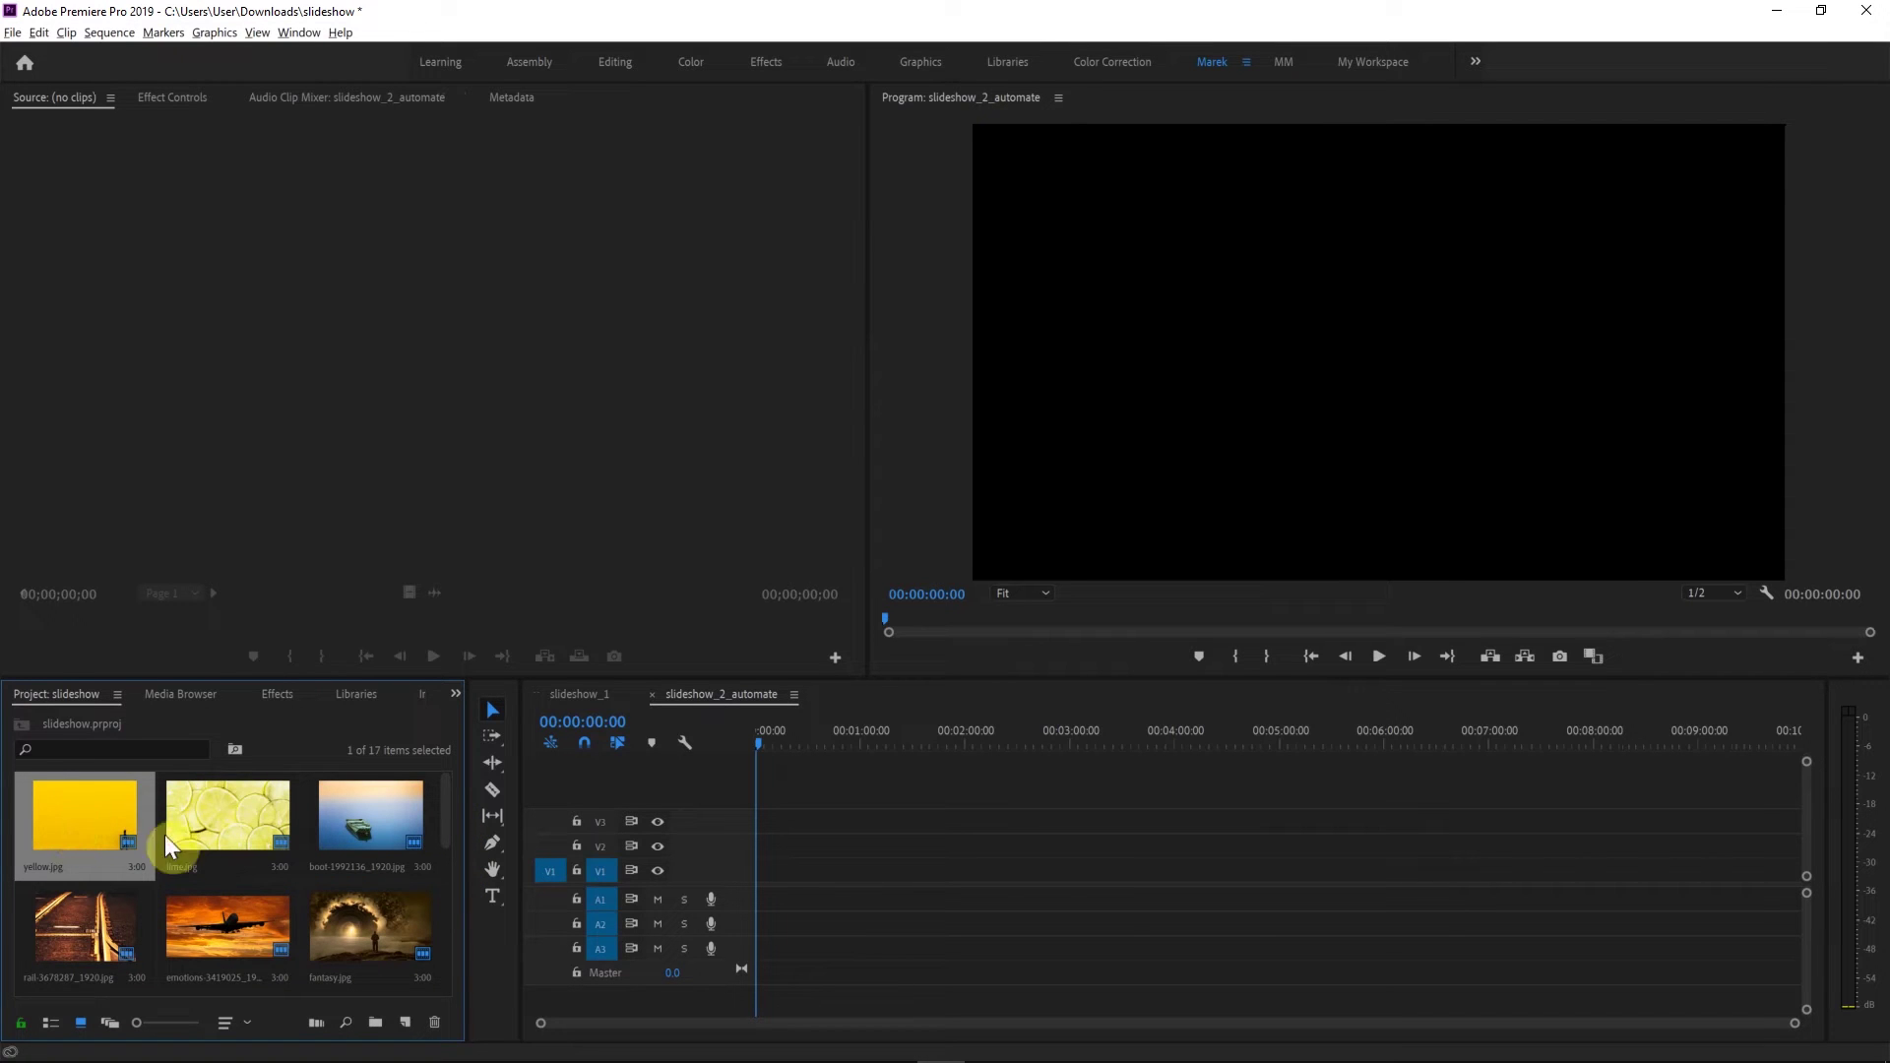
pyautogui.click(446, 962)
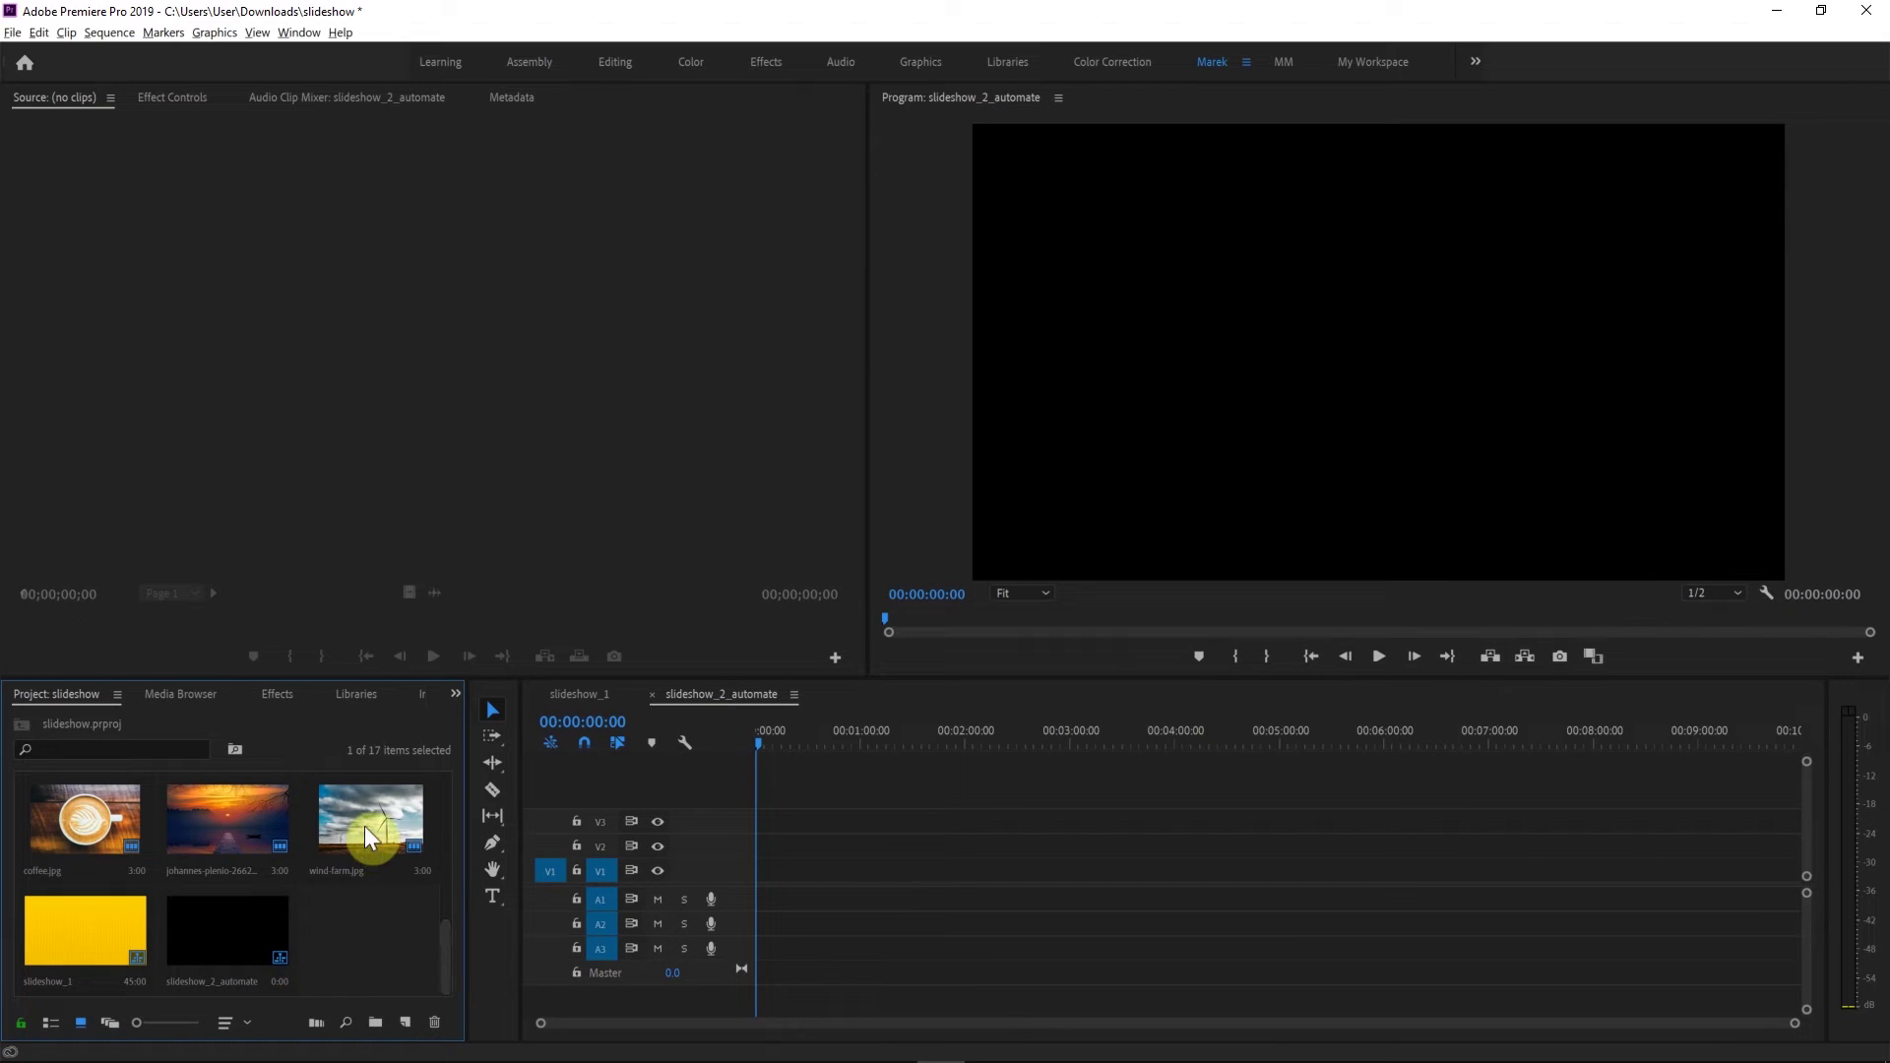
pyautogui.keyDown('shift'); pyautogui.click(366, 830); pyautogui.keyUp('shift')
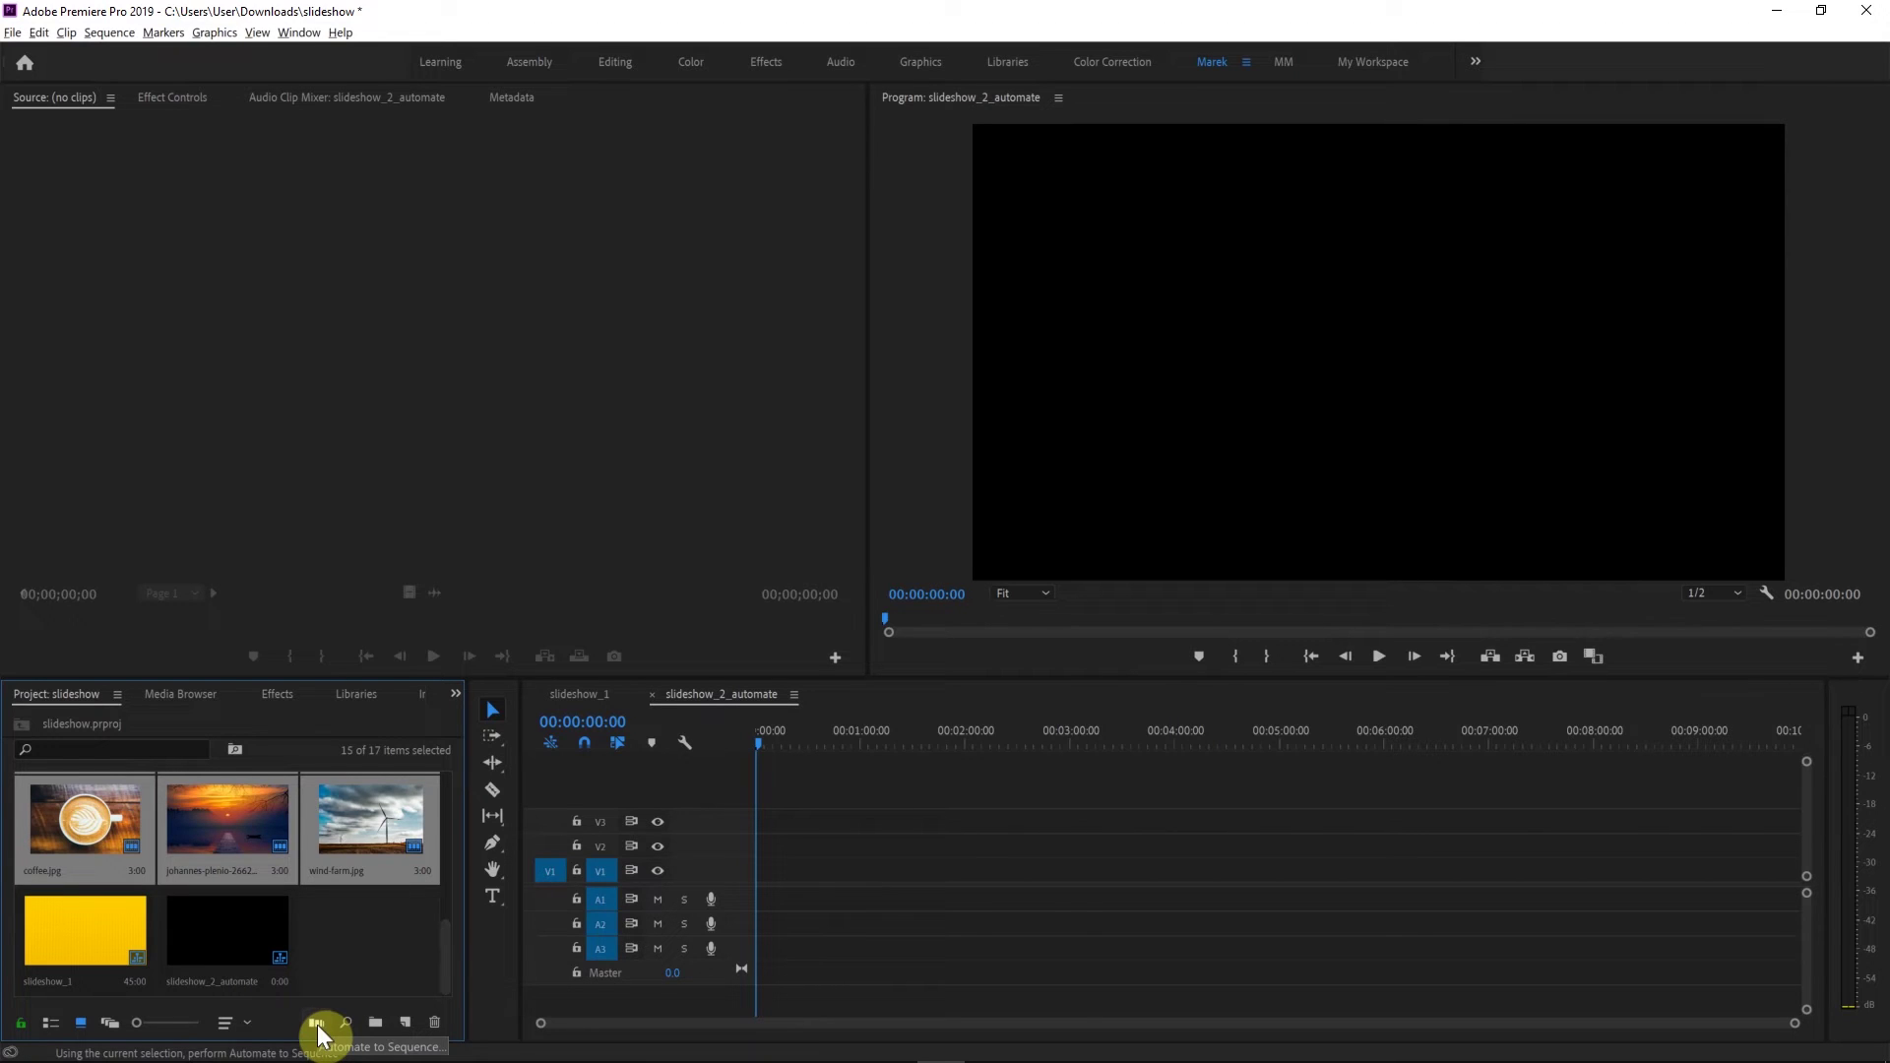
# - Automate the stills to slideshow_2_automate: Selection Order, 24-frame overlap, 72 frames per still, default transitions
pyautogui.moveTo(347, 822); pyautogui.dragTo(316, 1024)
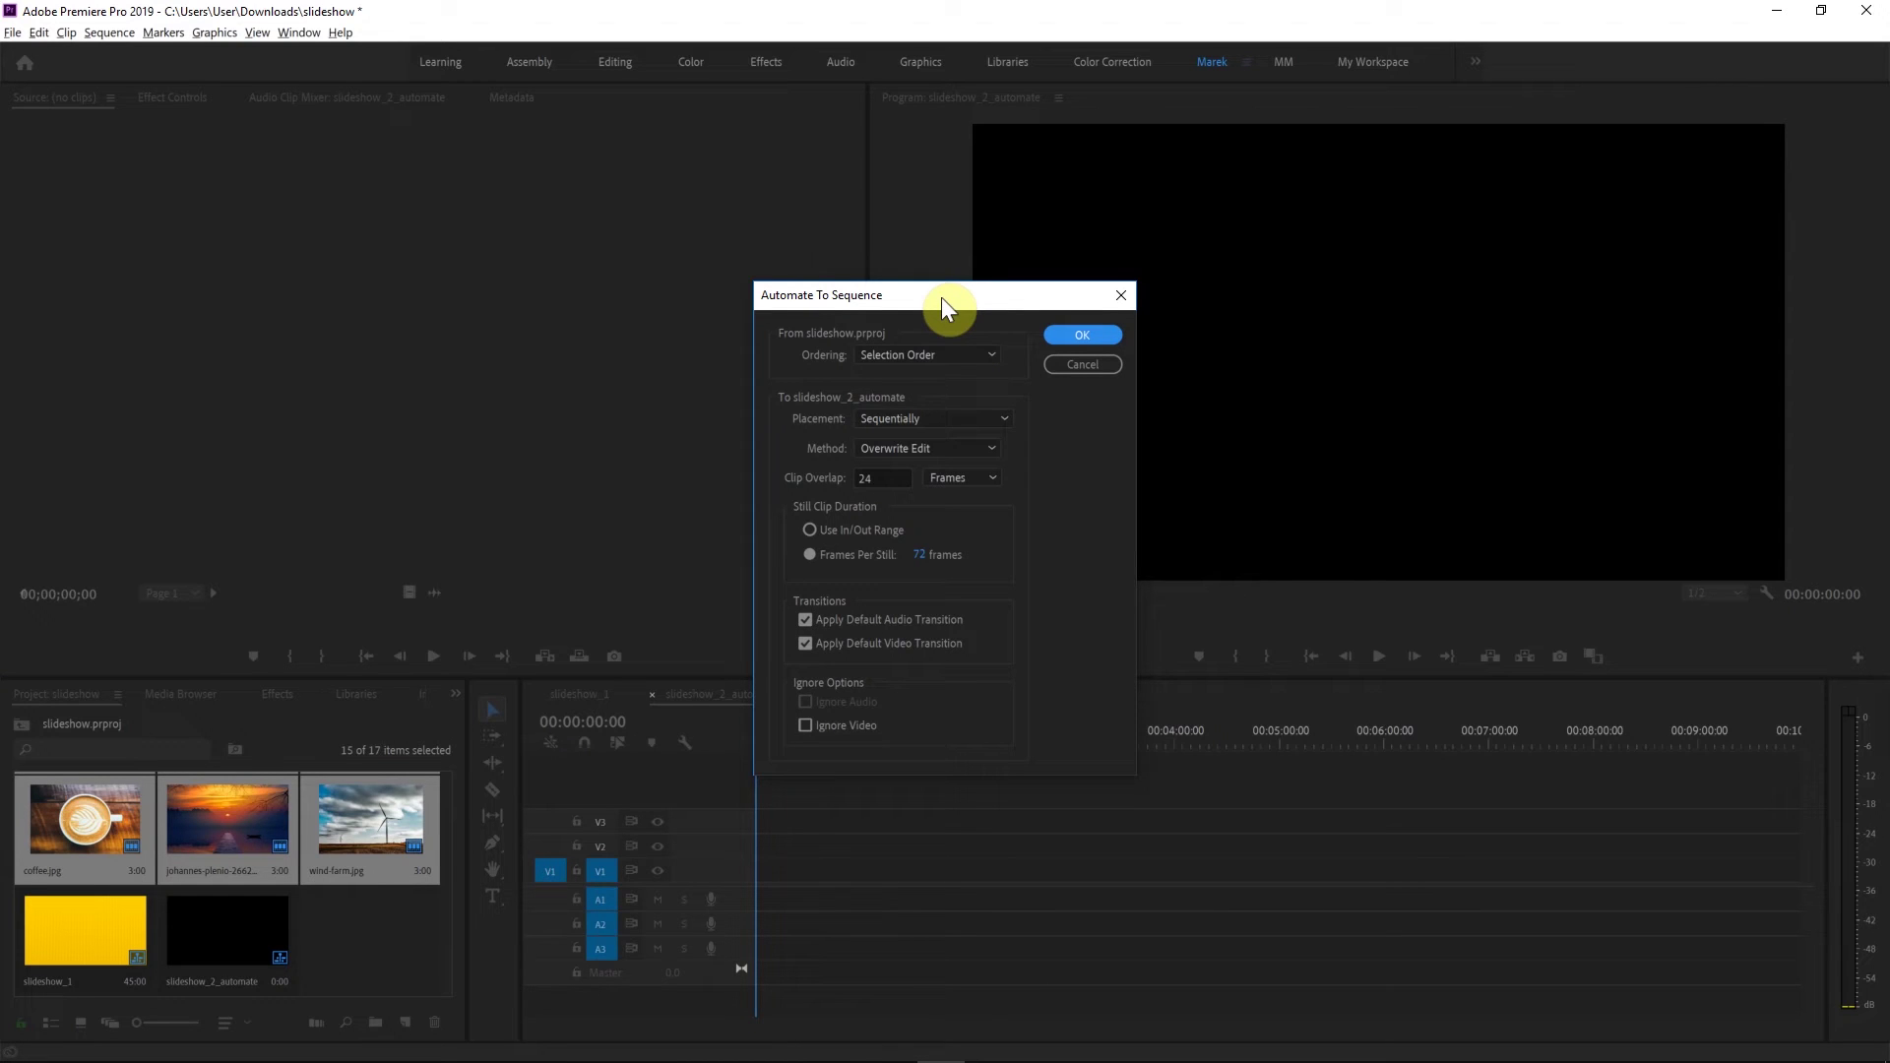
pyautogui.click(990, 354)
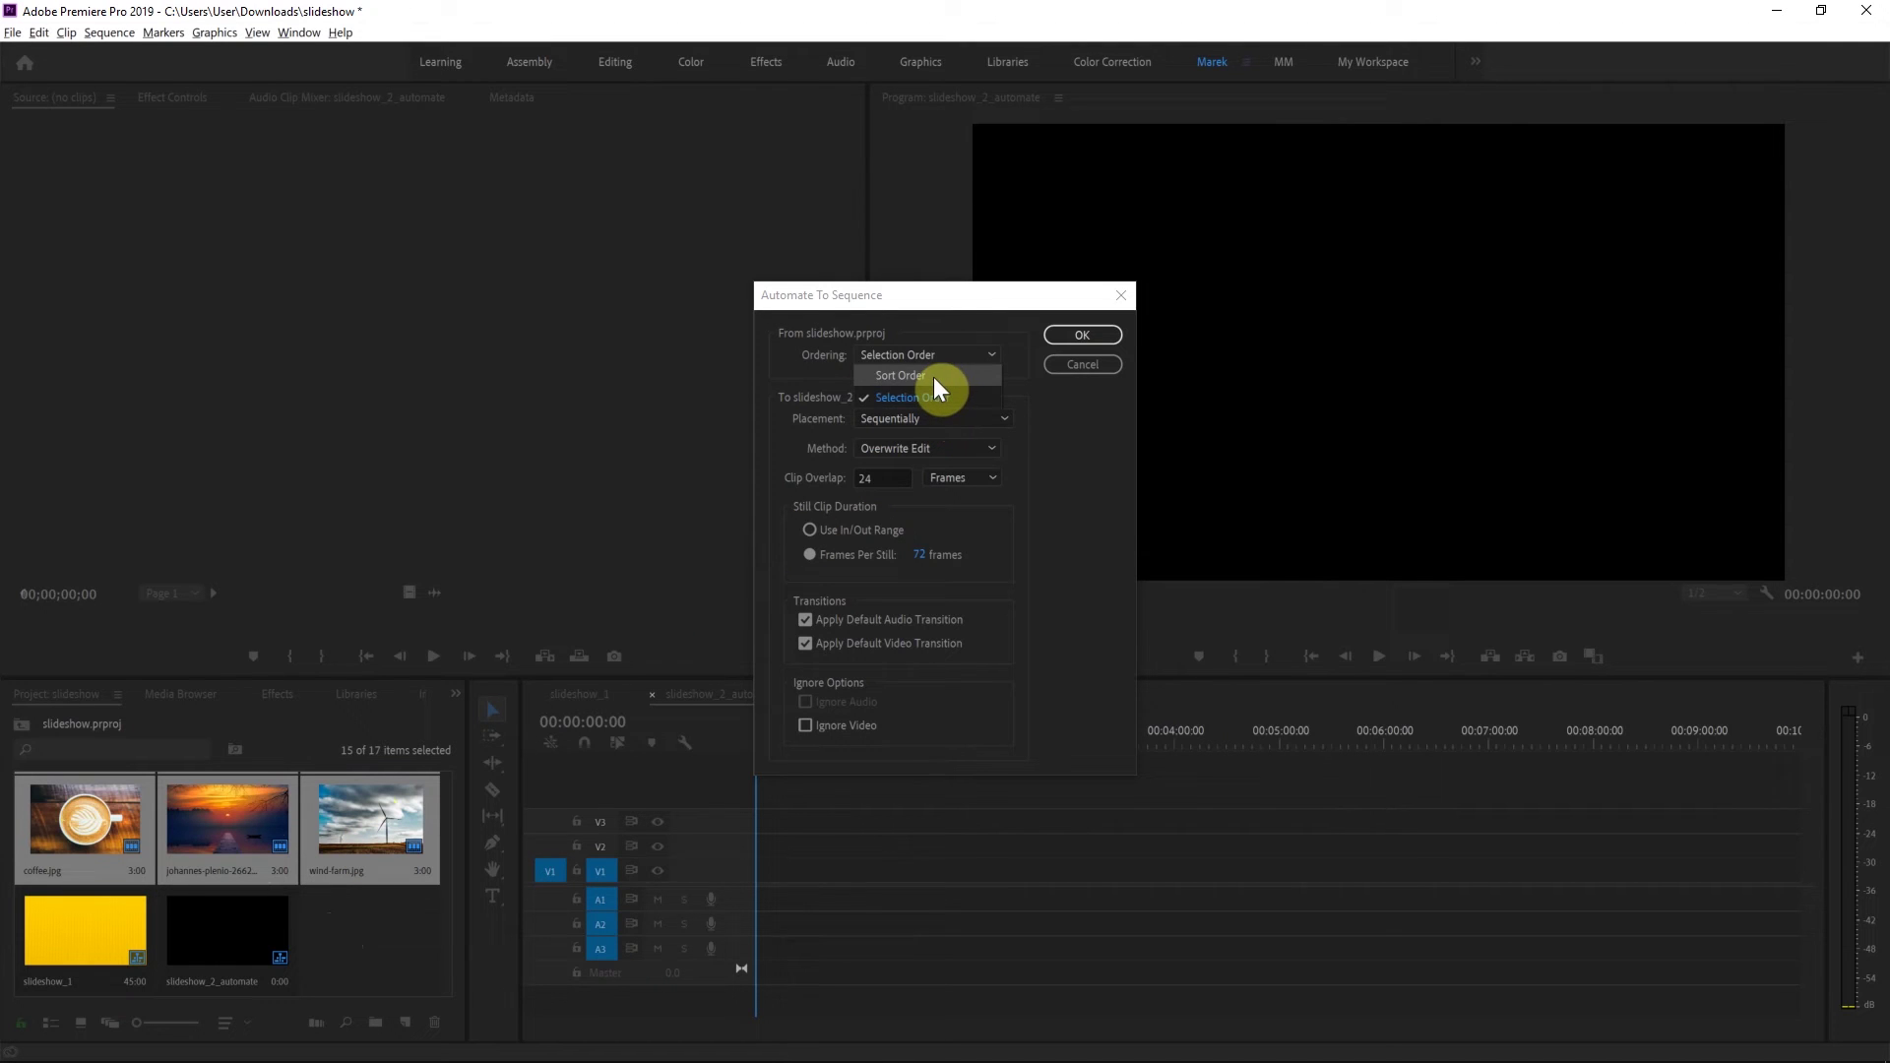
pyautogui.click(1067, 421)
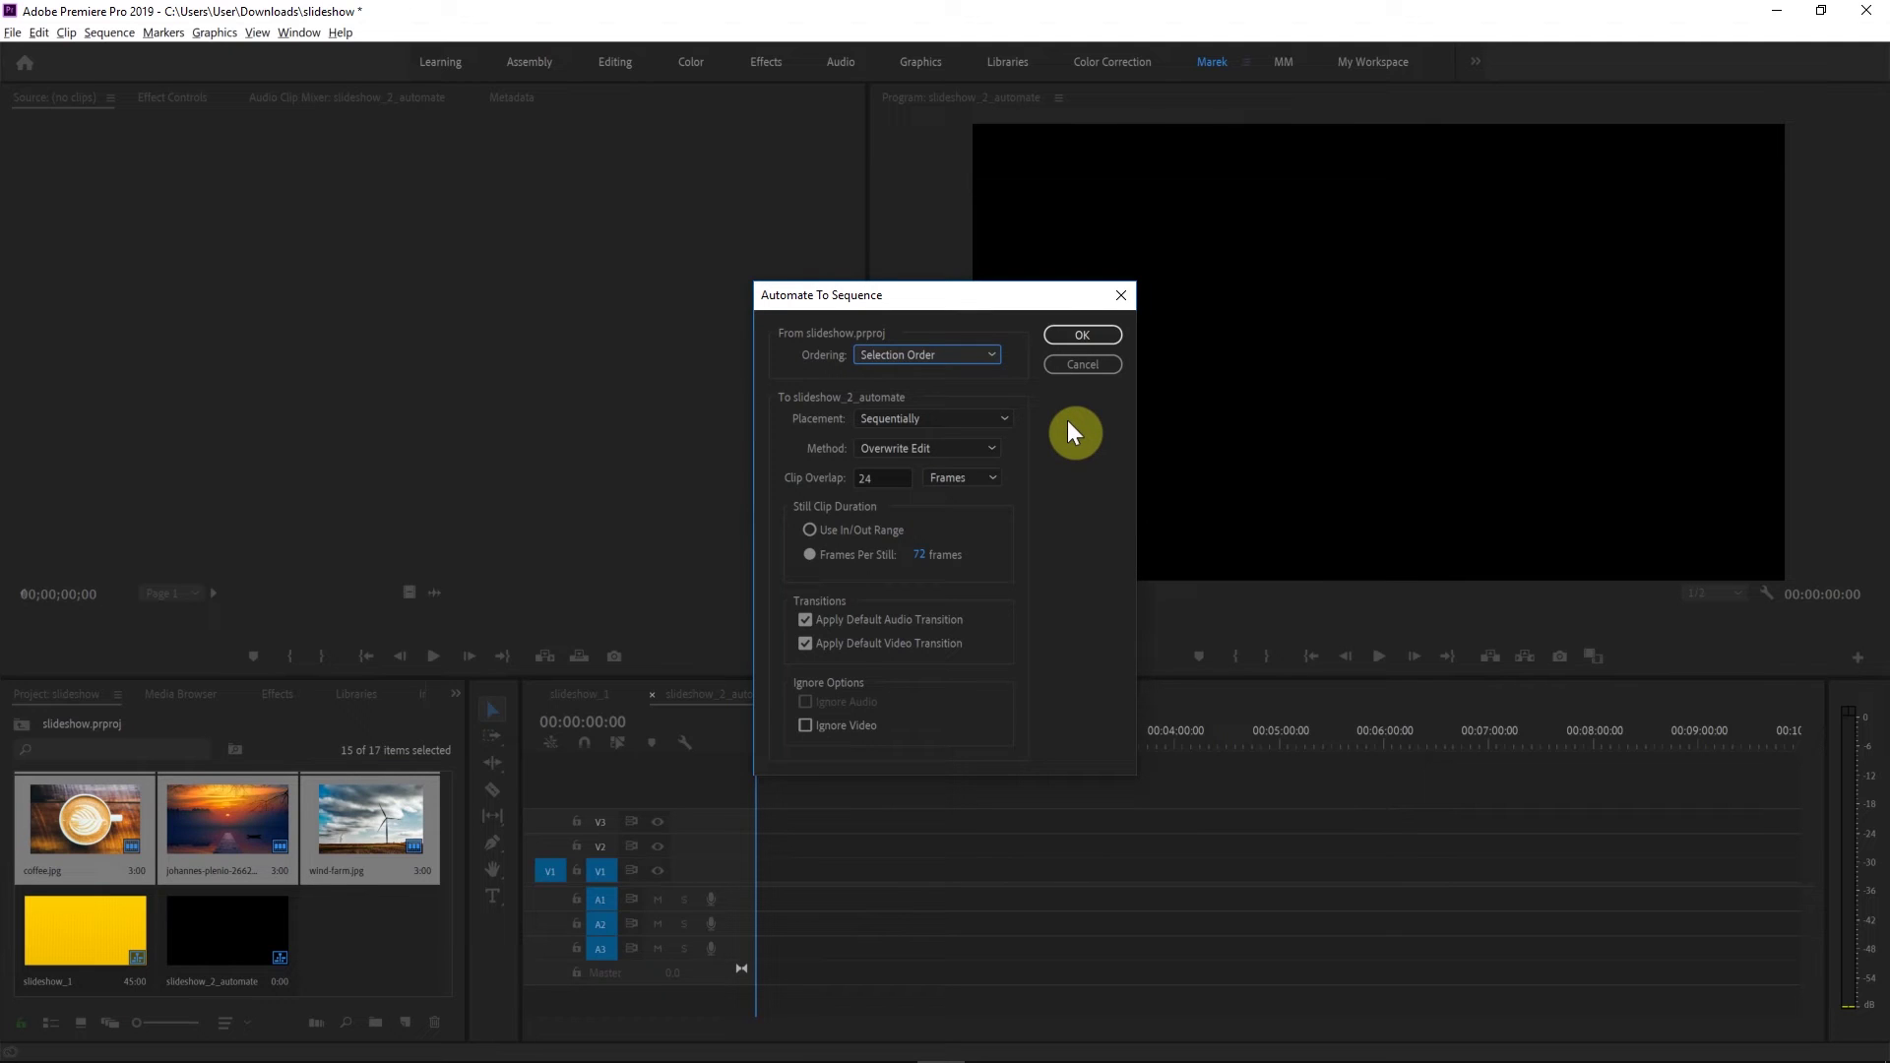
pyautogui.click(879, 476)
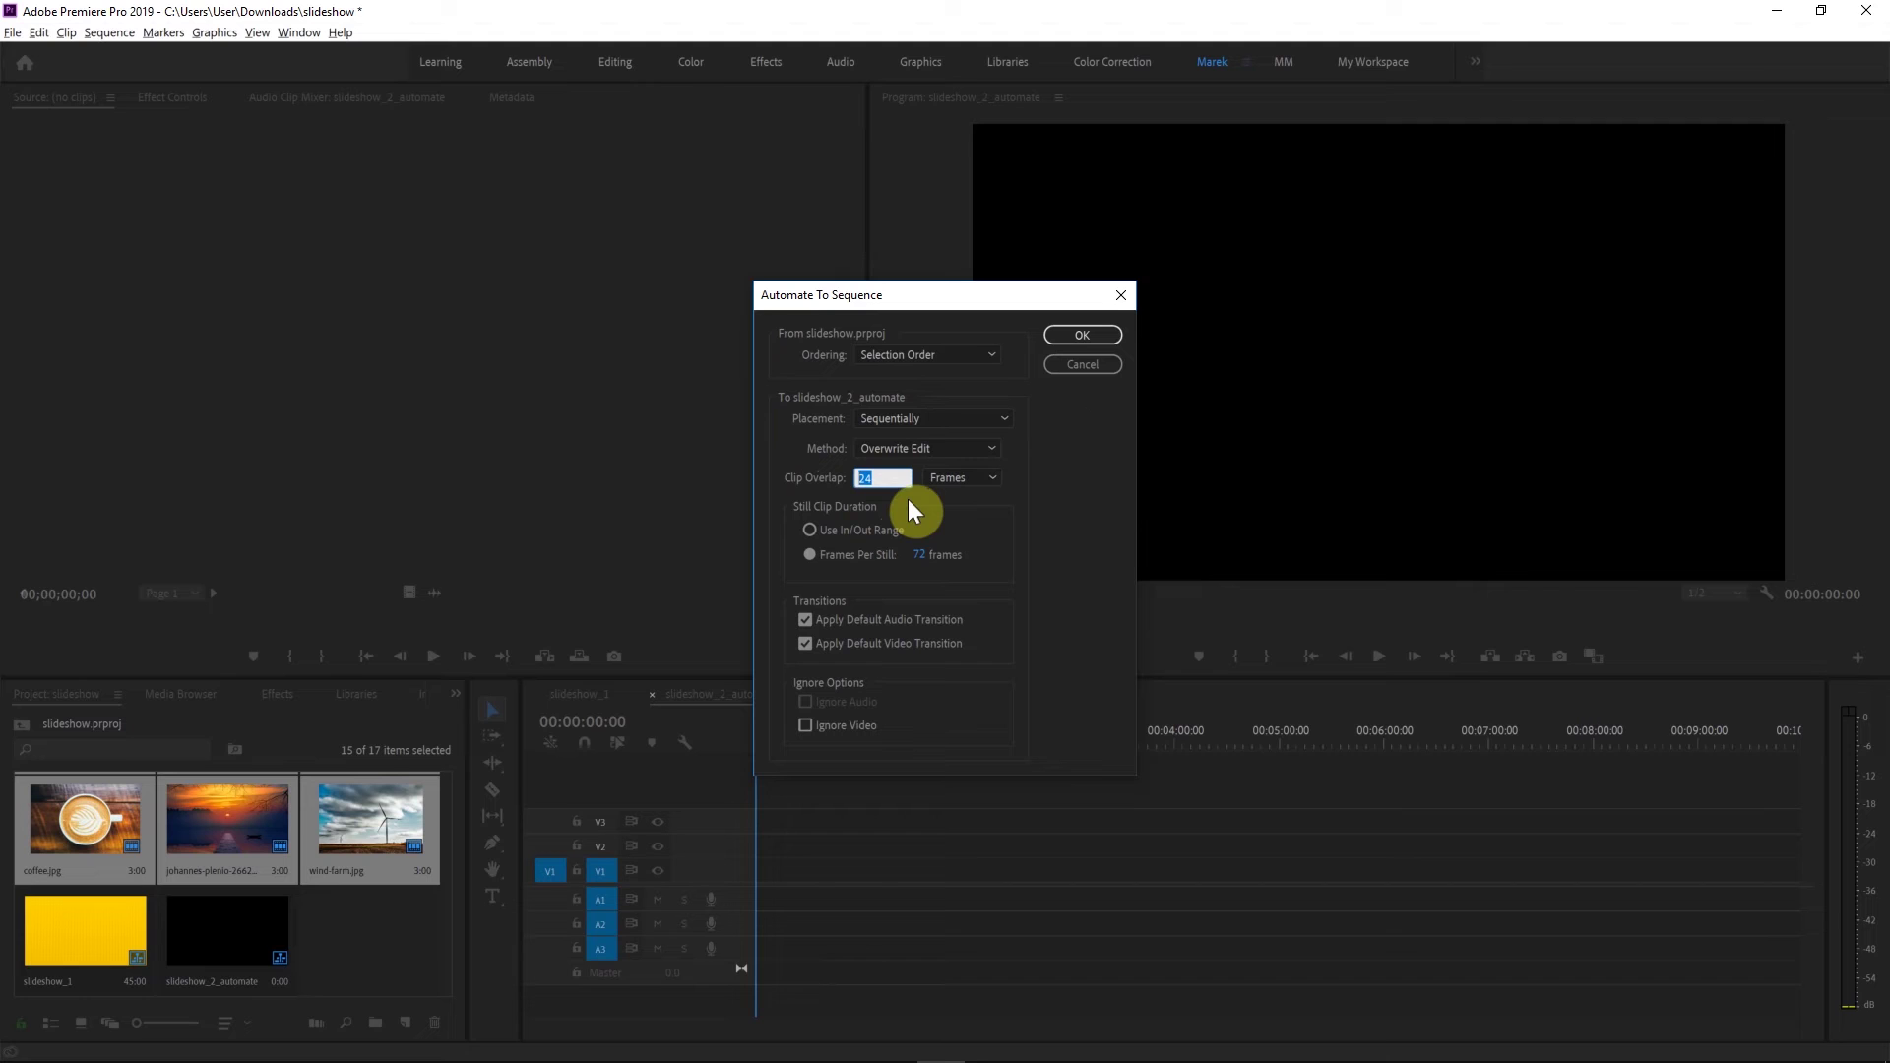
pyautogui.click(919, 554)
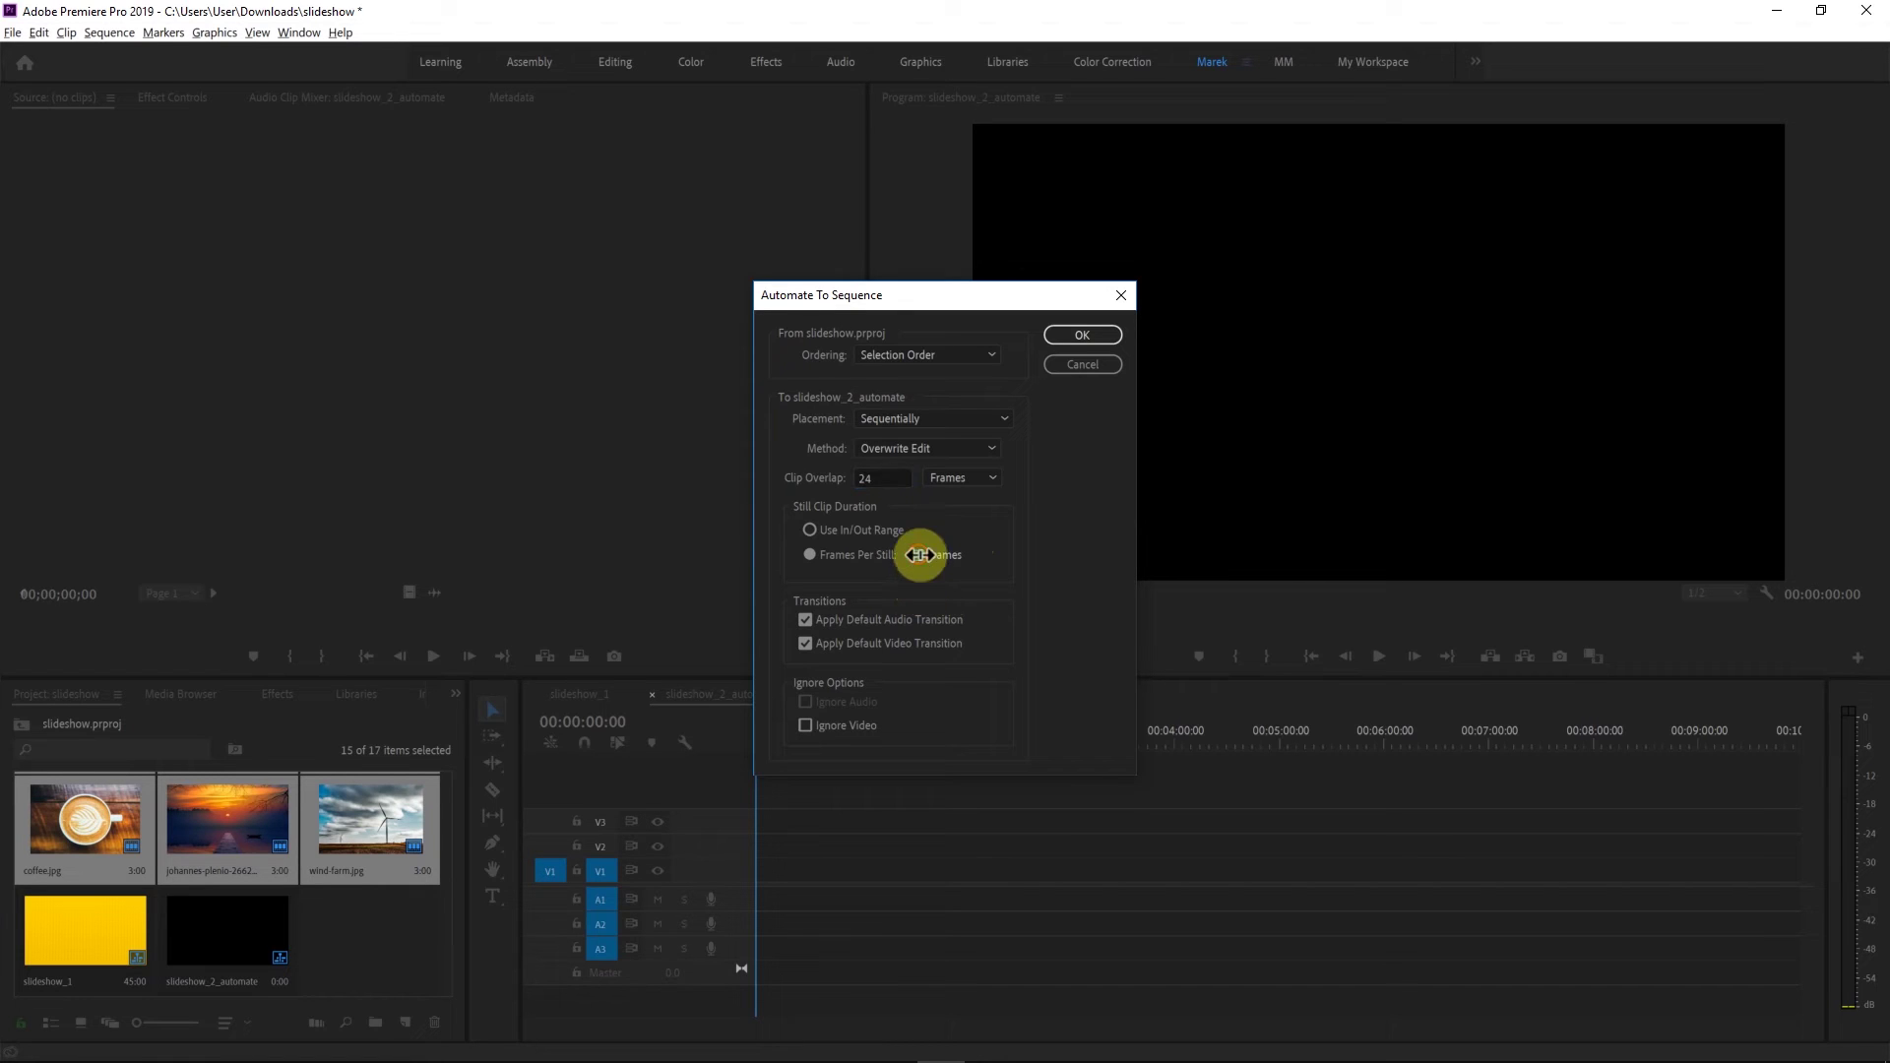
pyautogui.click(1088, 632)
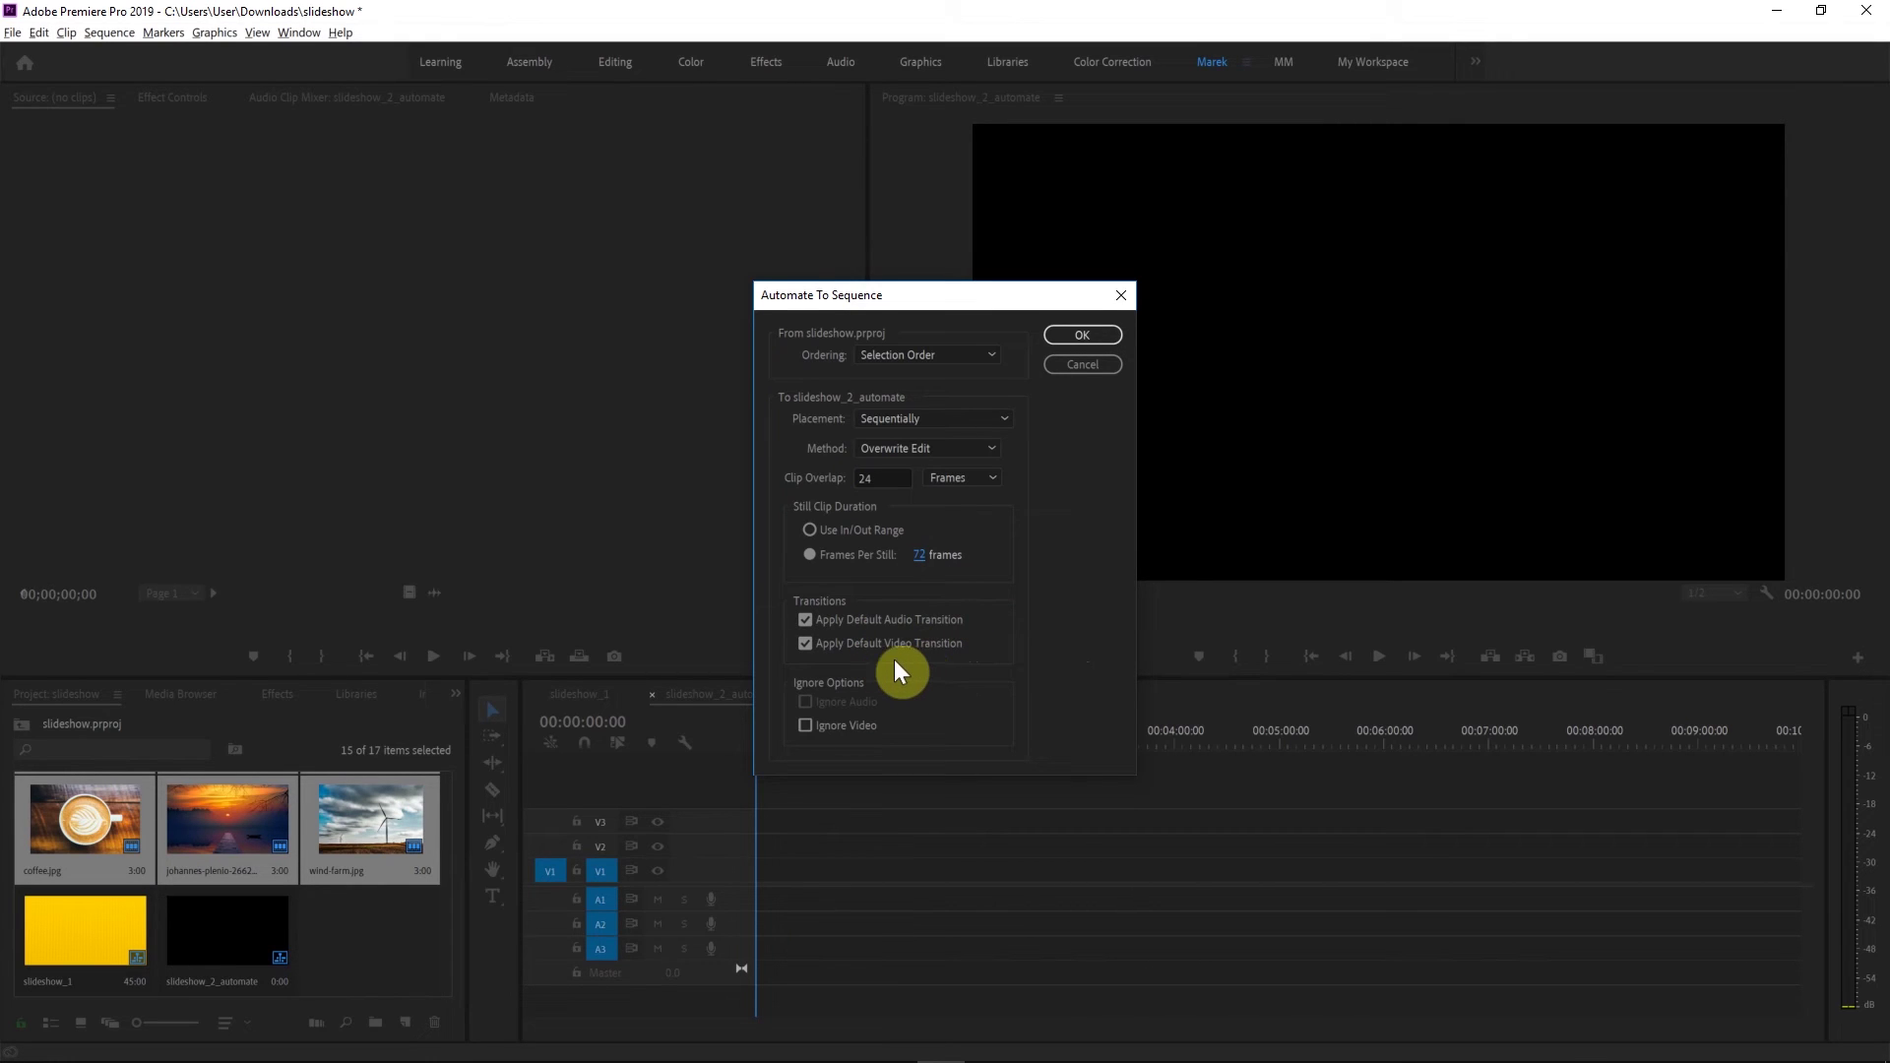
pyautogui.click(1073, 336)
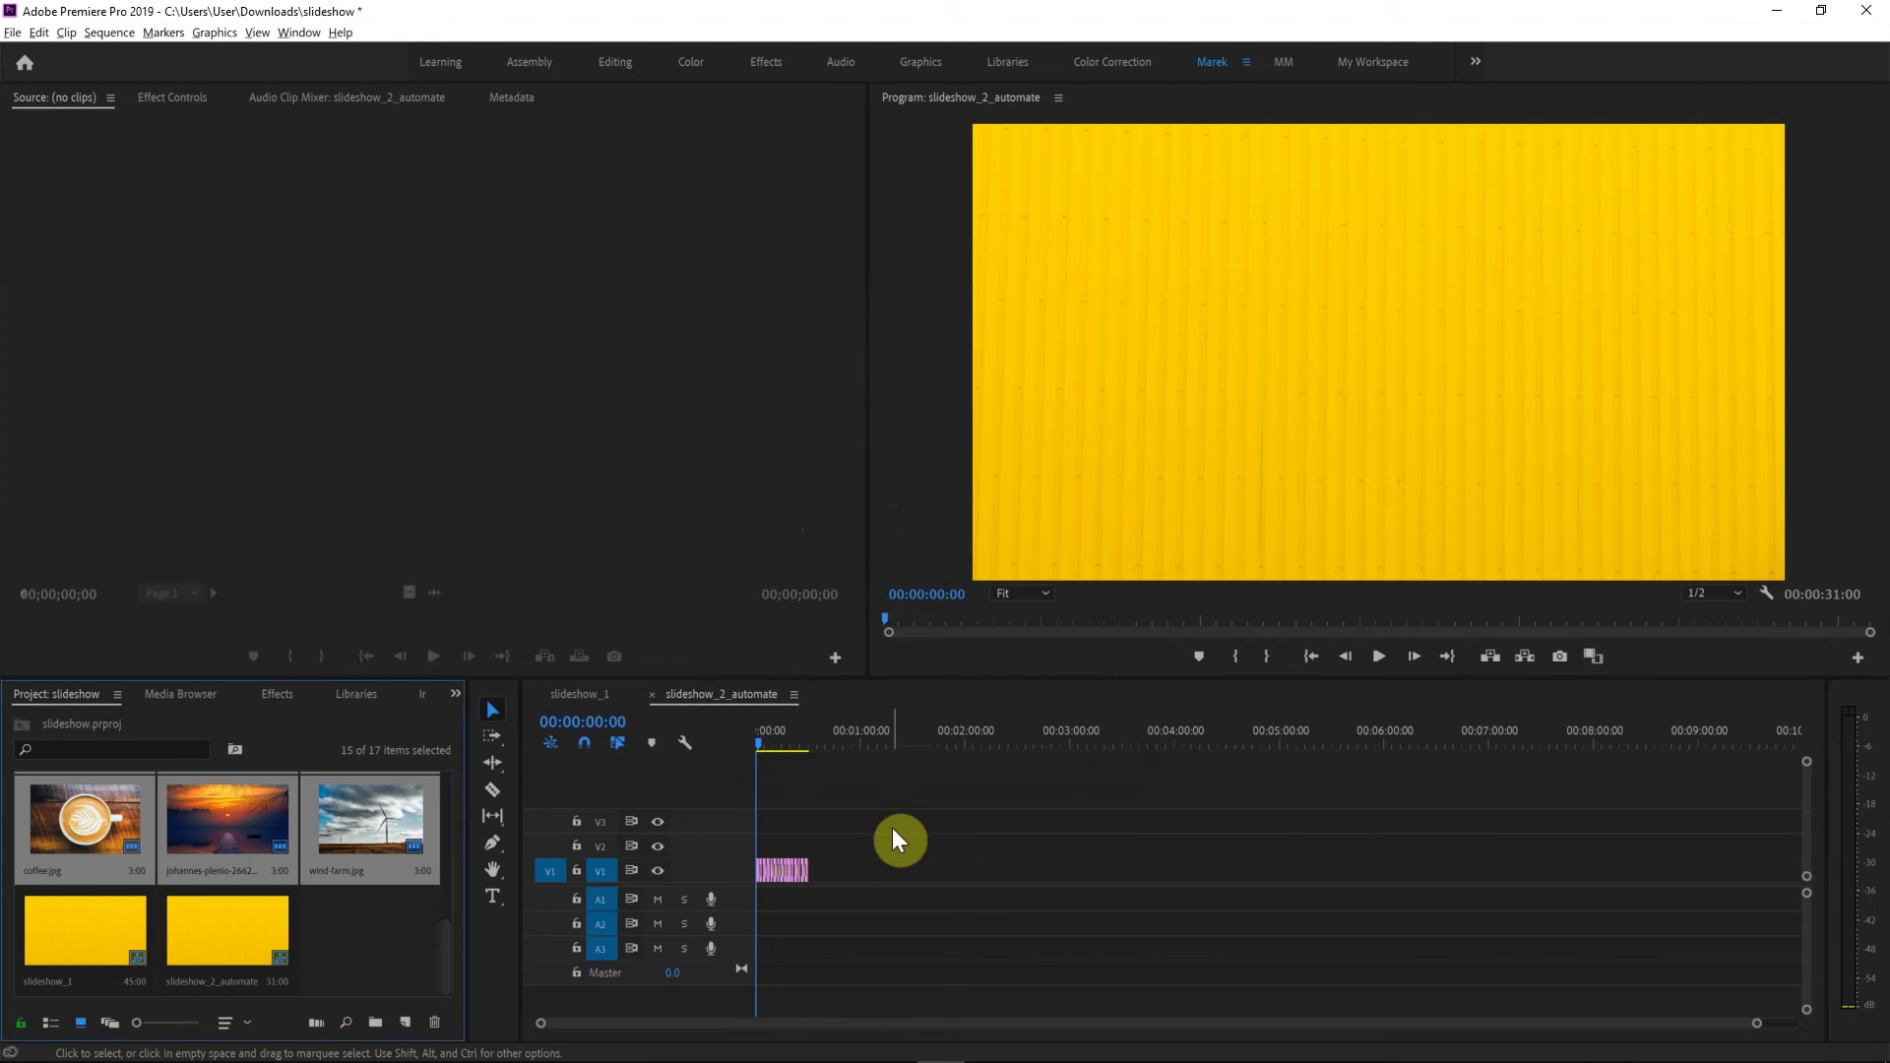
# - Fit the whole sequence in the timeline, play it, and stop at 28:08 on wind-farm
pyautogui.press('\\')
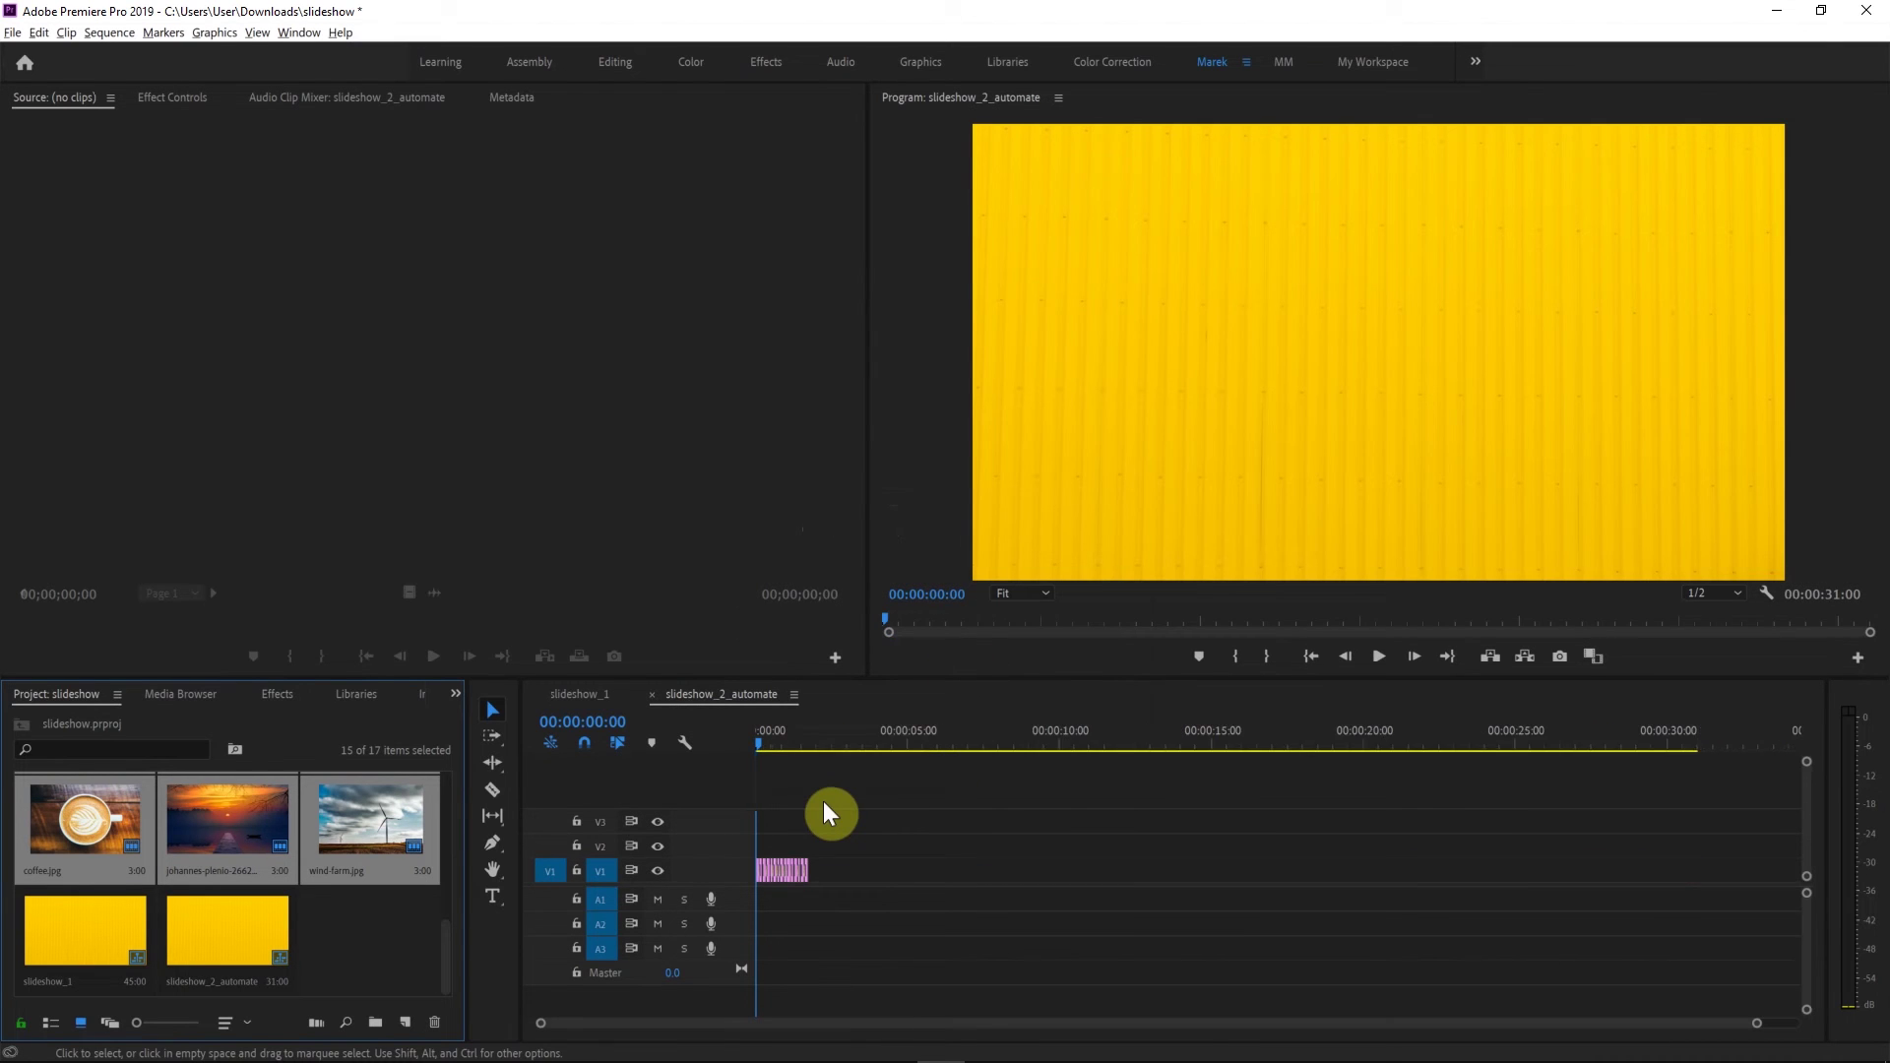
pyautogui.press('space')
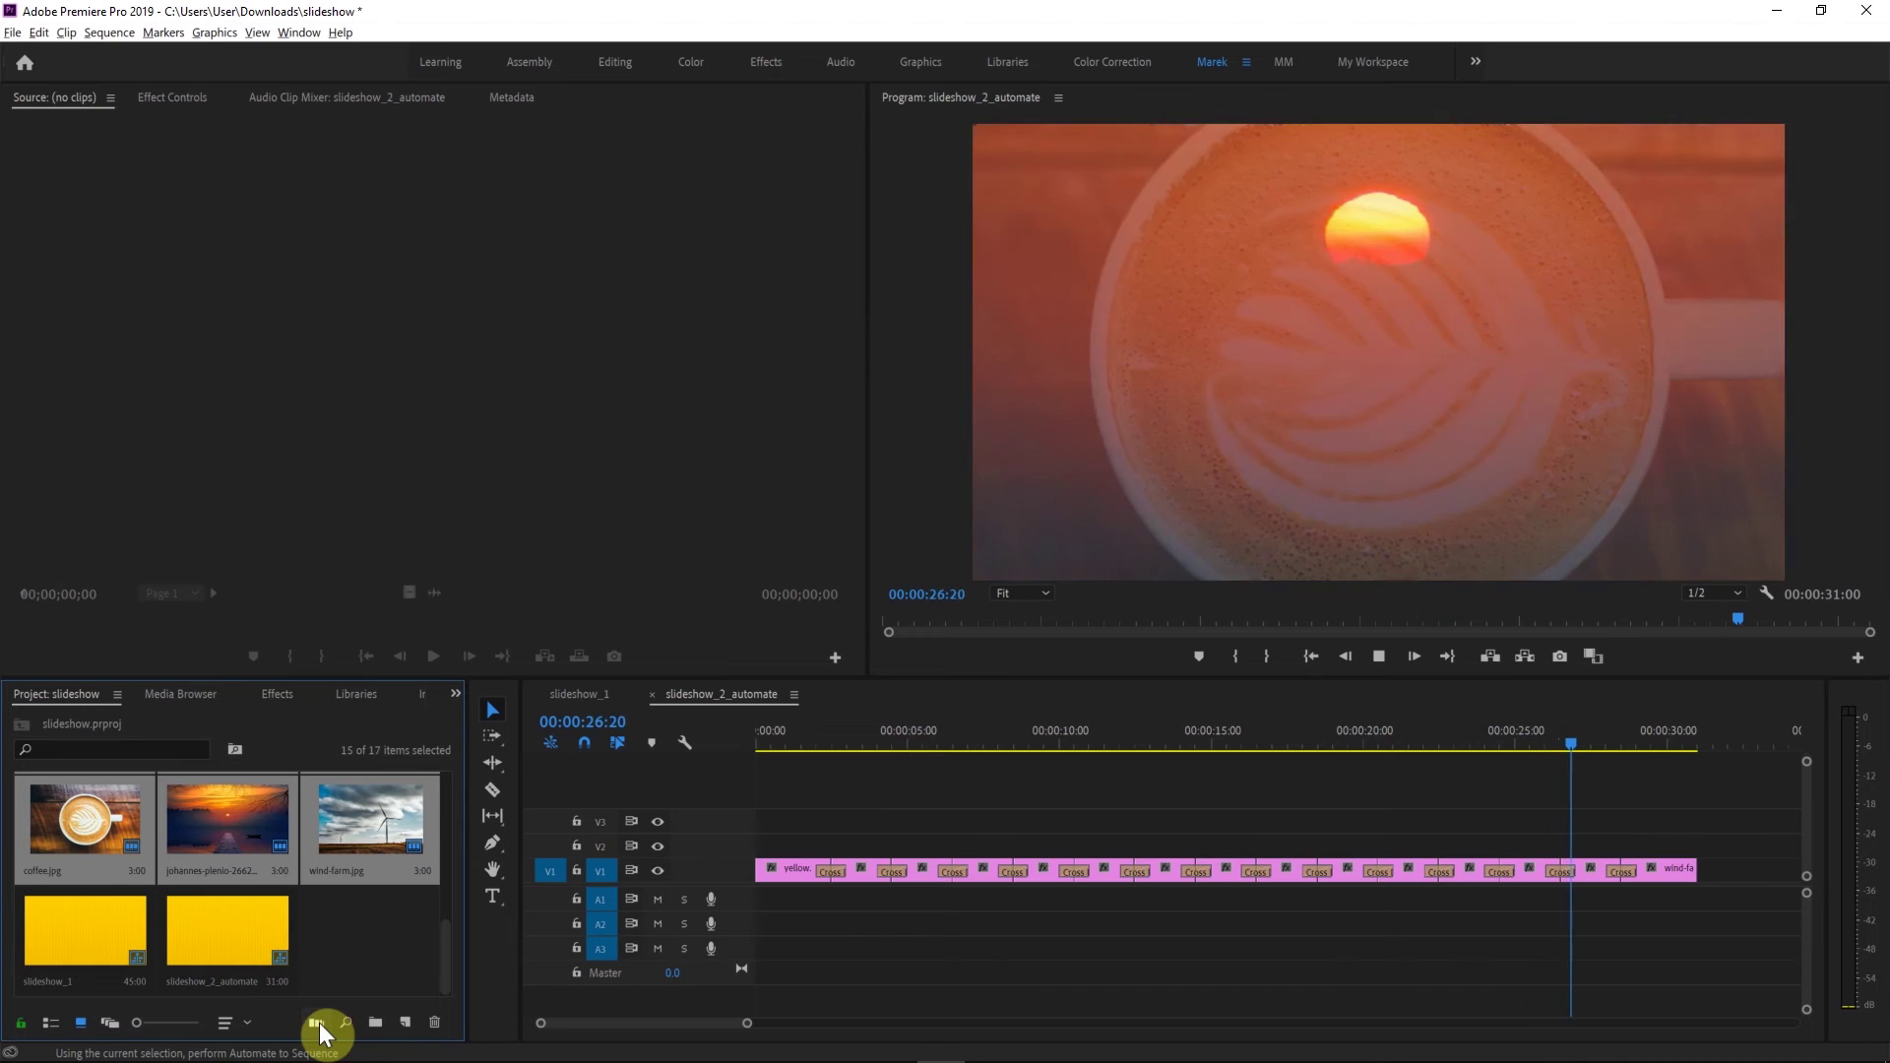
pyautogui.press('space')
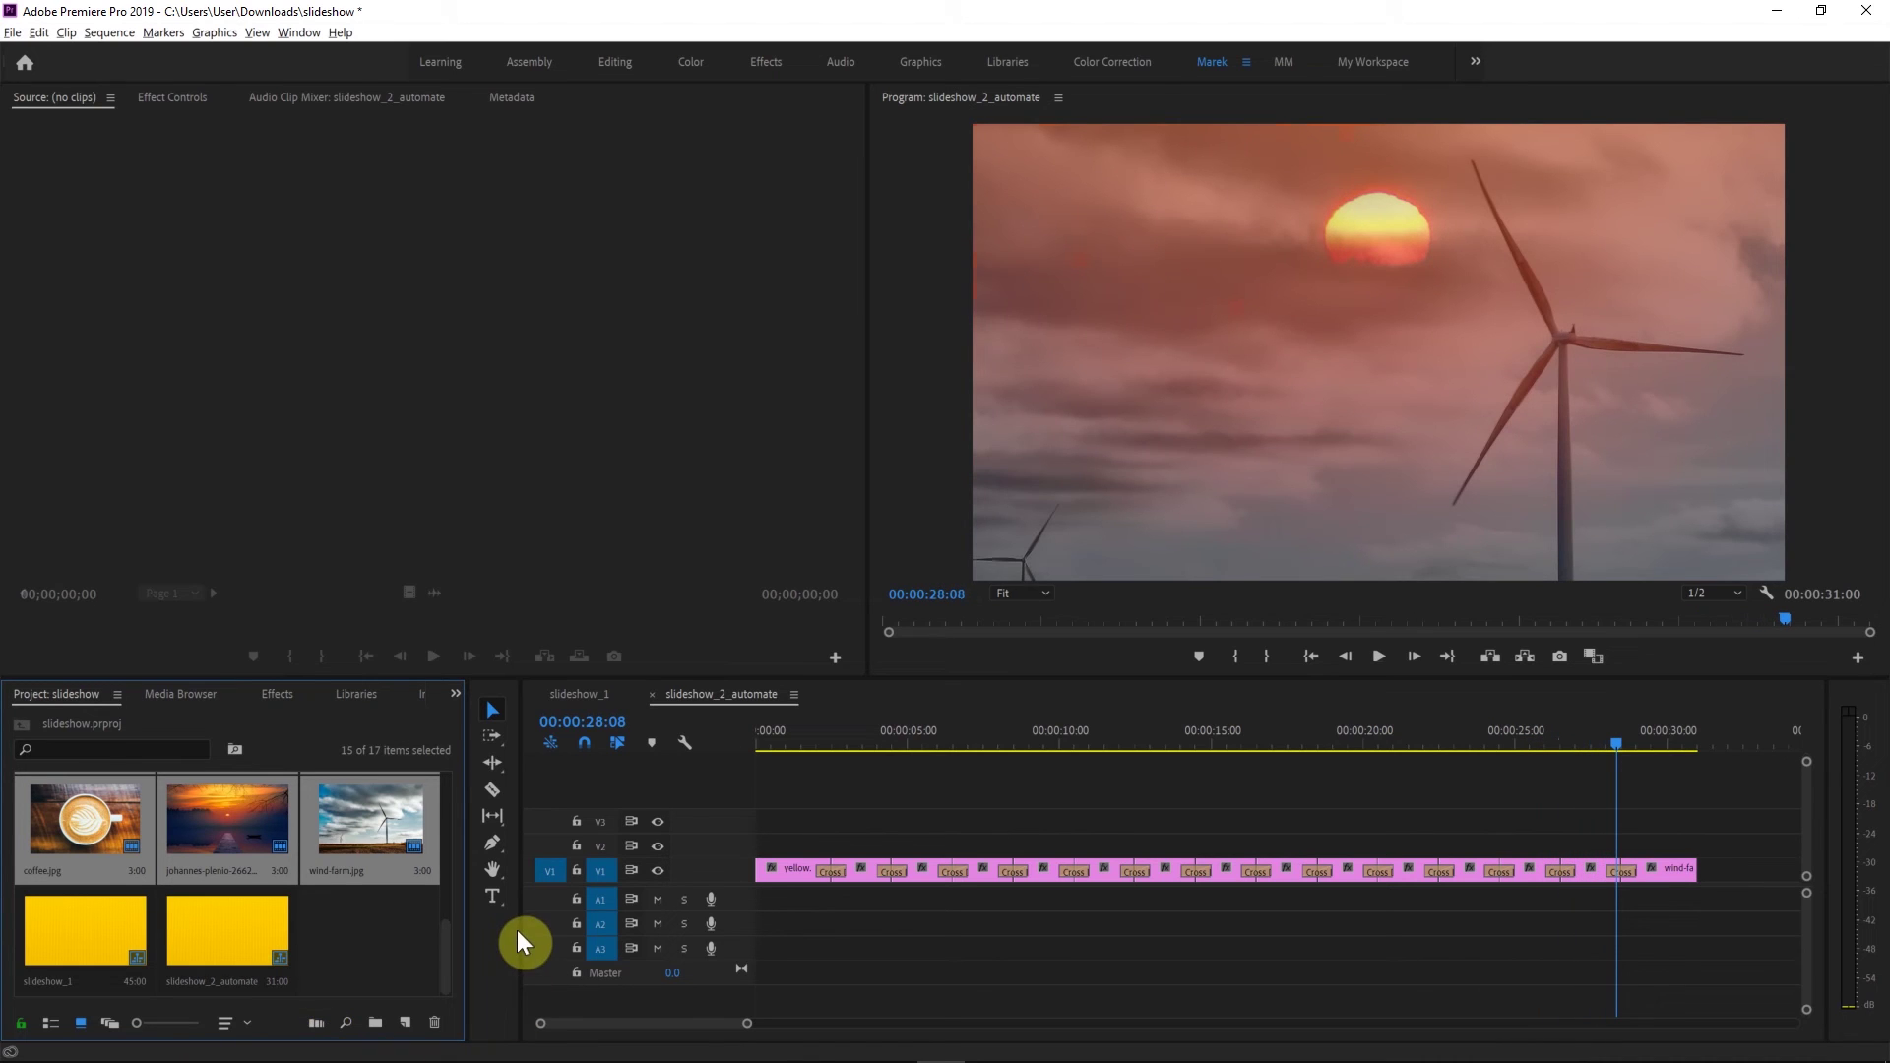
# - Import Future_JB01 from Premiere_Intro > Assets > Video and Audio Files > Audio
pyautogui.doubleClick(358, 926)
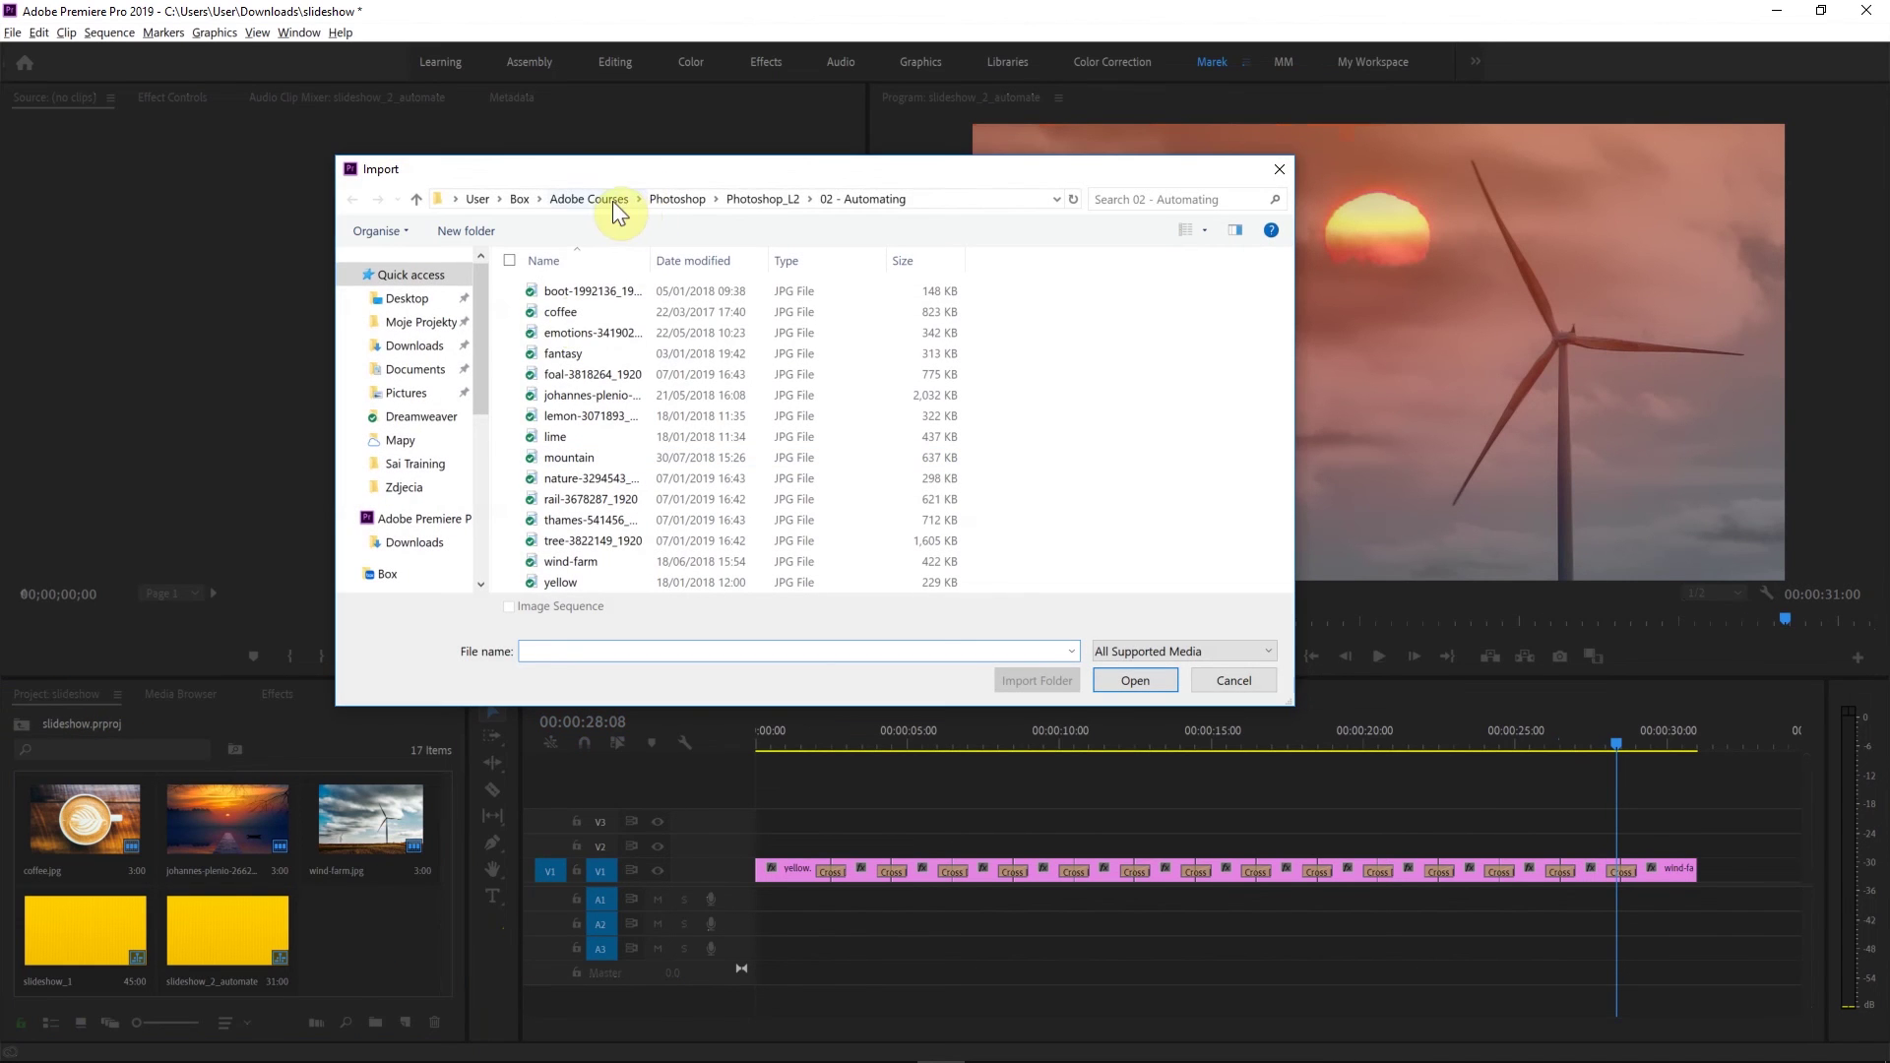
pyautogui.click(421, 374)
pyautogui.doubleClick(614, 315)
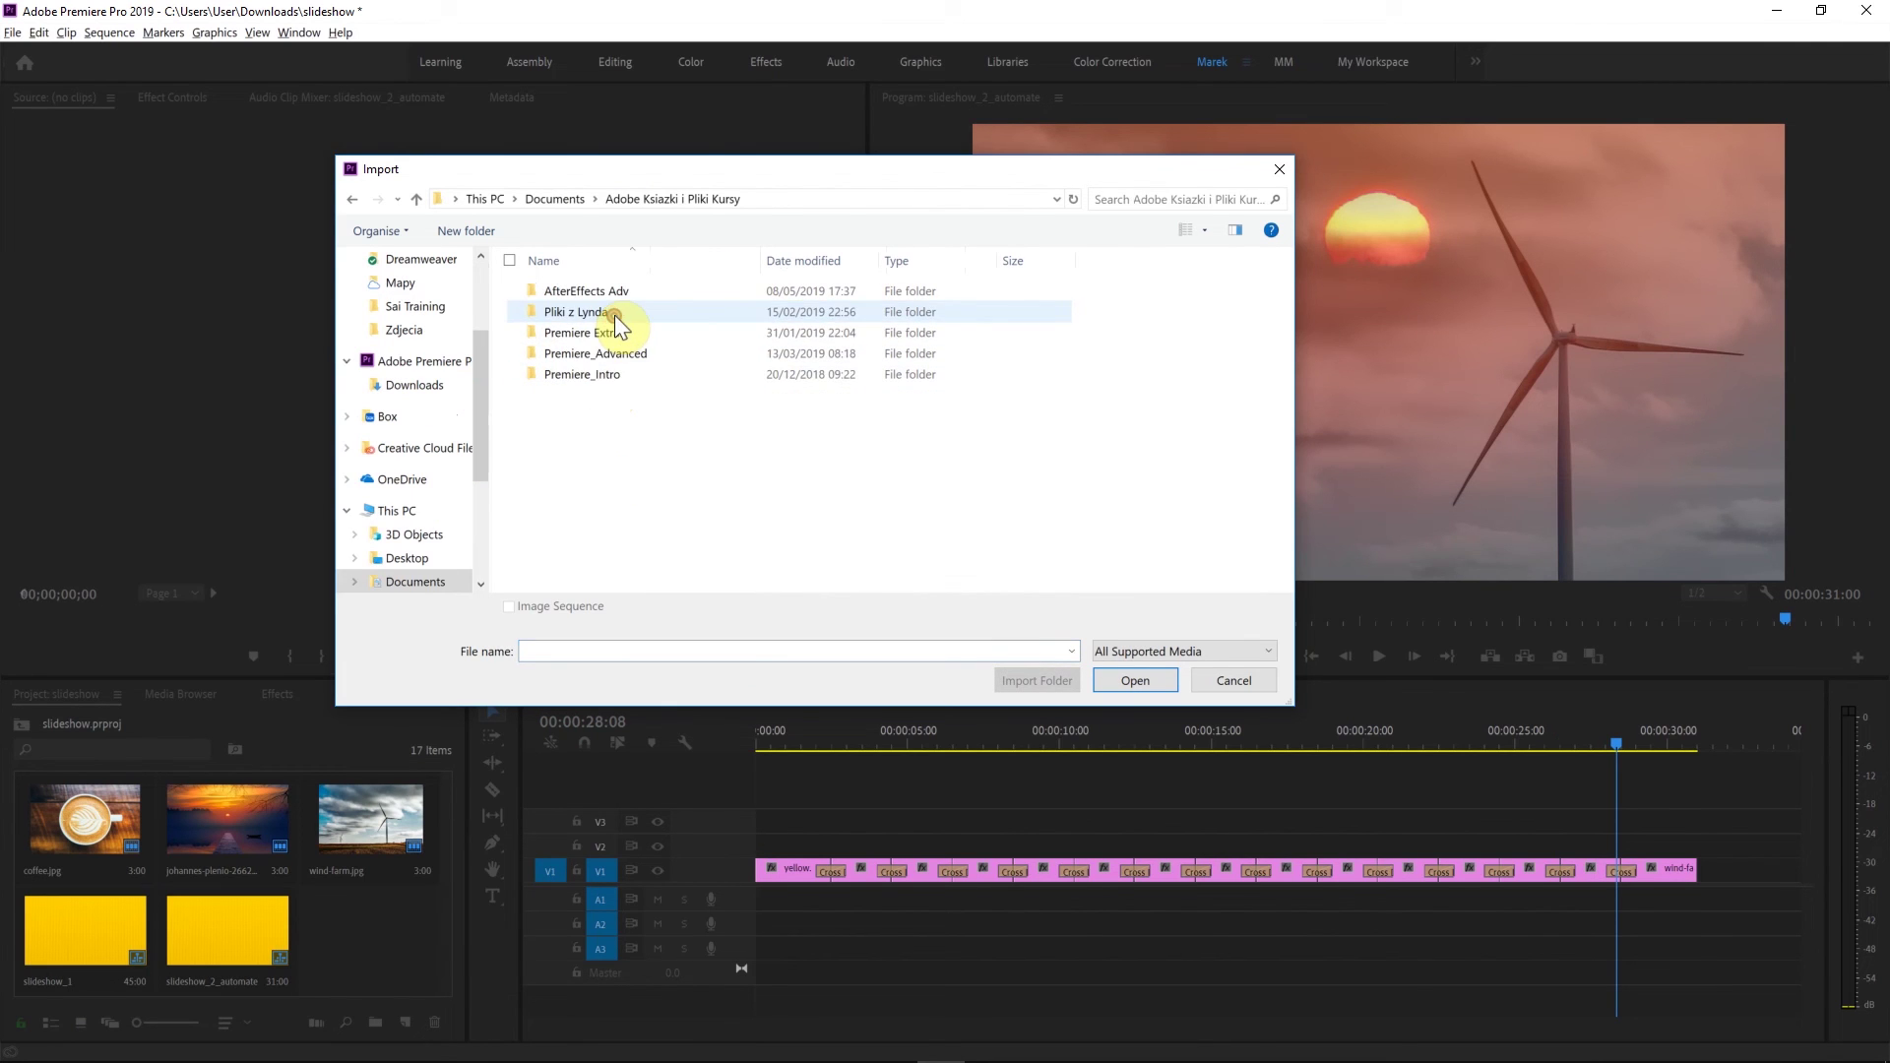
pyautogui.click(587, 371)
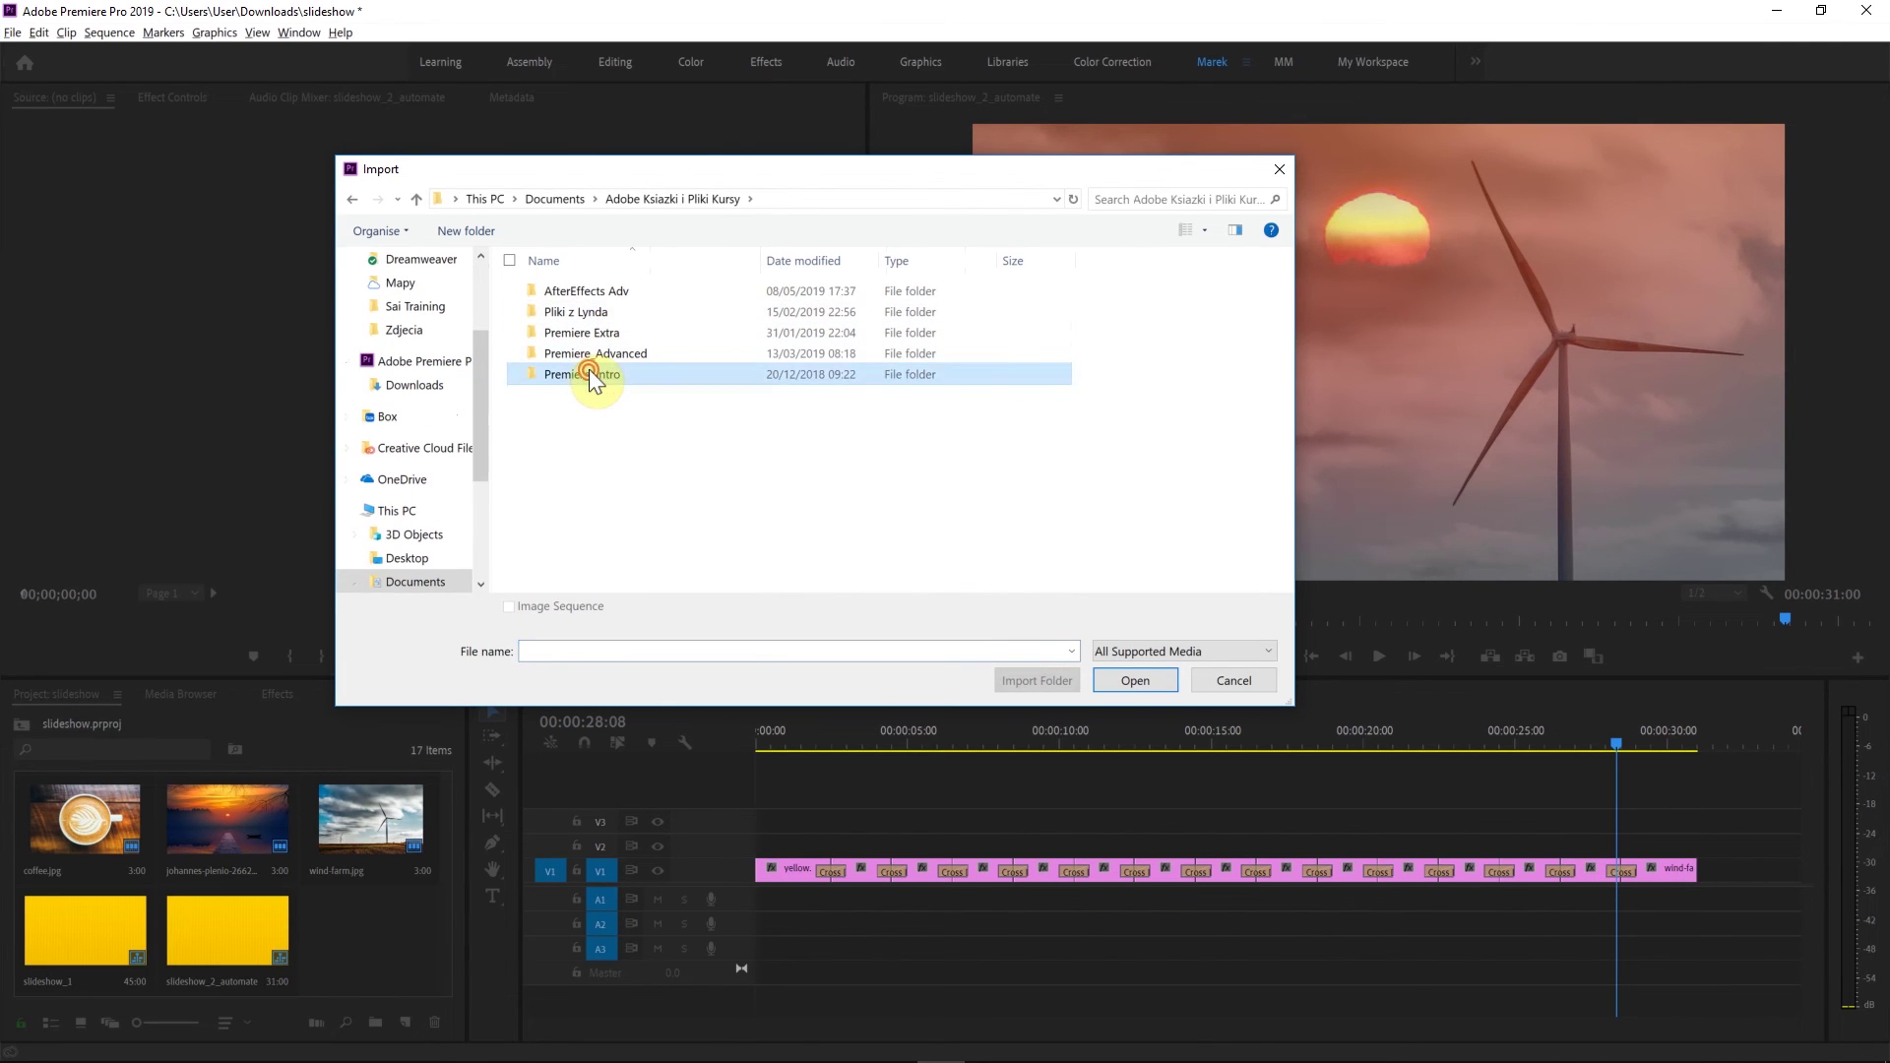
pyautogui.doubleClick(588, 372)
pyautogui.doubleClick(573, 294)
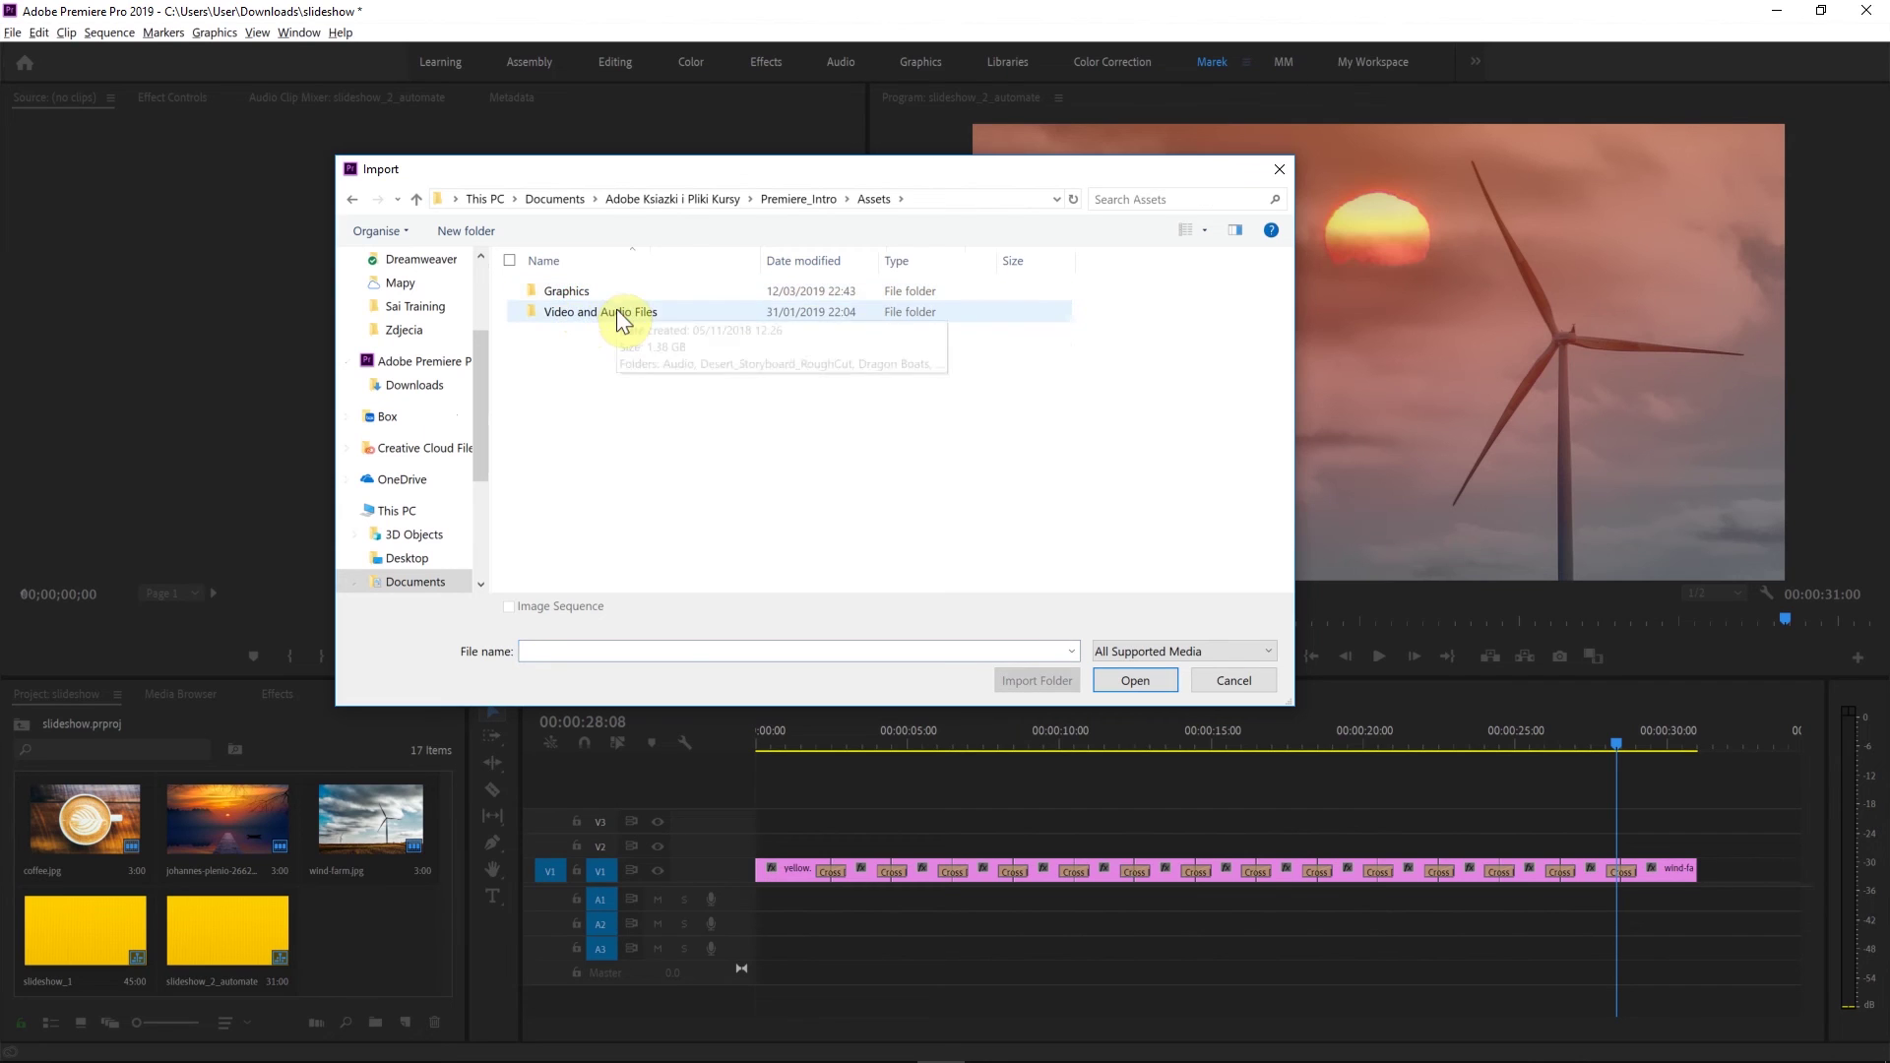
pyautogui.doubleClick(618, 313)
pyautogui.doubleClick(585, 292)
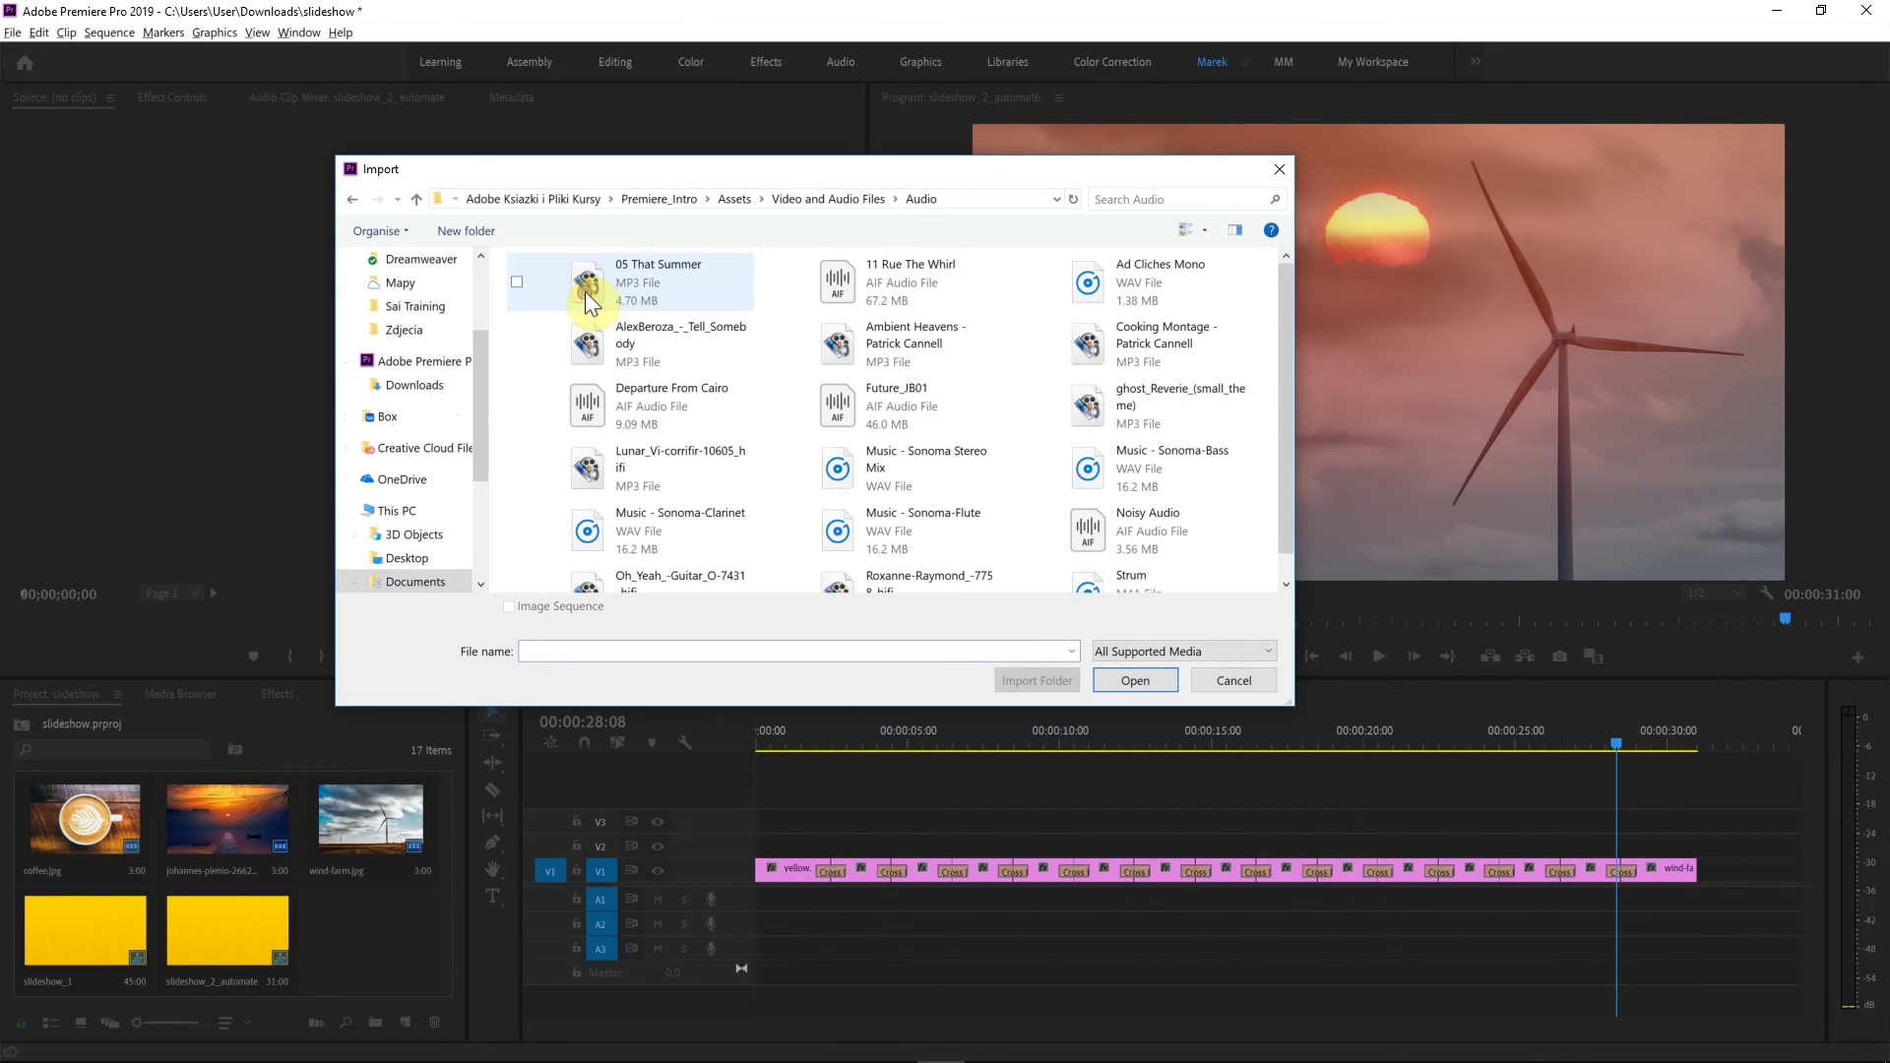
pyautogui.click(889, 400)
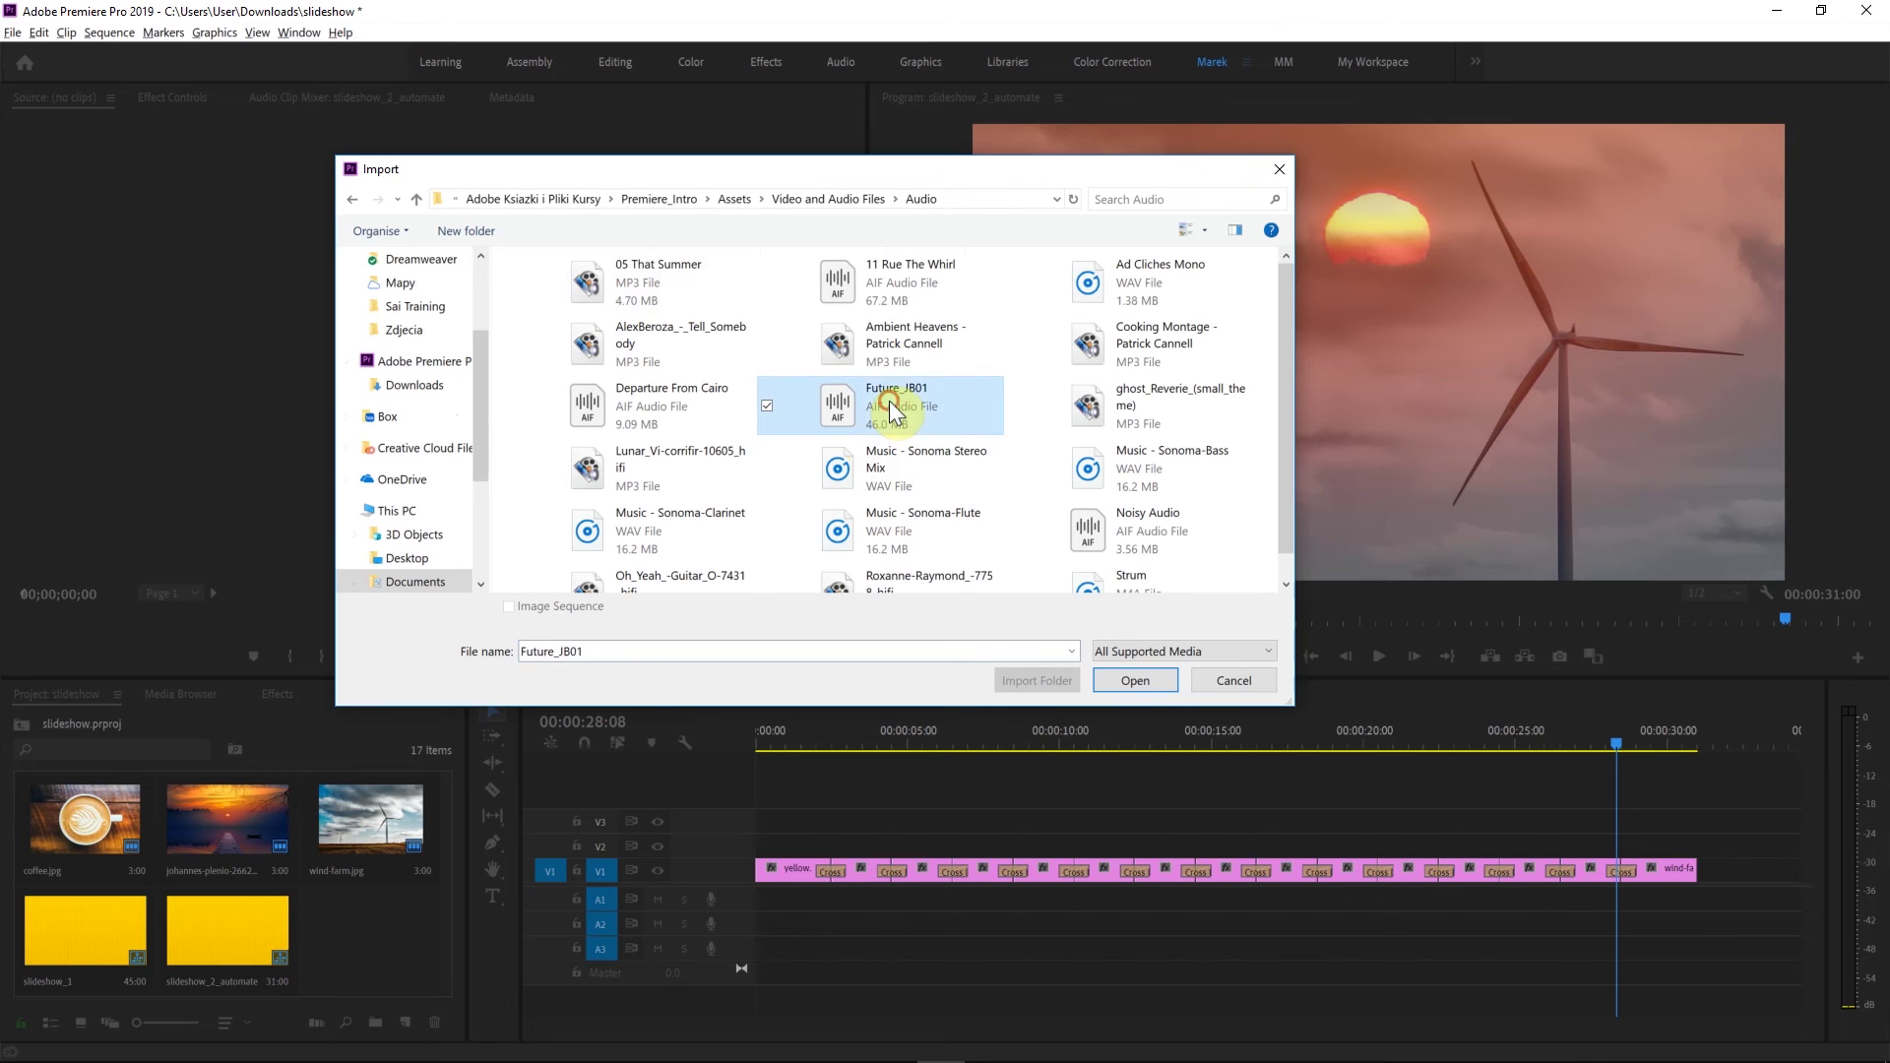
pyautogui.click(1136, 679)
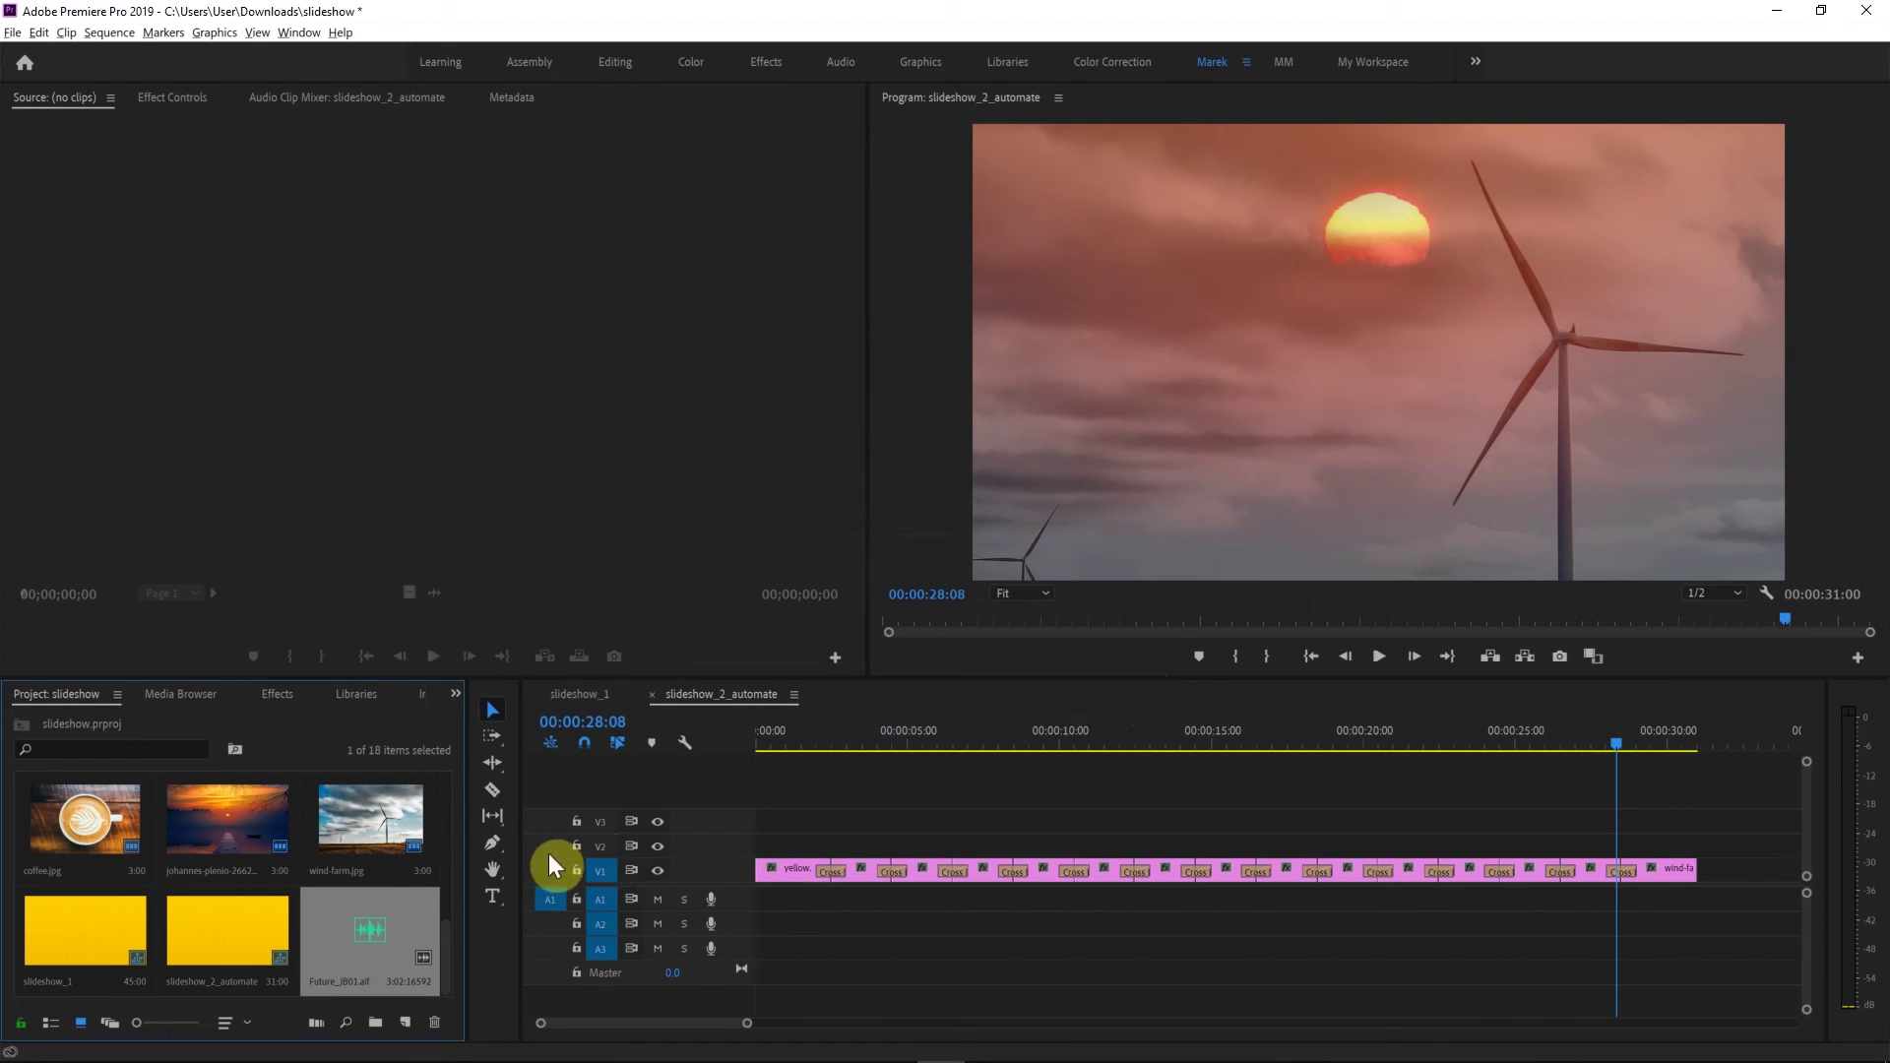
# - Lay Future_JB01.aif on track A1 under the stills and preview the slideshow from the start
pyautogui.moveTo(367, 943); pyautogui.dragTo(743, 898)
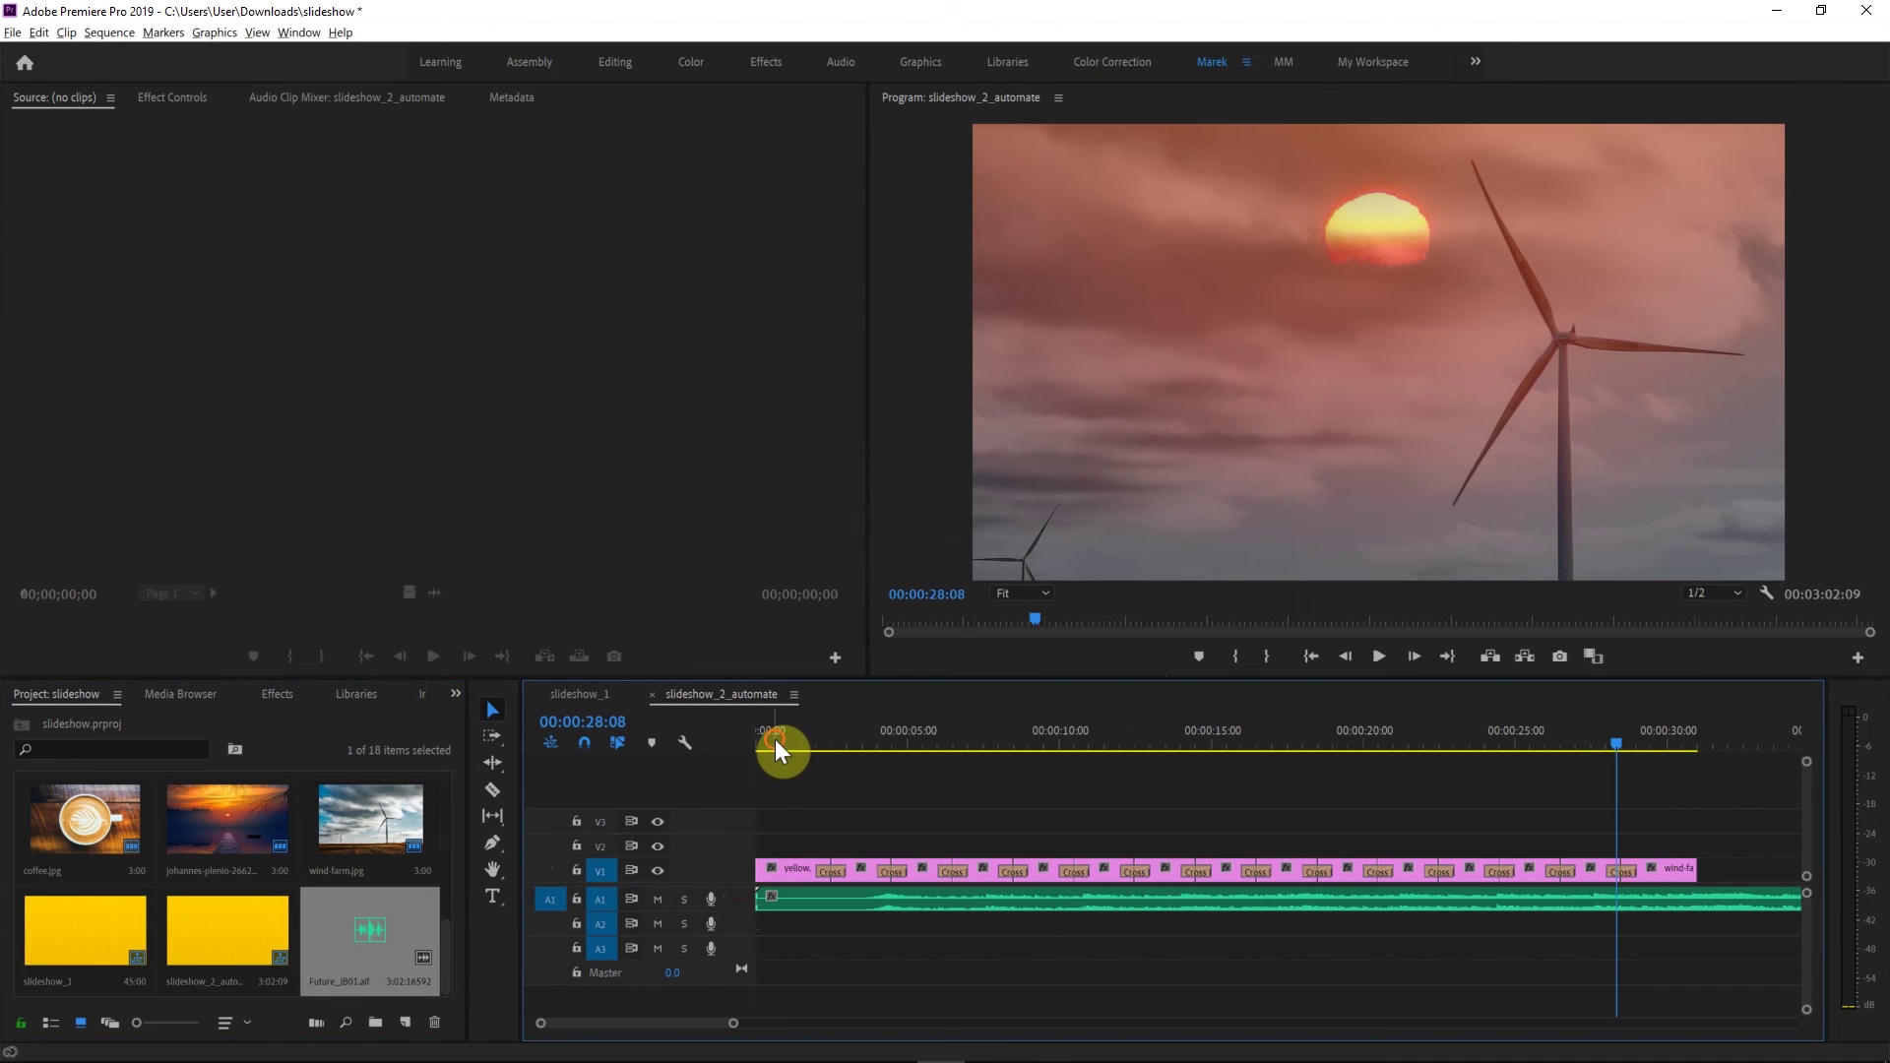
pyautogui.click(776, 740)
pyautogui.press('space')
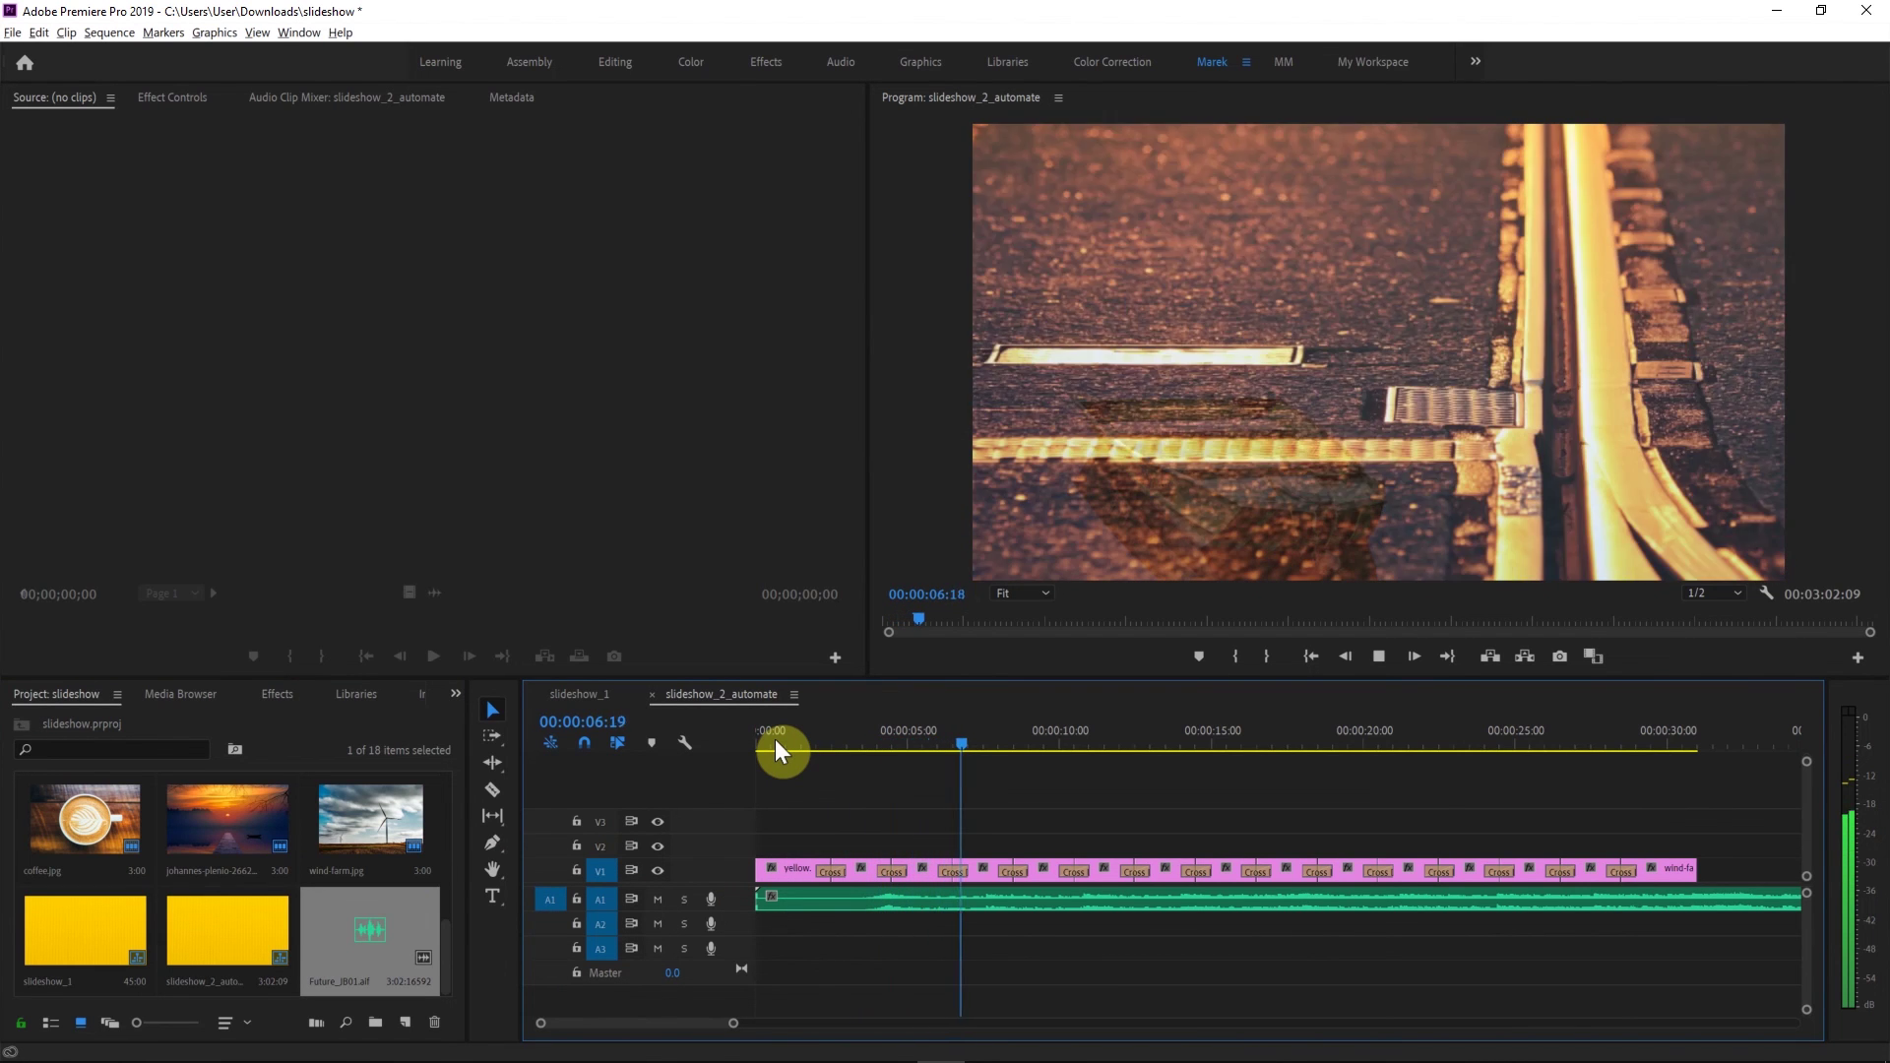
pyautogui.press('XF86AudioLowerVolume')
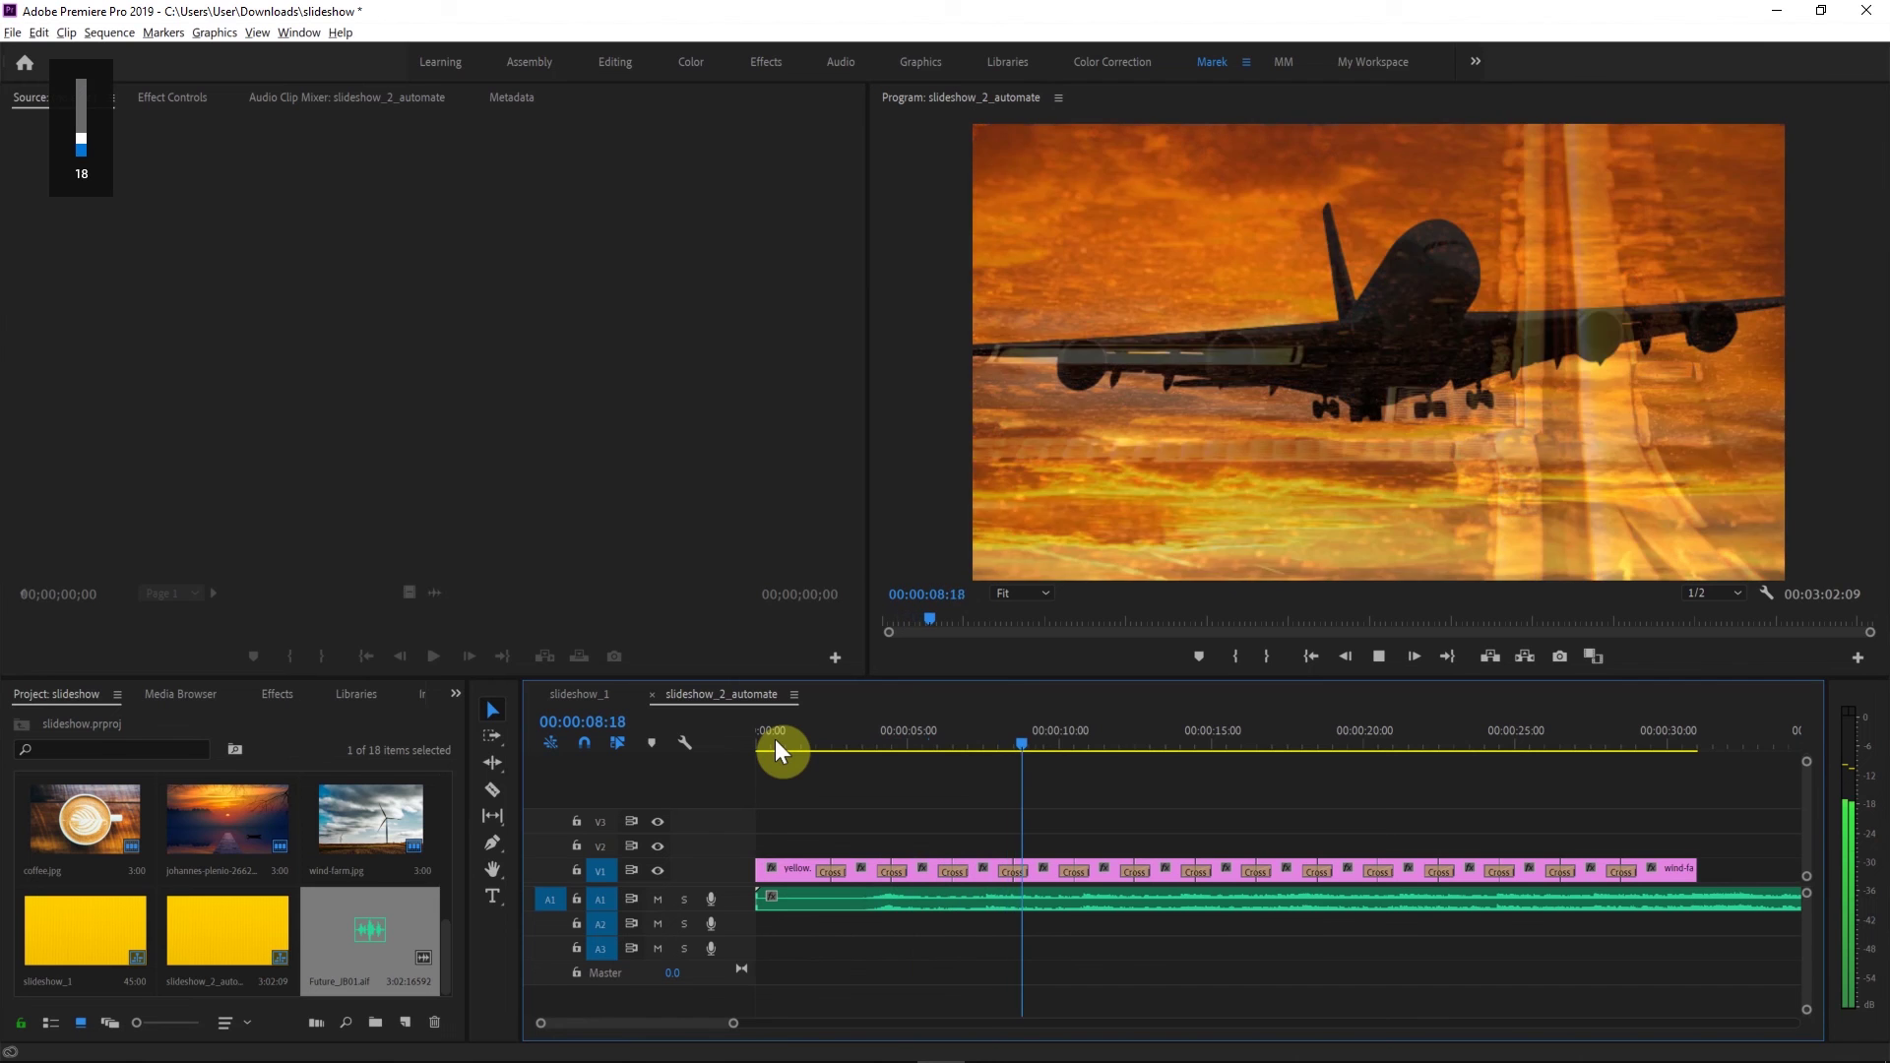
pyautogui.press('XF86AudioRaiseVolume')
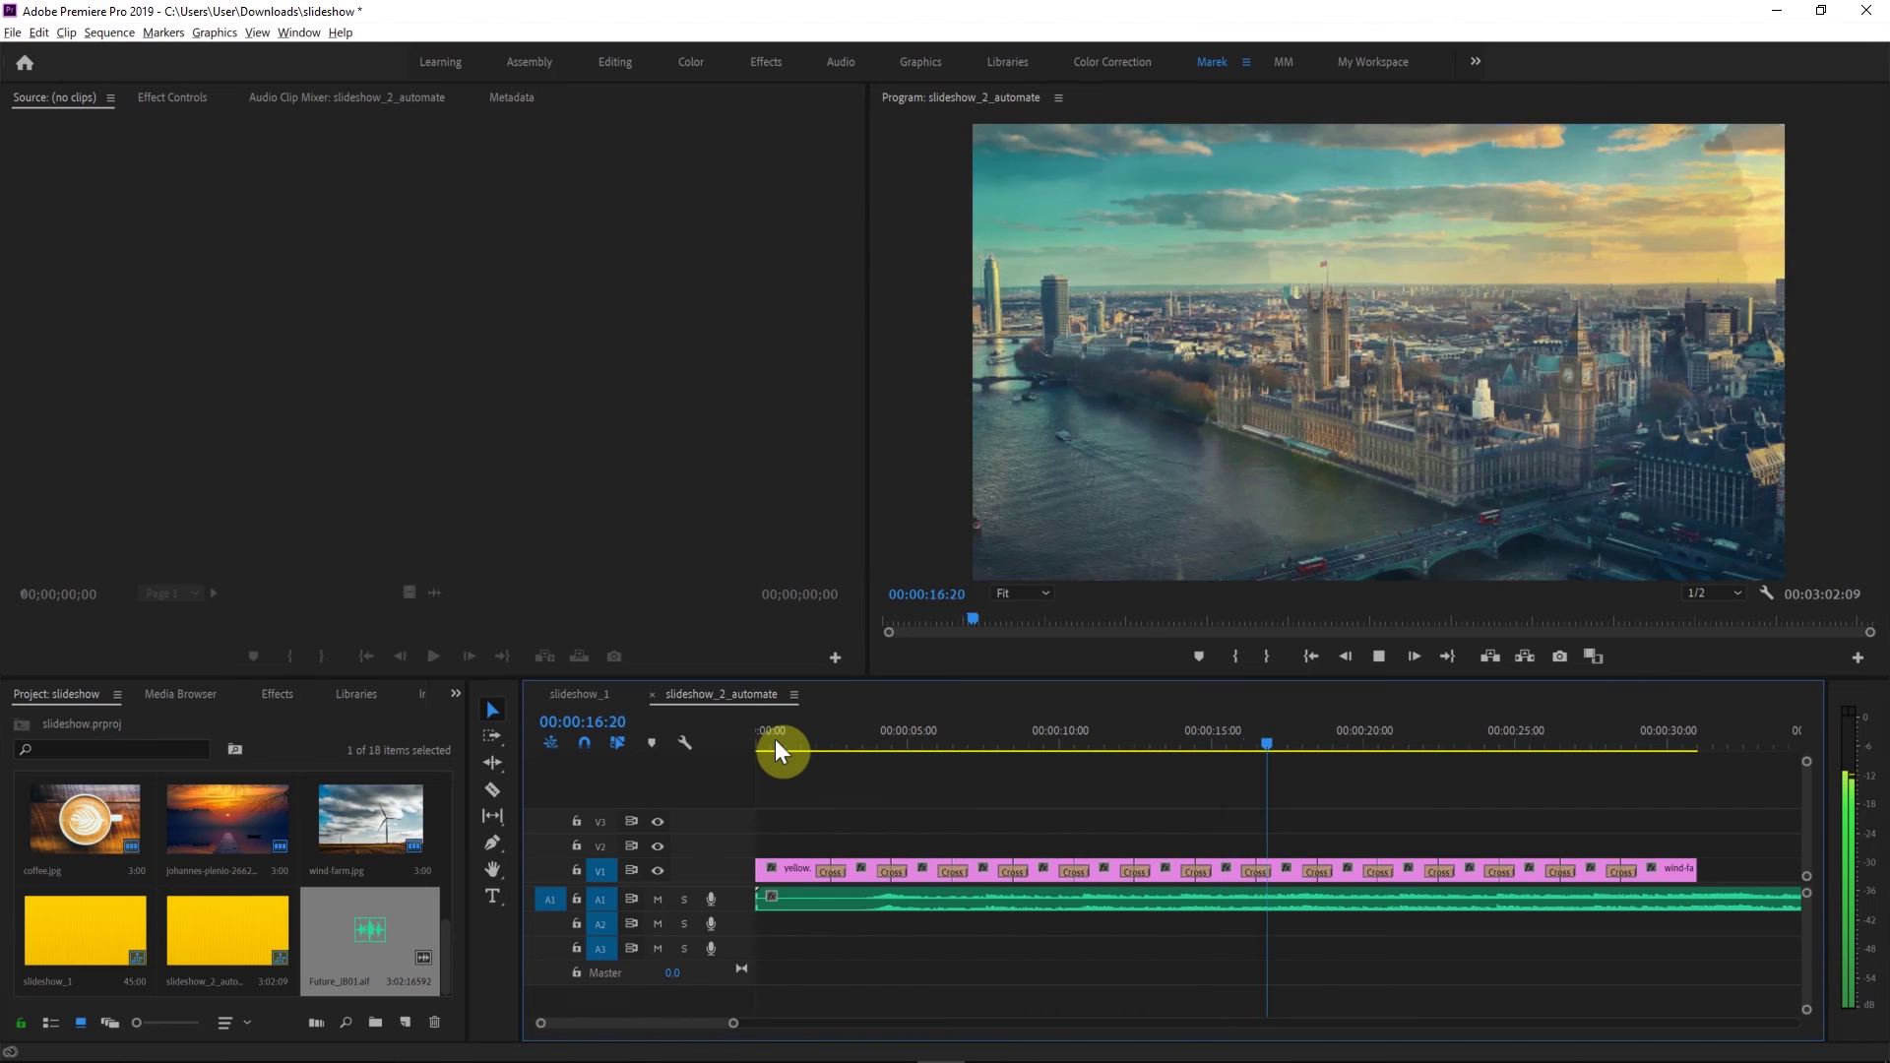
pyautogui.press('space')
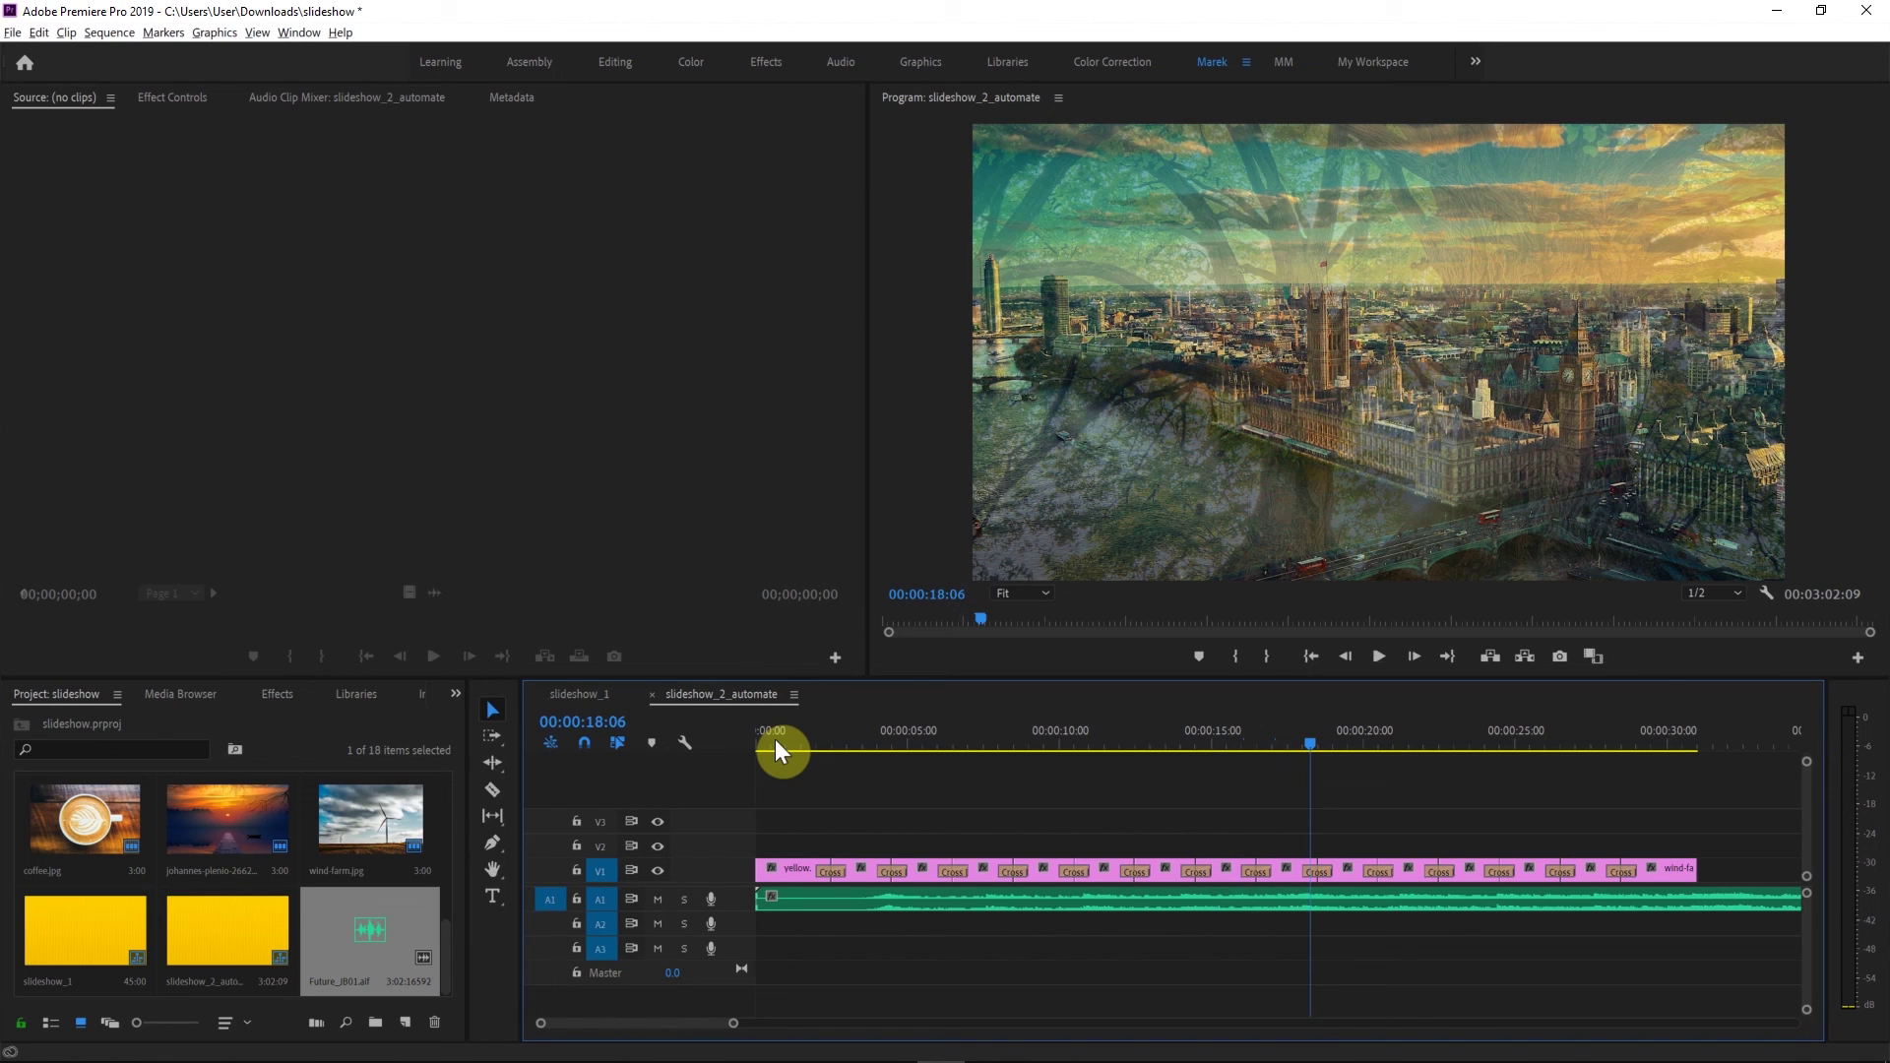
pyautogui.click(13, 33)
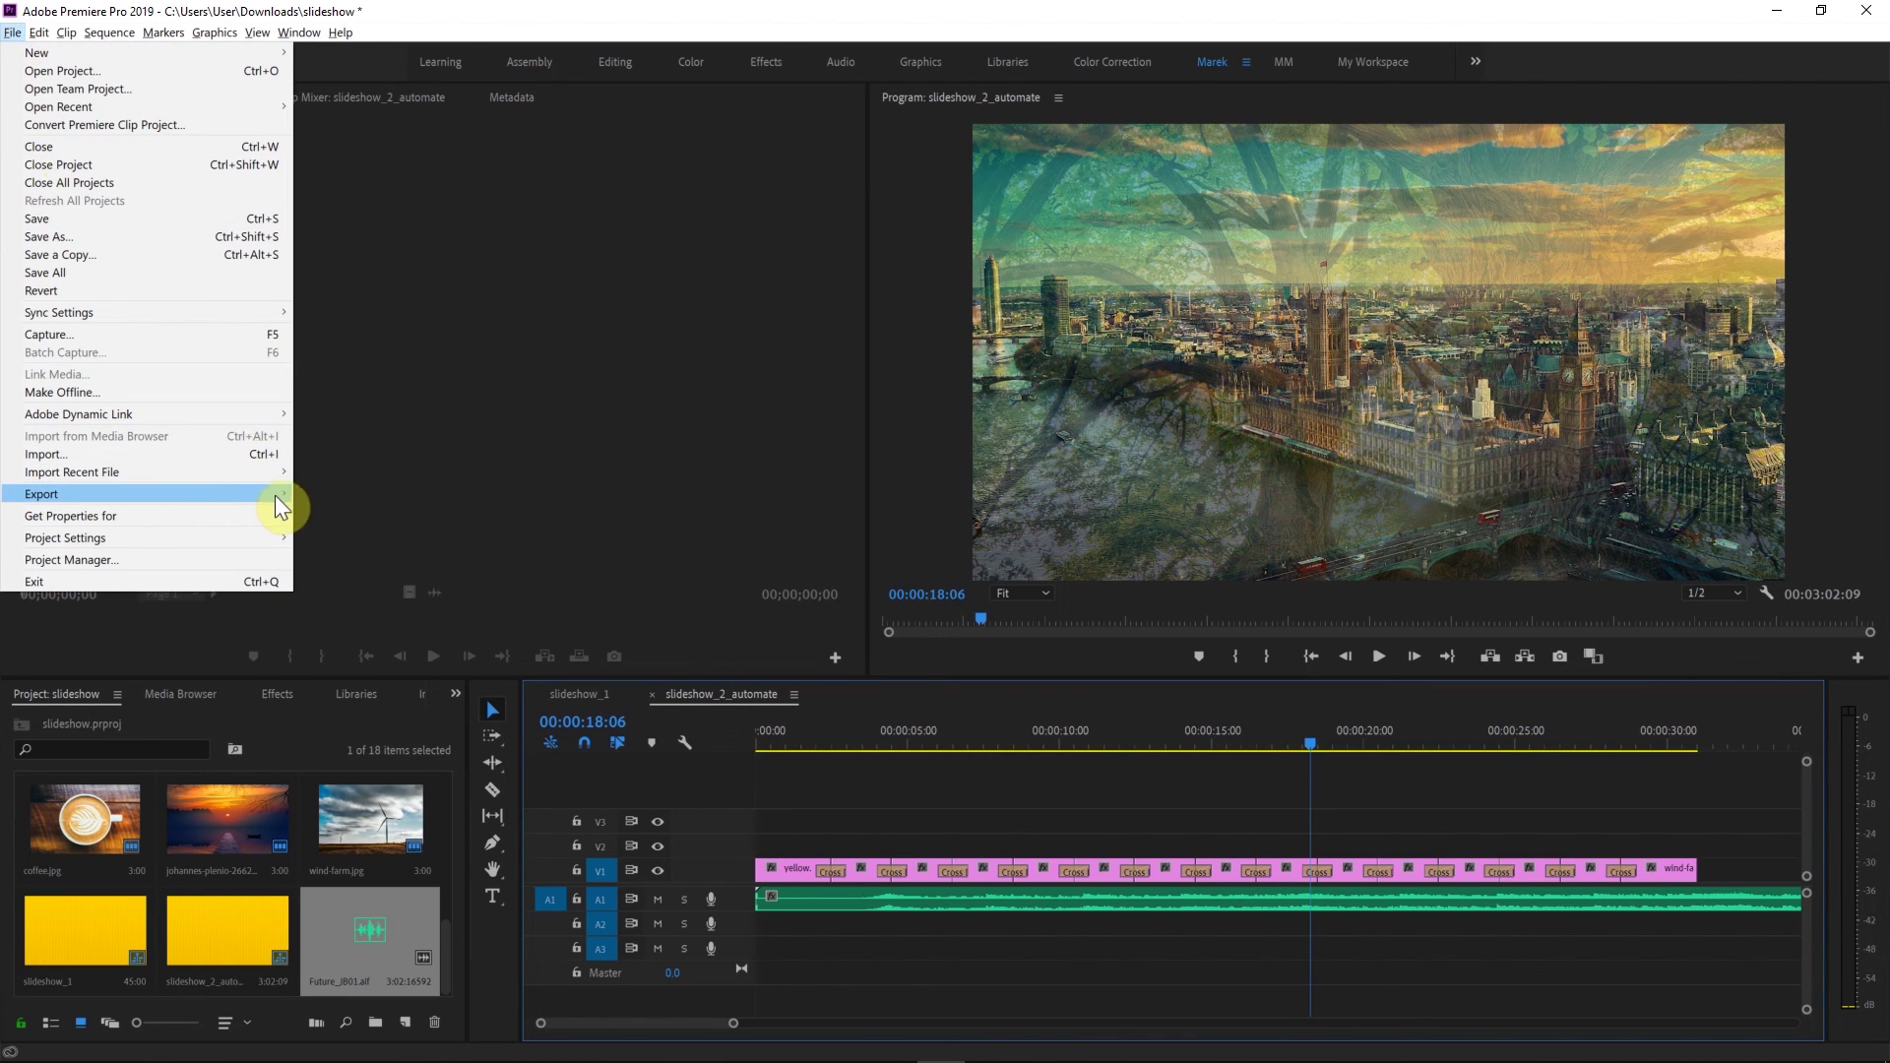
pyautogui.moveTo(275, 494)
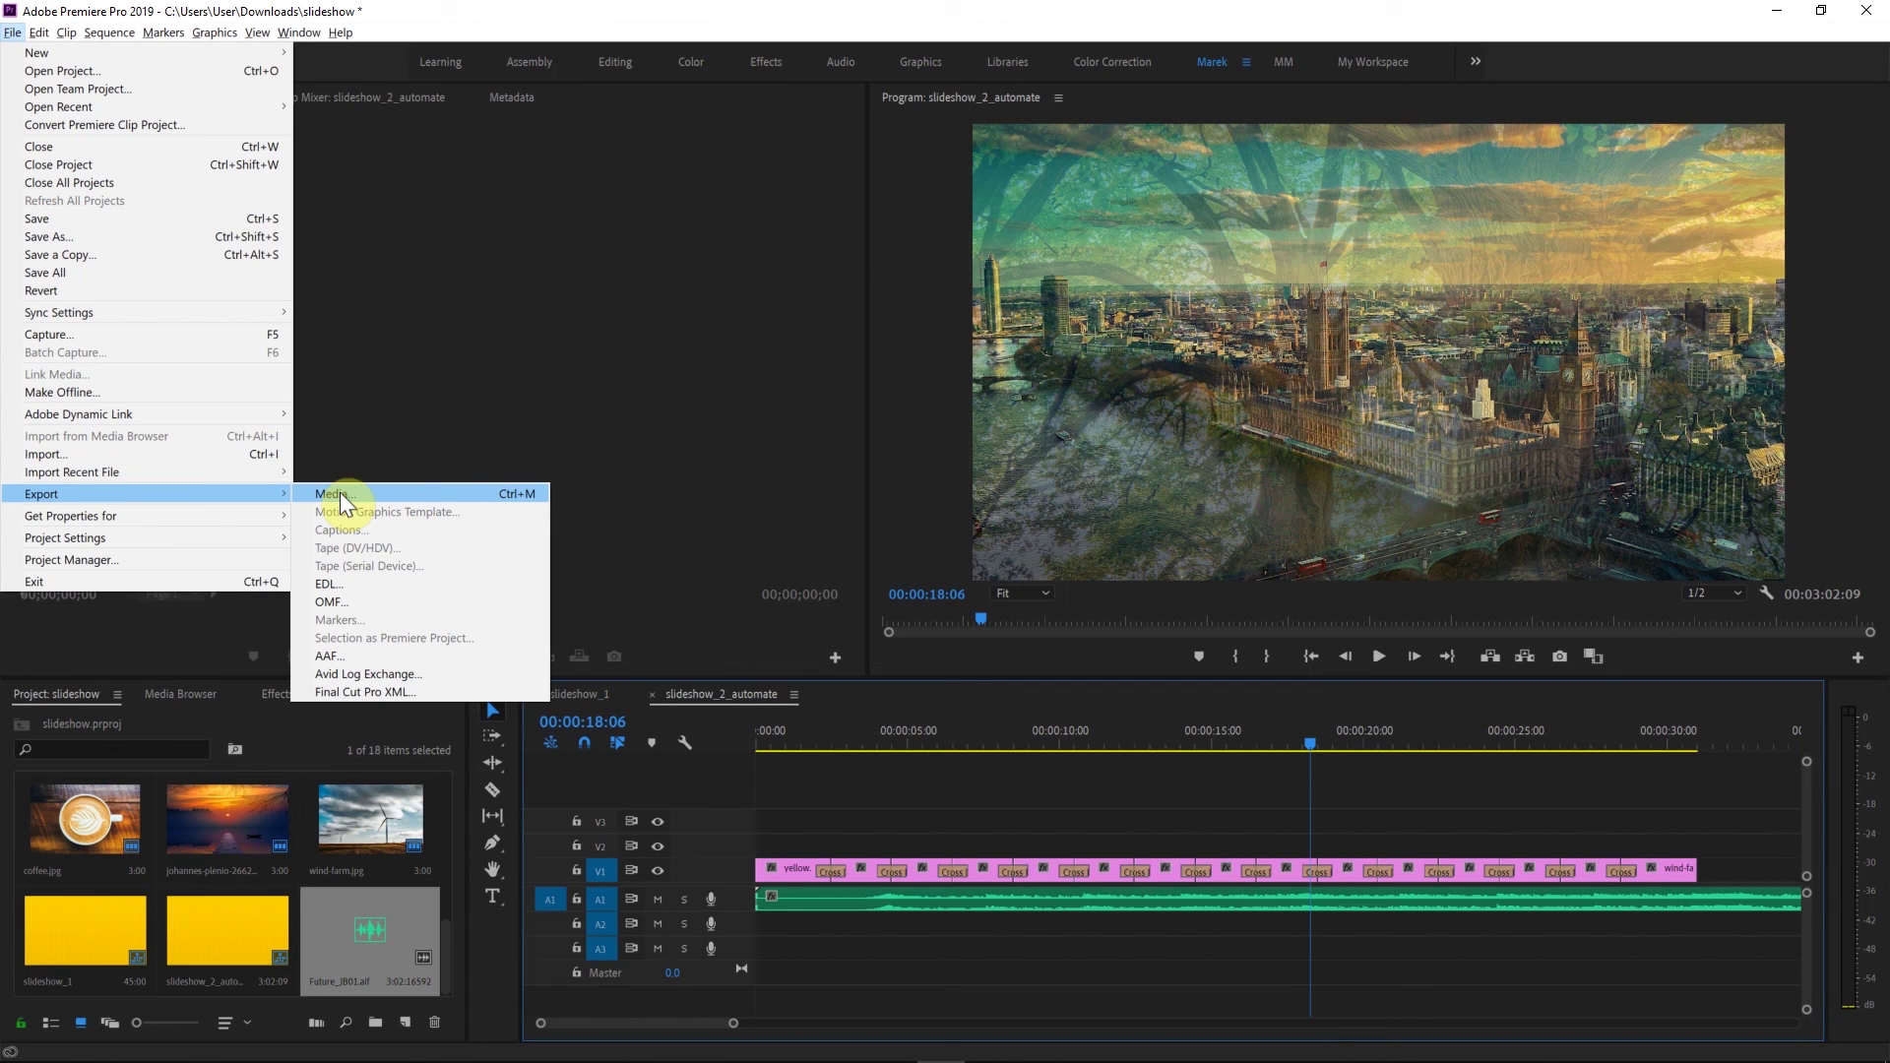
pyautogui.click(735, 521)
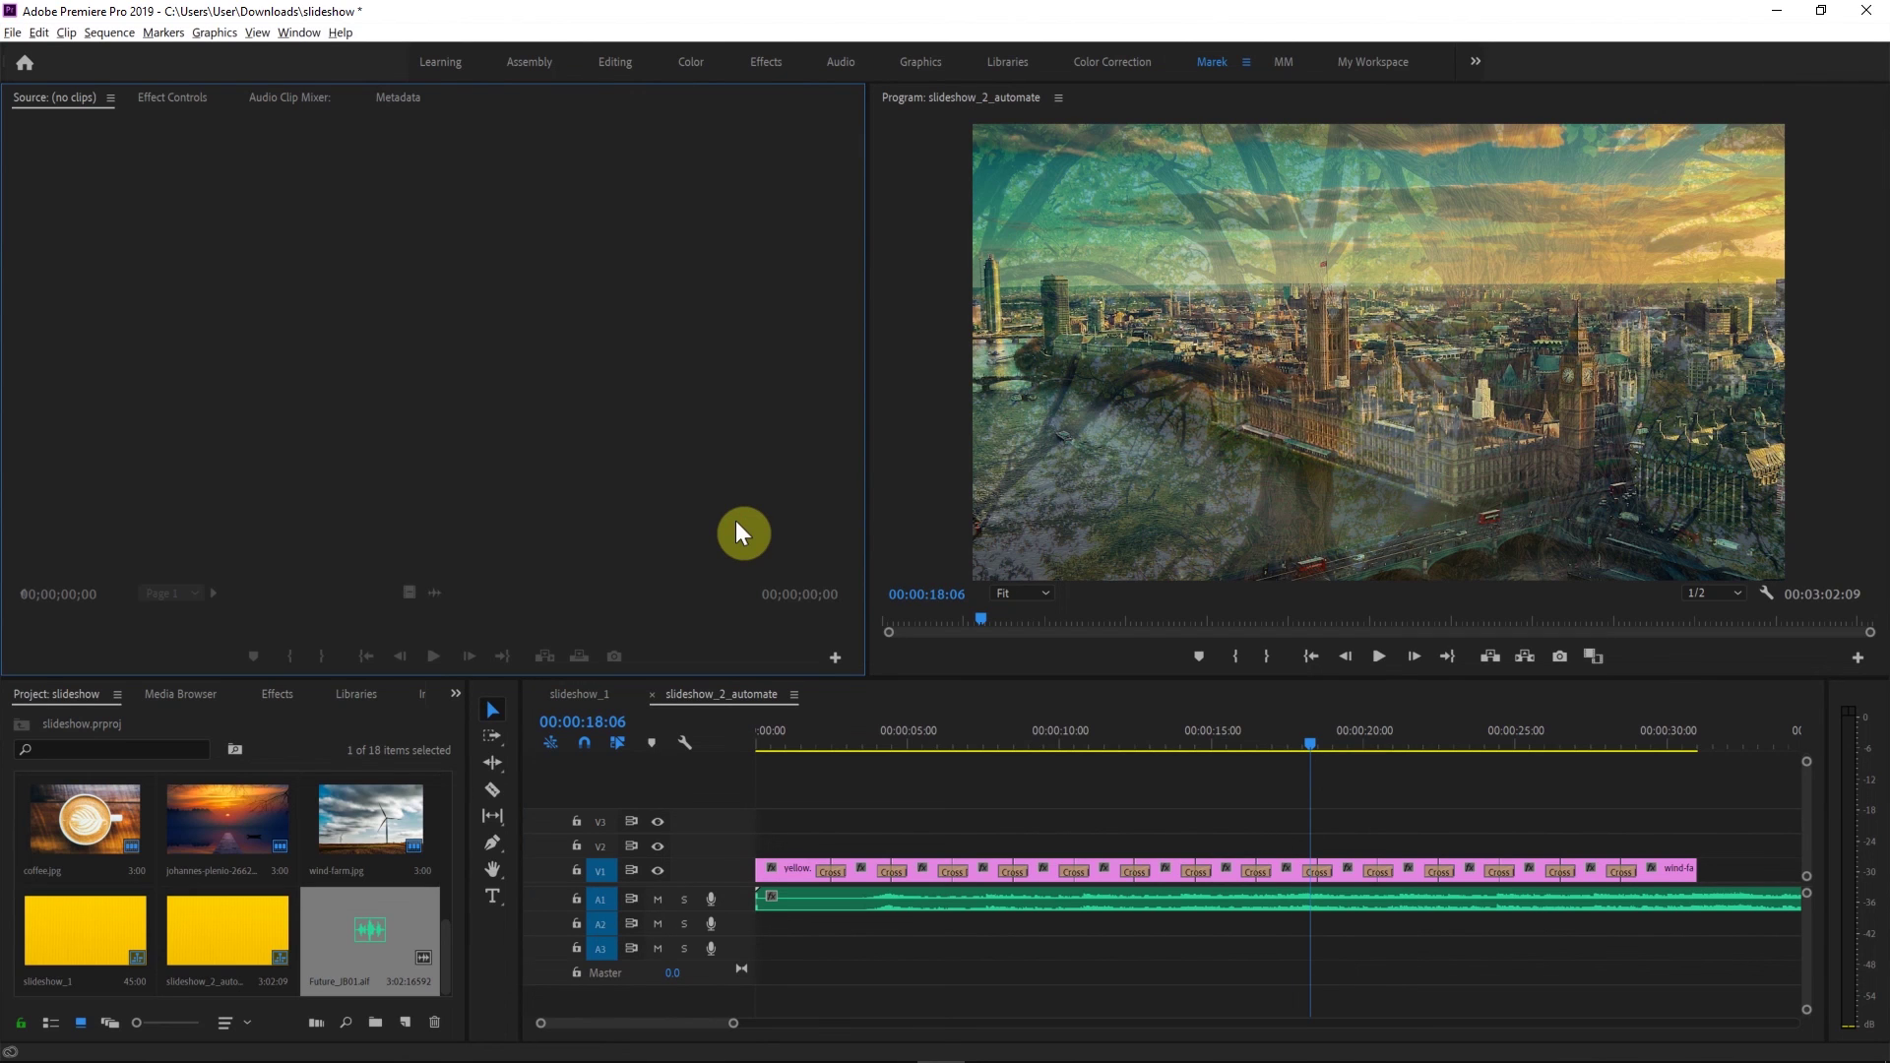
# - Save the project with Ctrl+S
pyautogui.hotkey('ctrl', 's')
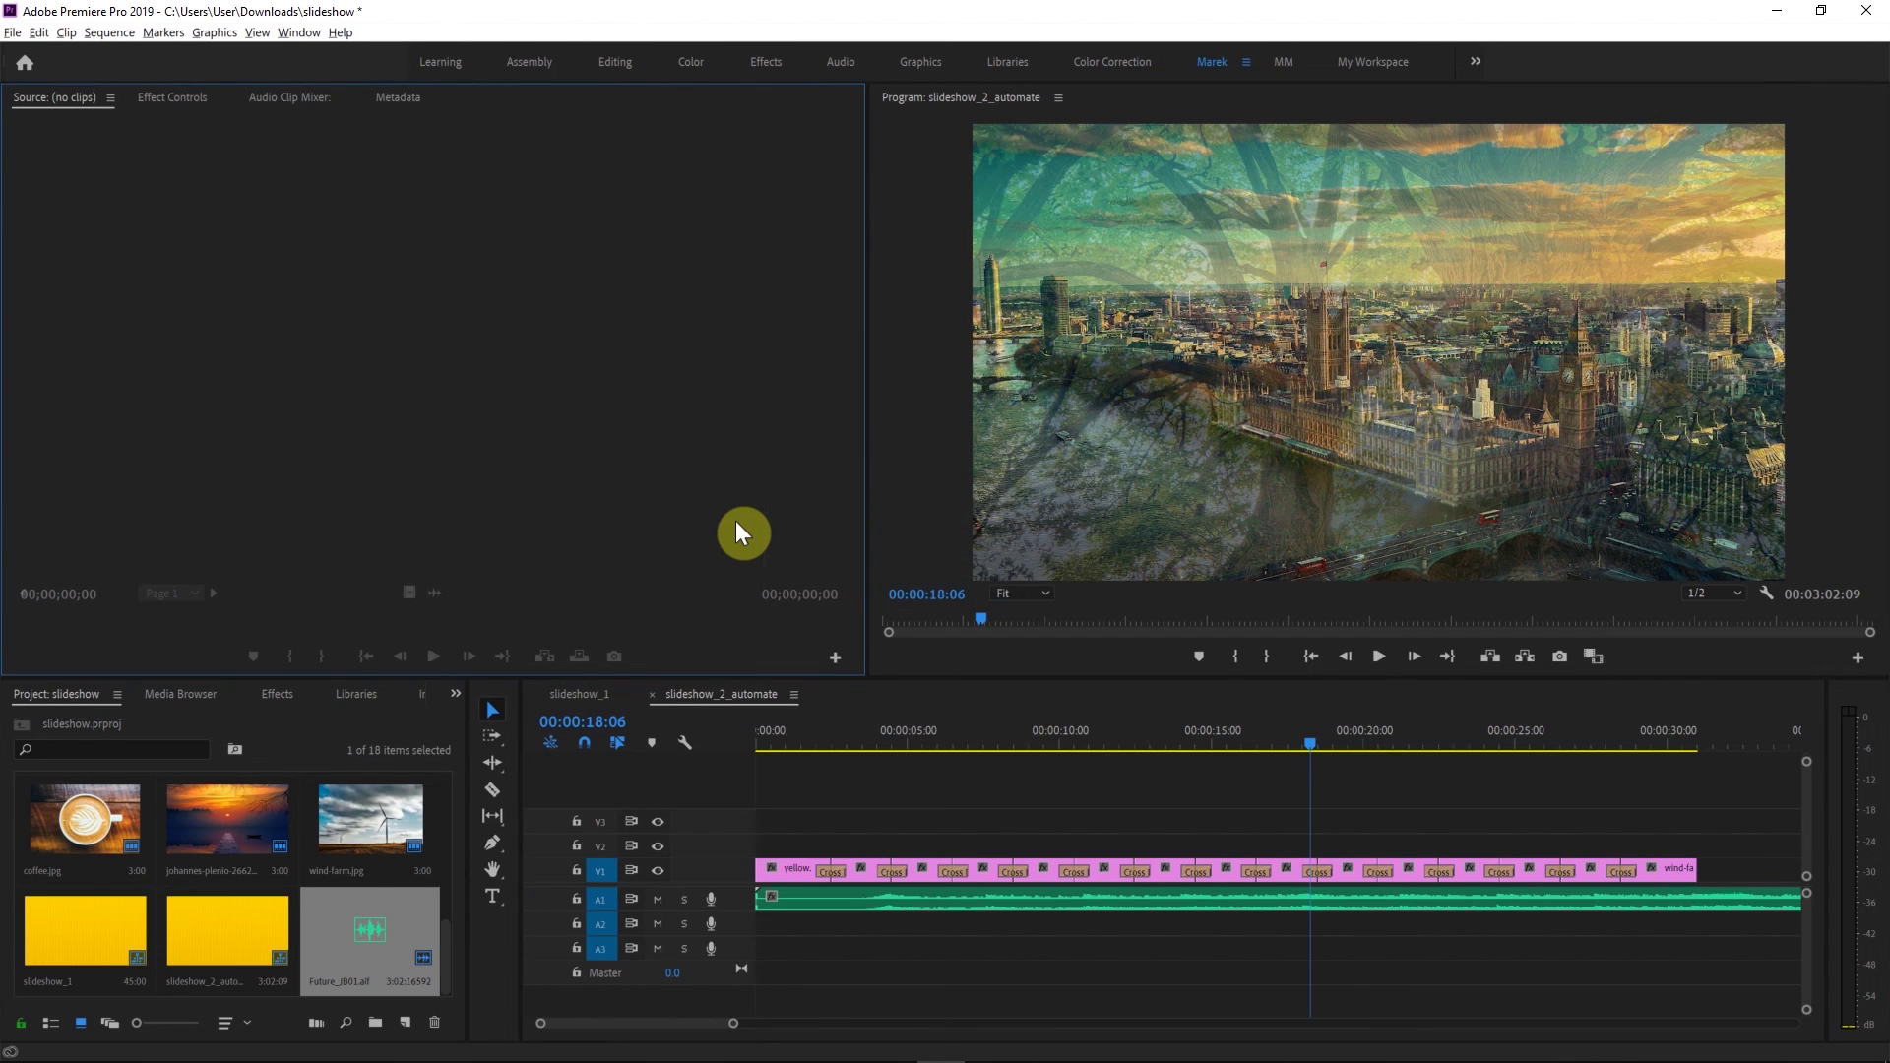